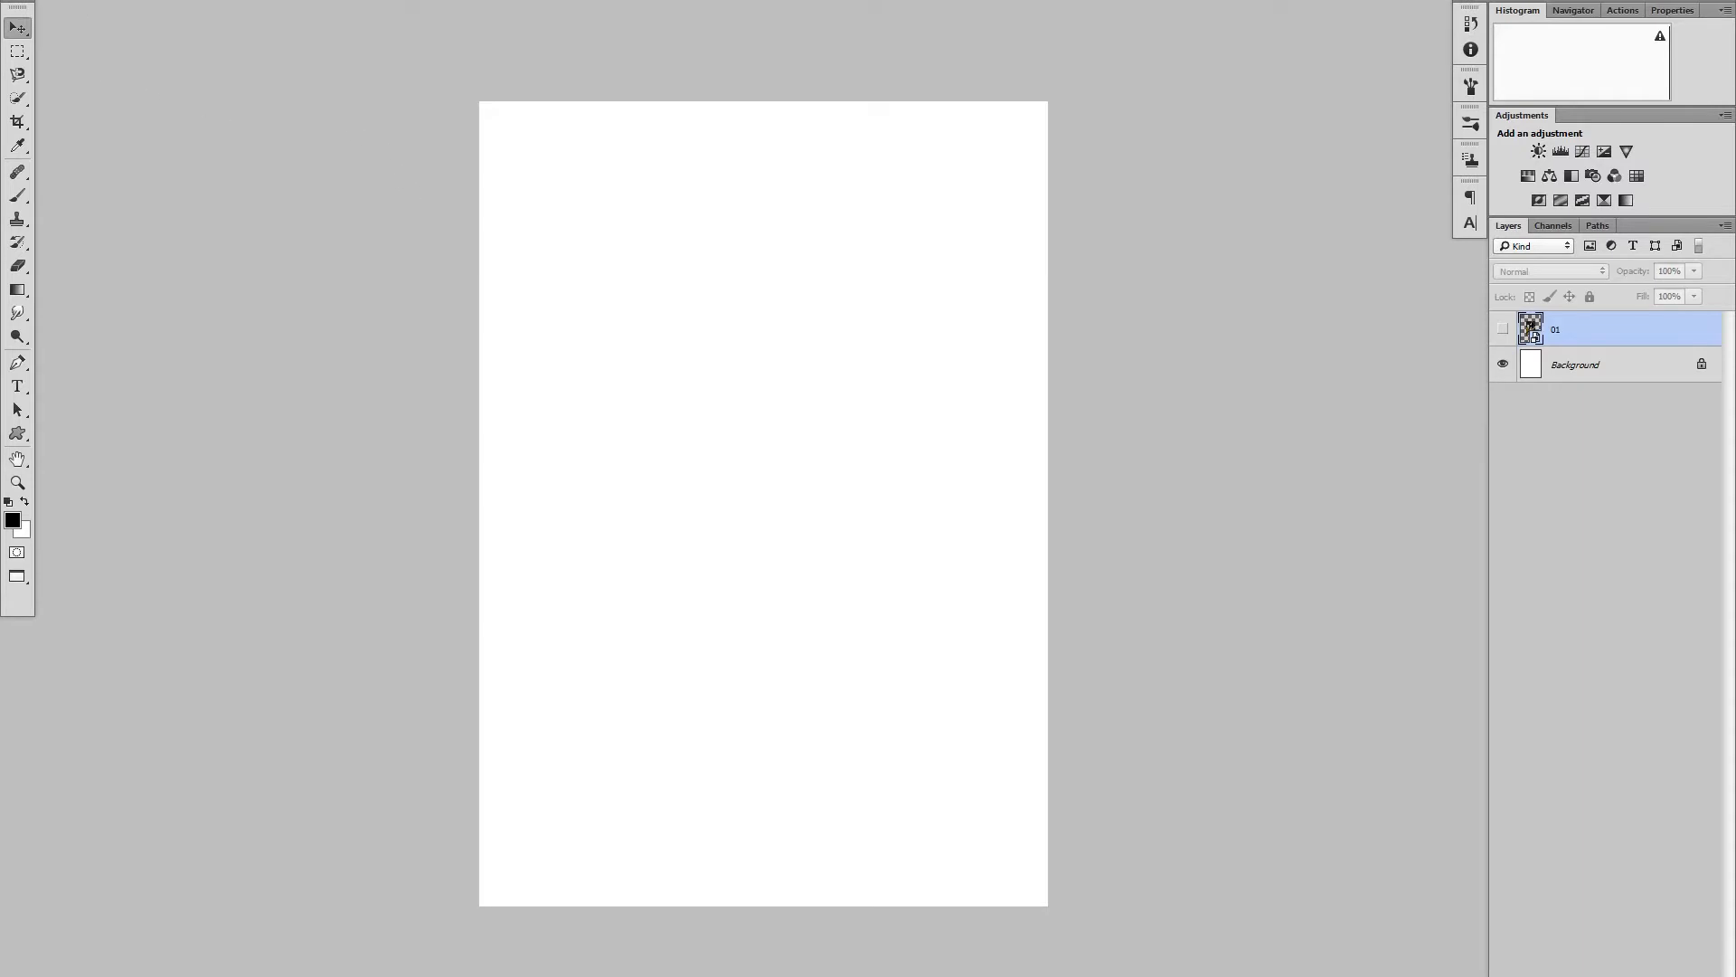
- Set the HUD color picker to Hue Wheel (Medium) in the General preferences and accept the dialog
click(47, 0)
mouse_move(80, 0)
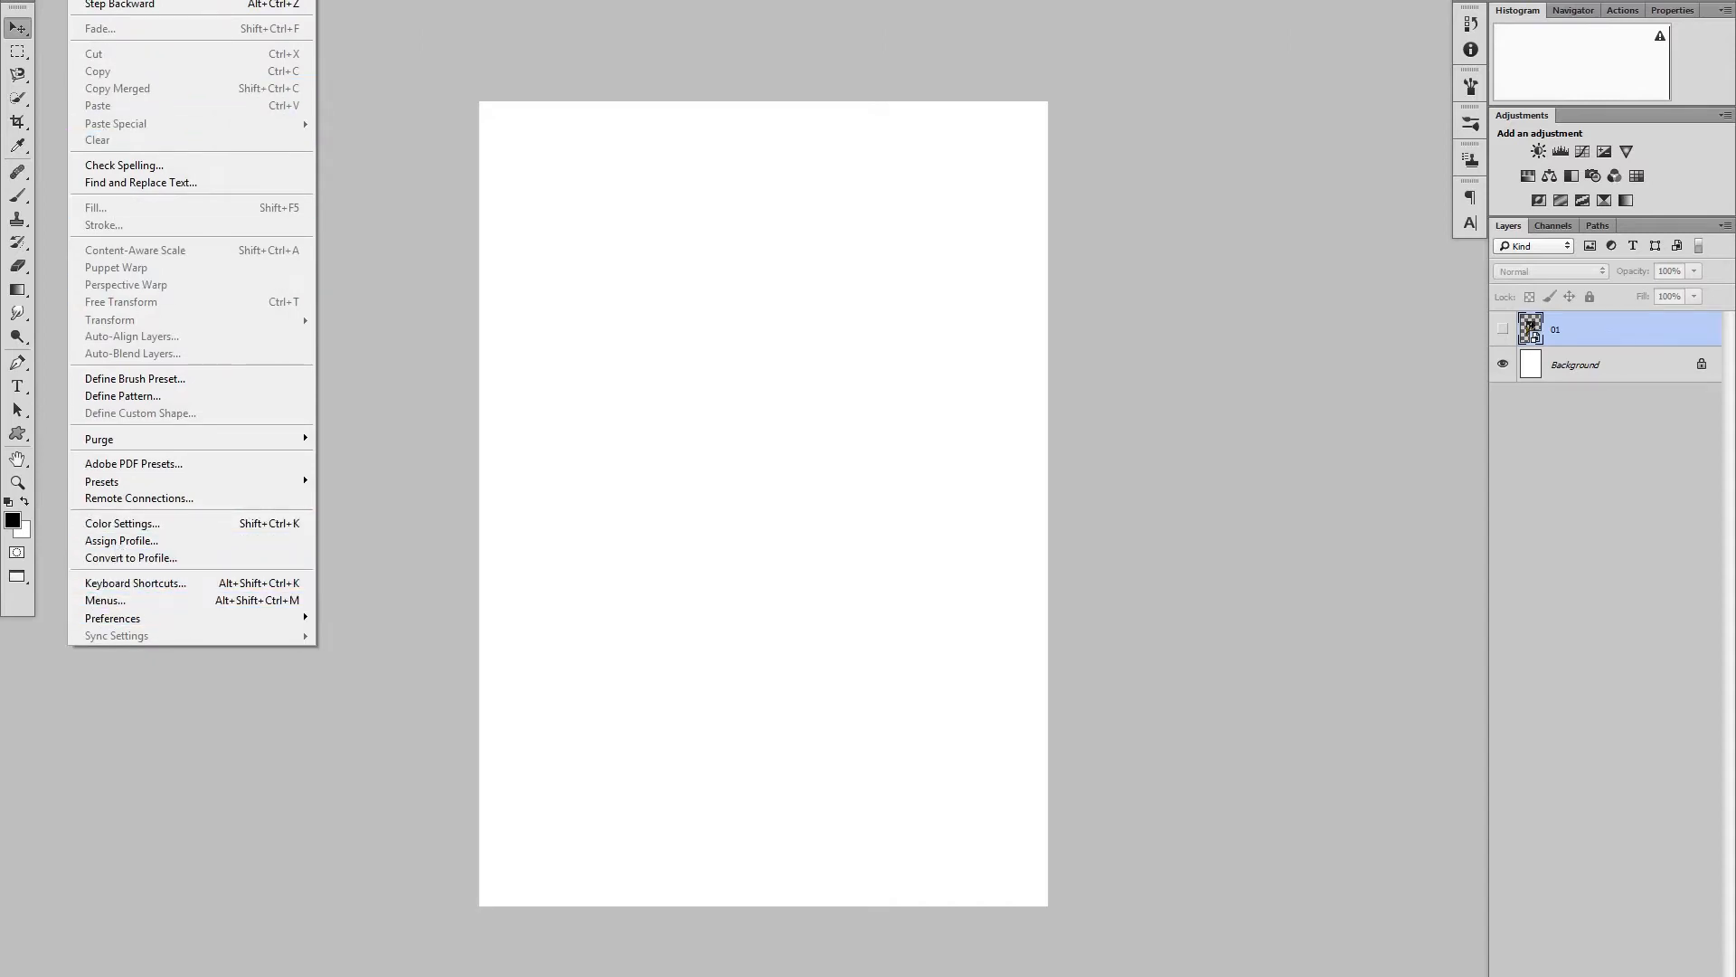
mouse_move(247, 620)
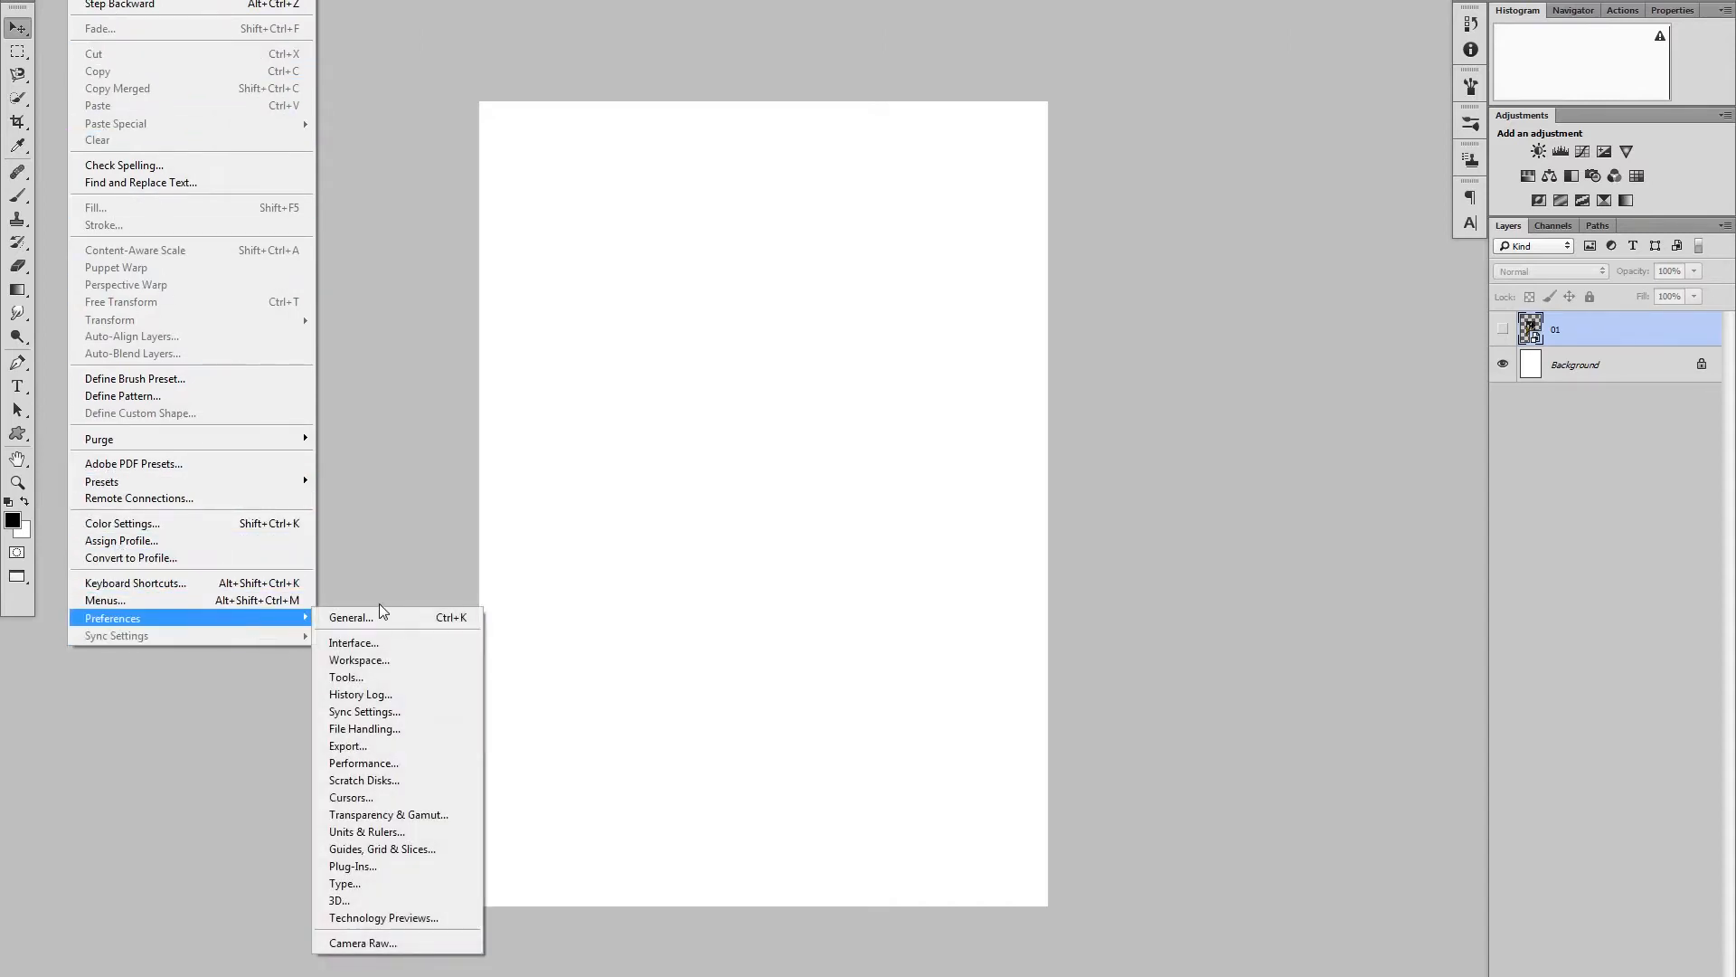
click(615, 514)
key(ctrl+k)
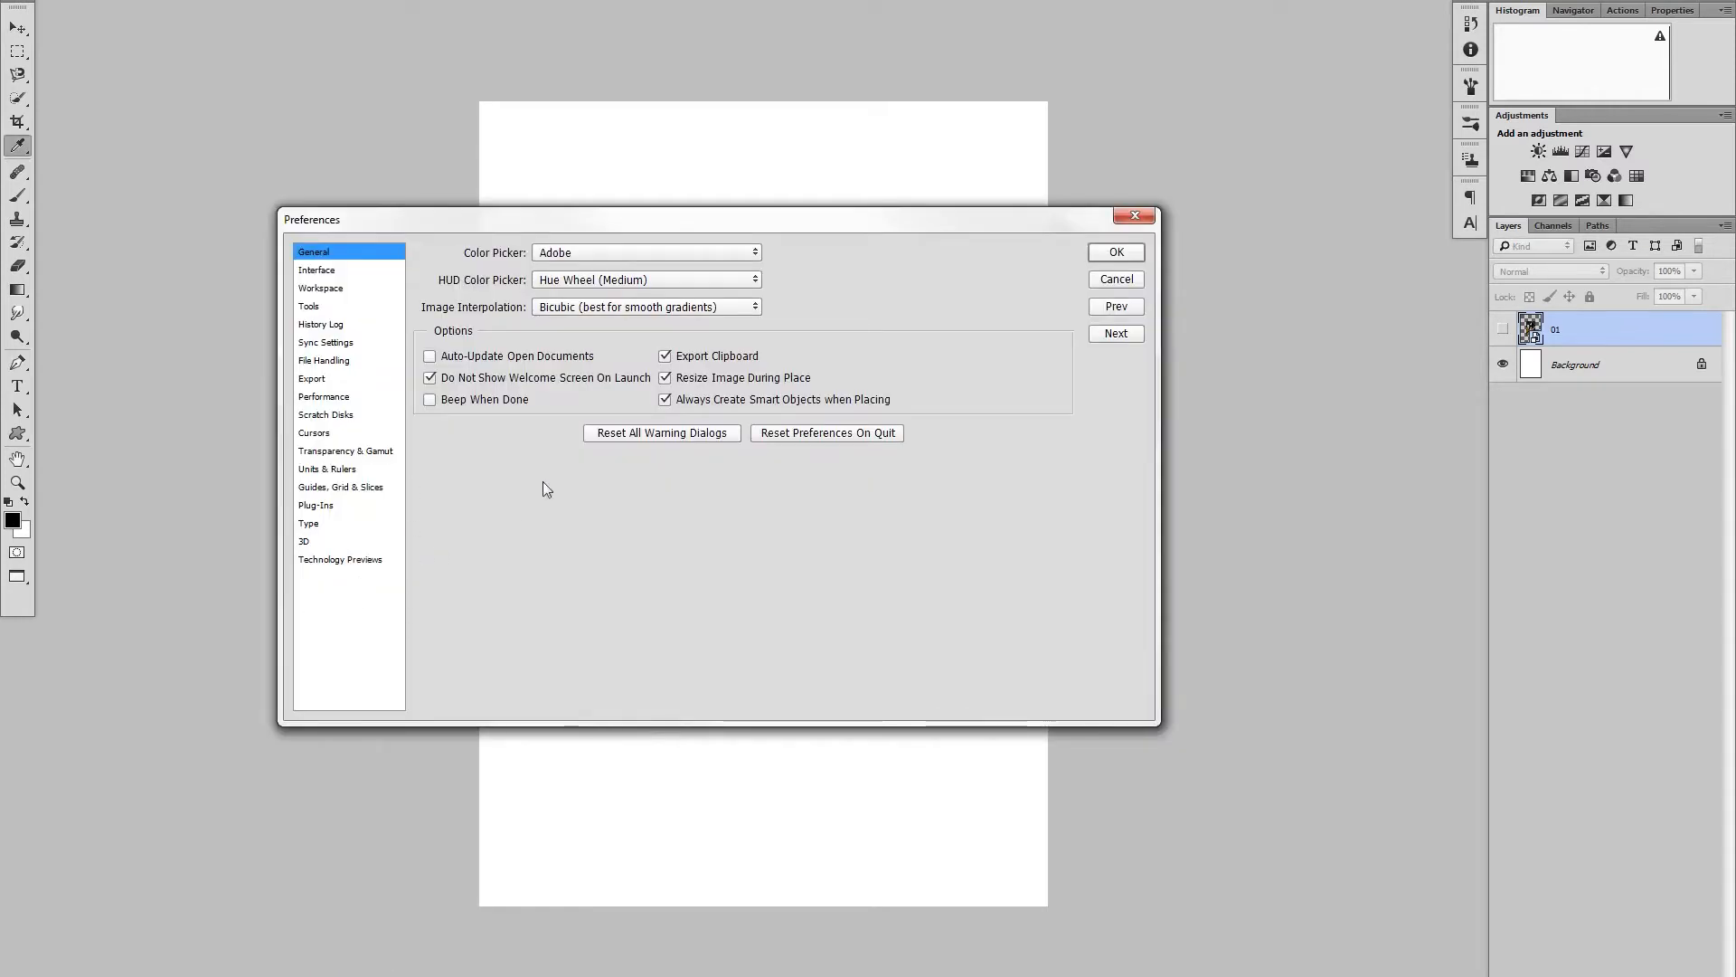
drag(850, 222, 802, 178)
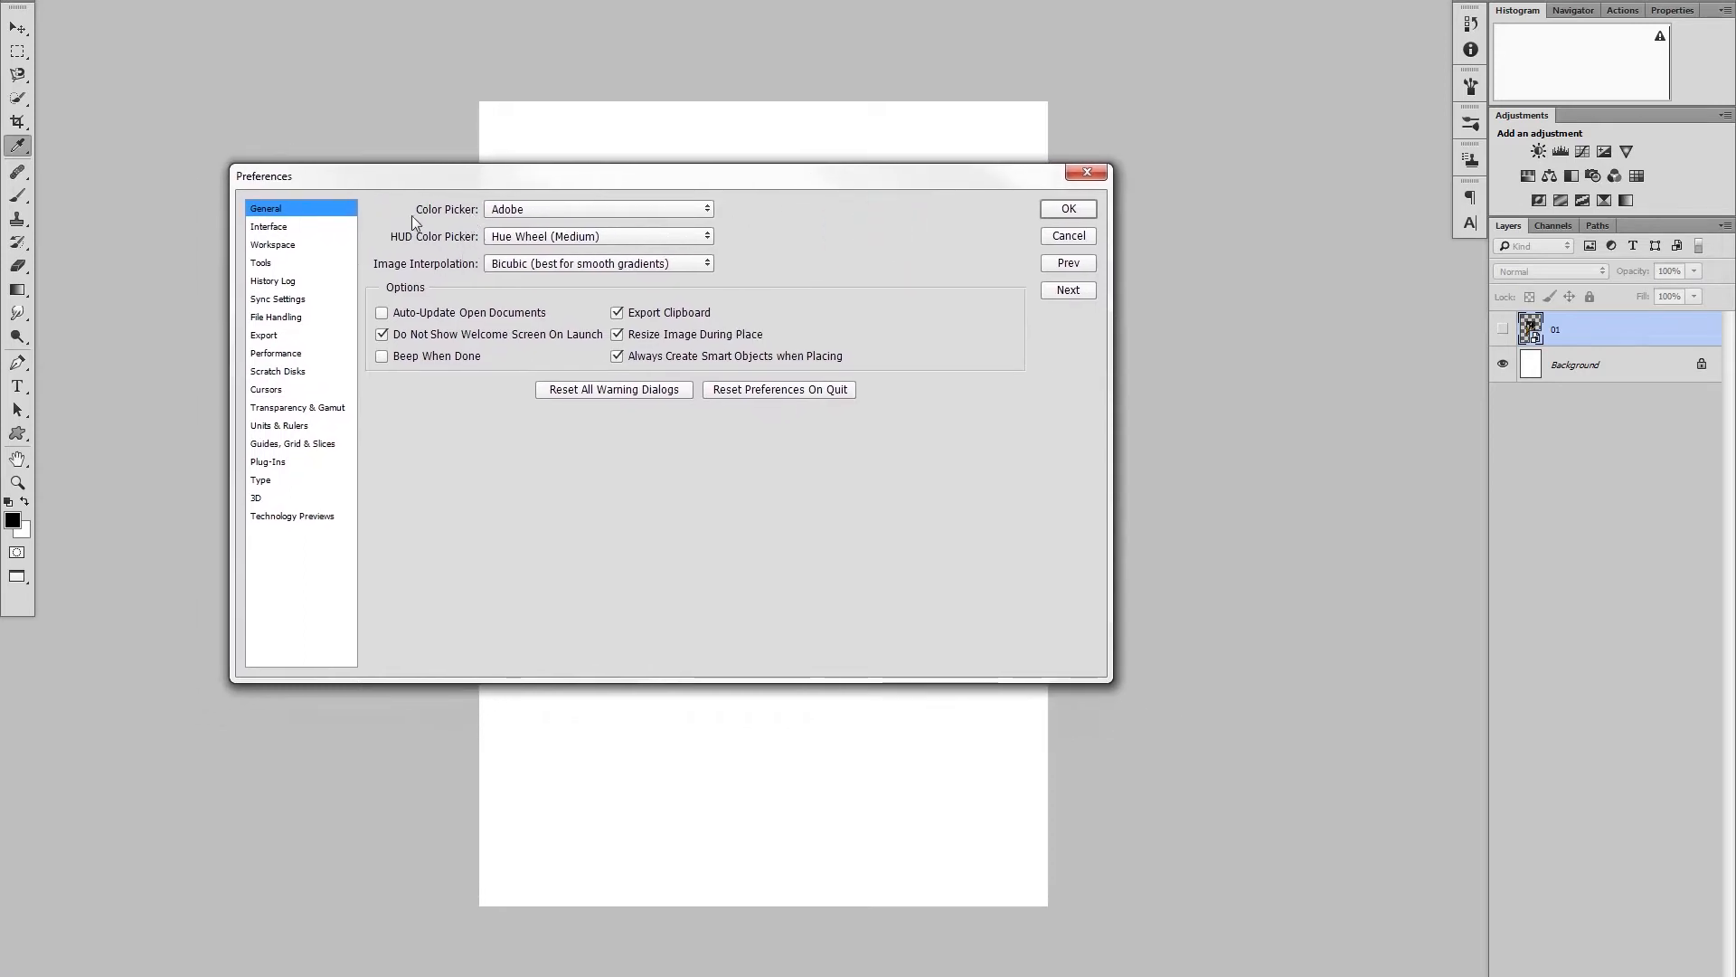
click(678, 236)
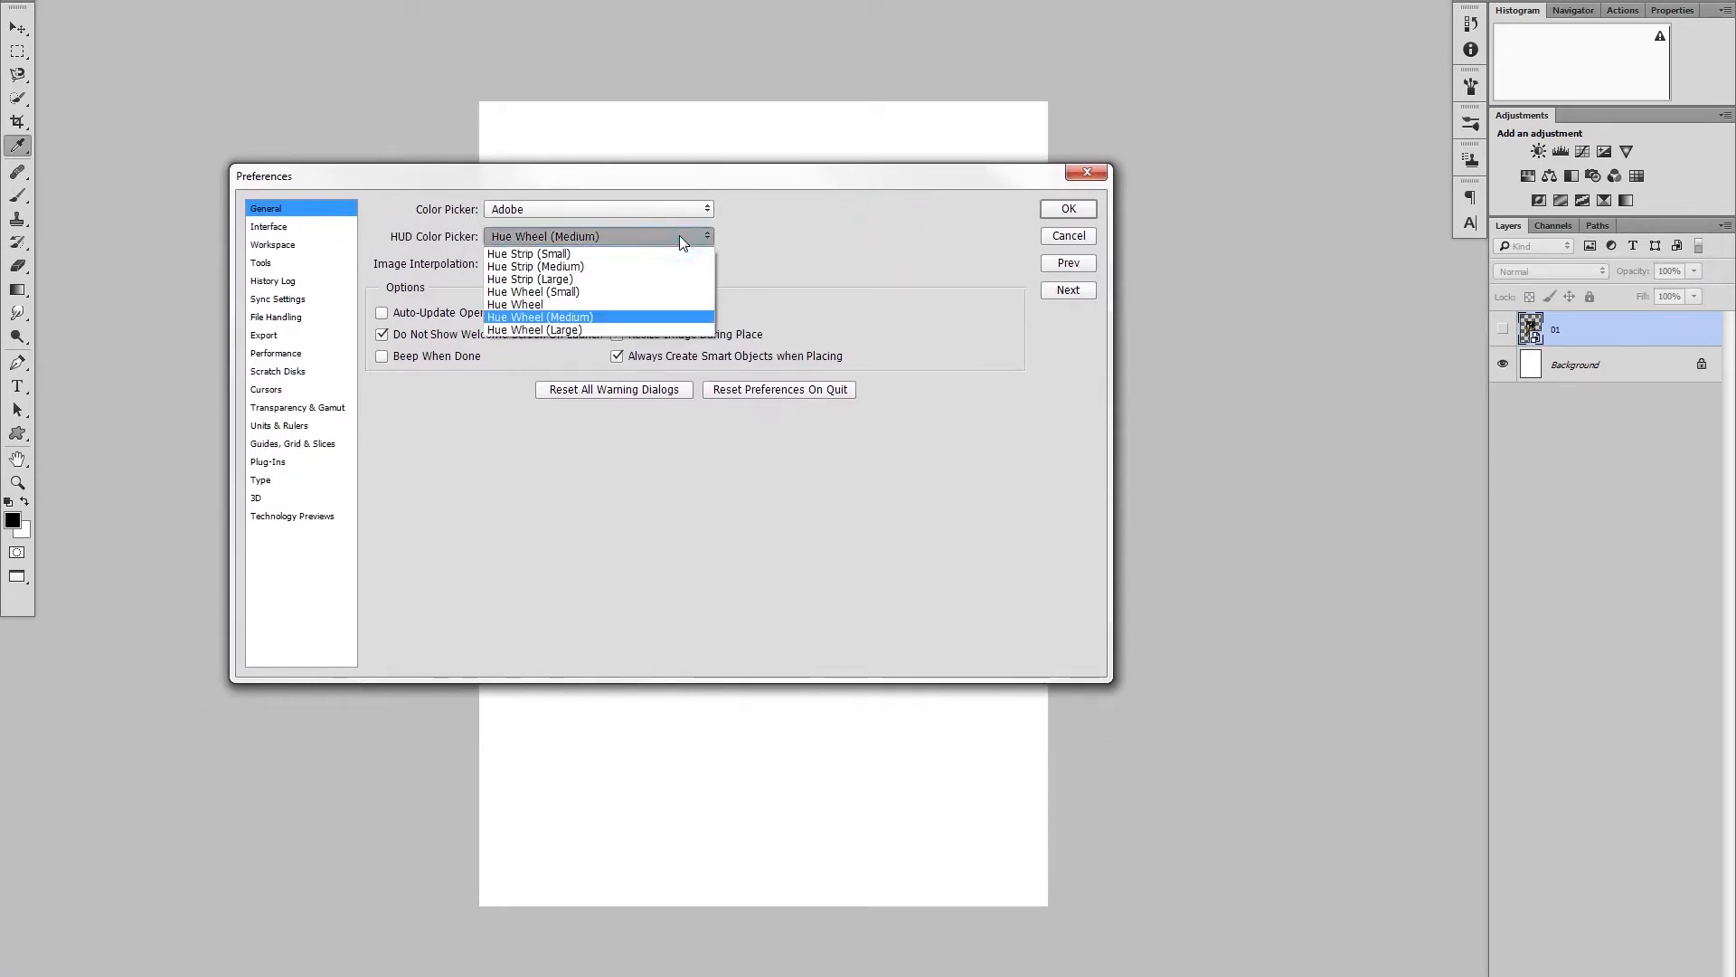
click(597, 317)
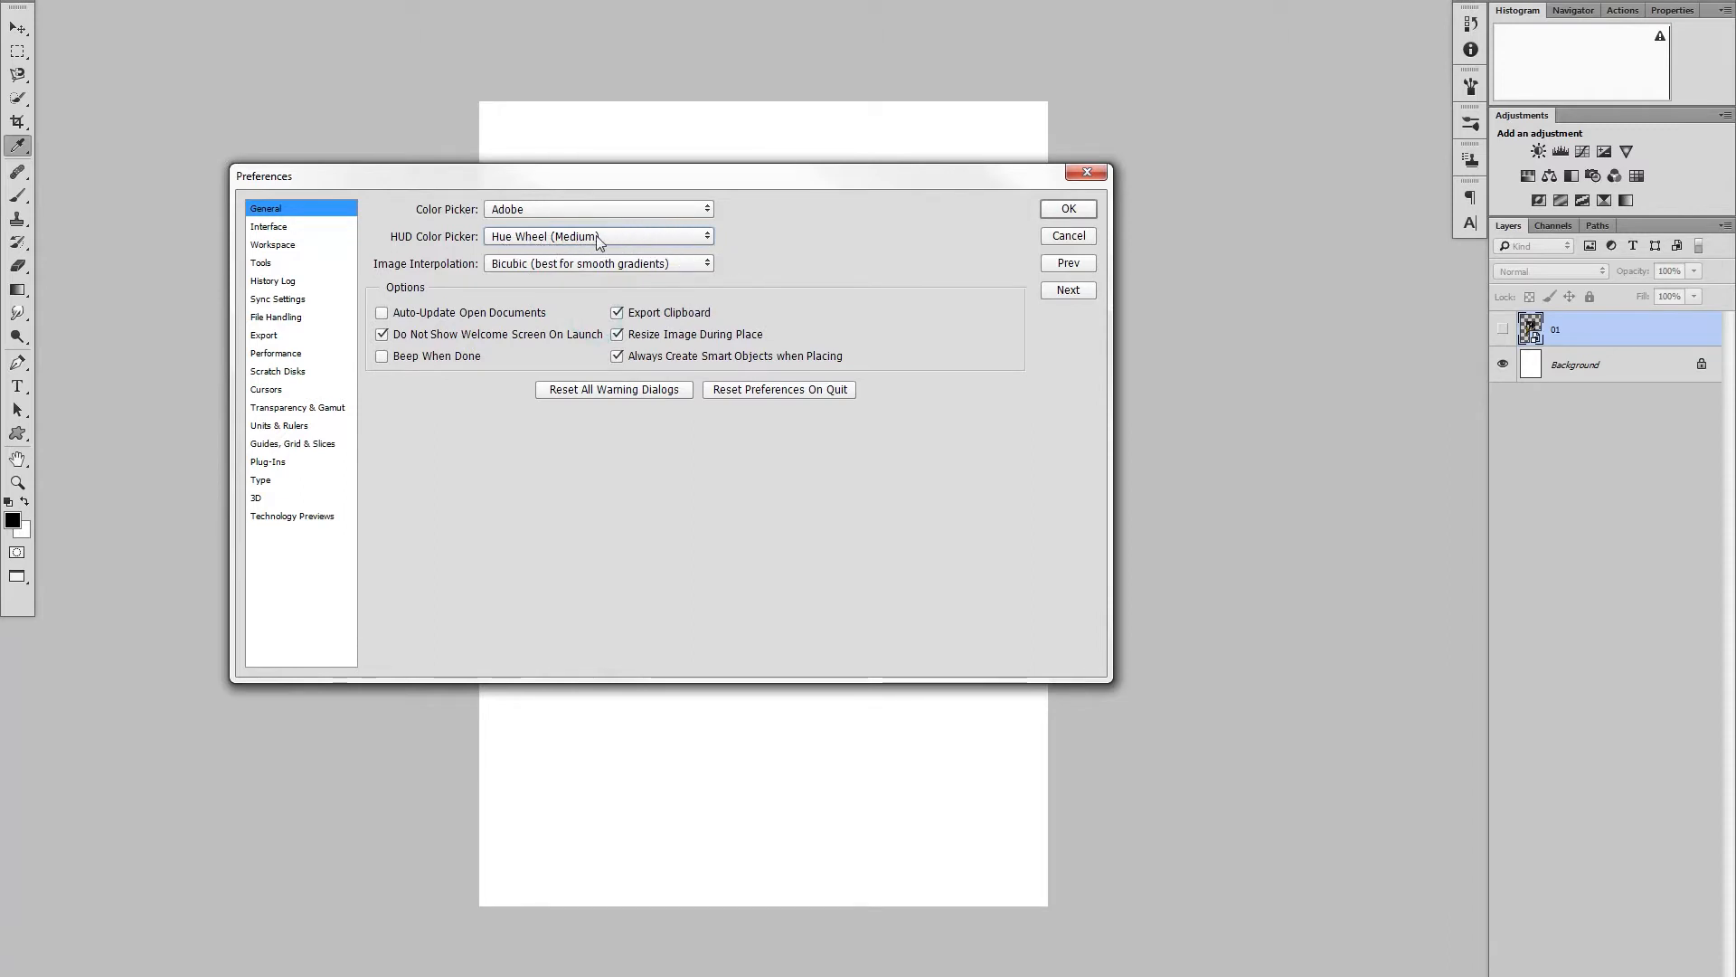
click(1069, 209)
key(v)
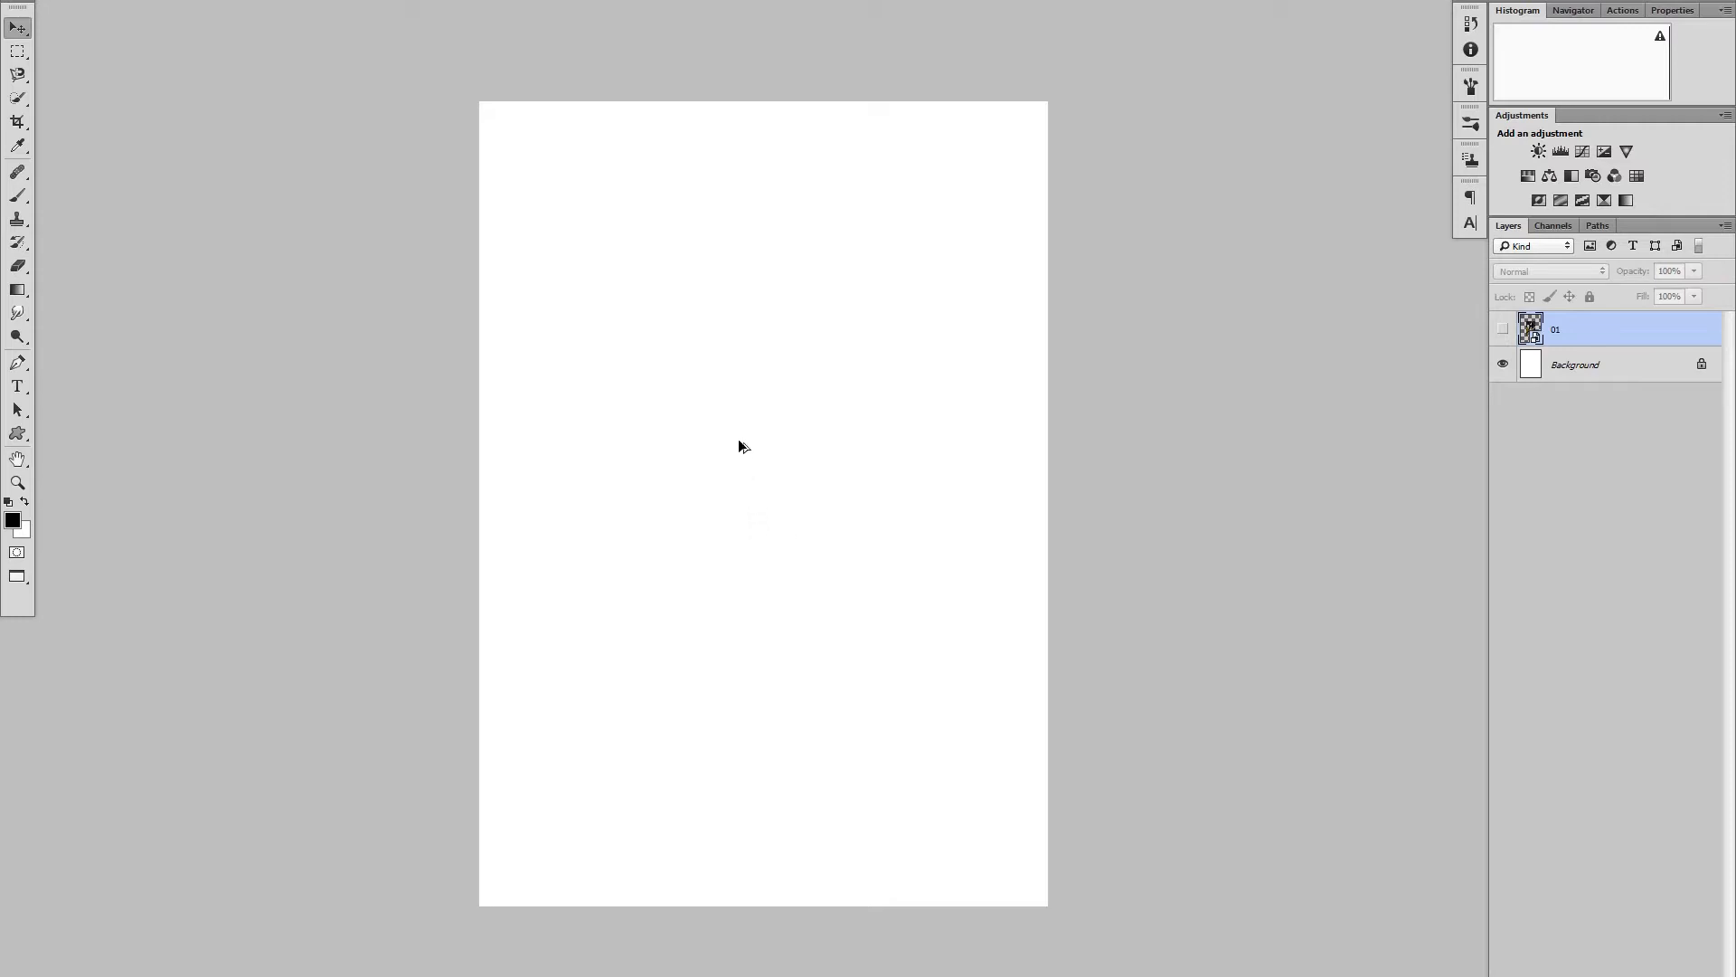
- Select the Background layer with the Brush tool active and pick an orange-brown foreground color using the HUD color picker
key(alt+shift+bracketleft)
key(alt+shift+bracketright)
key(b)
click(1591, 380)
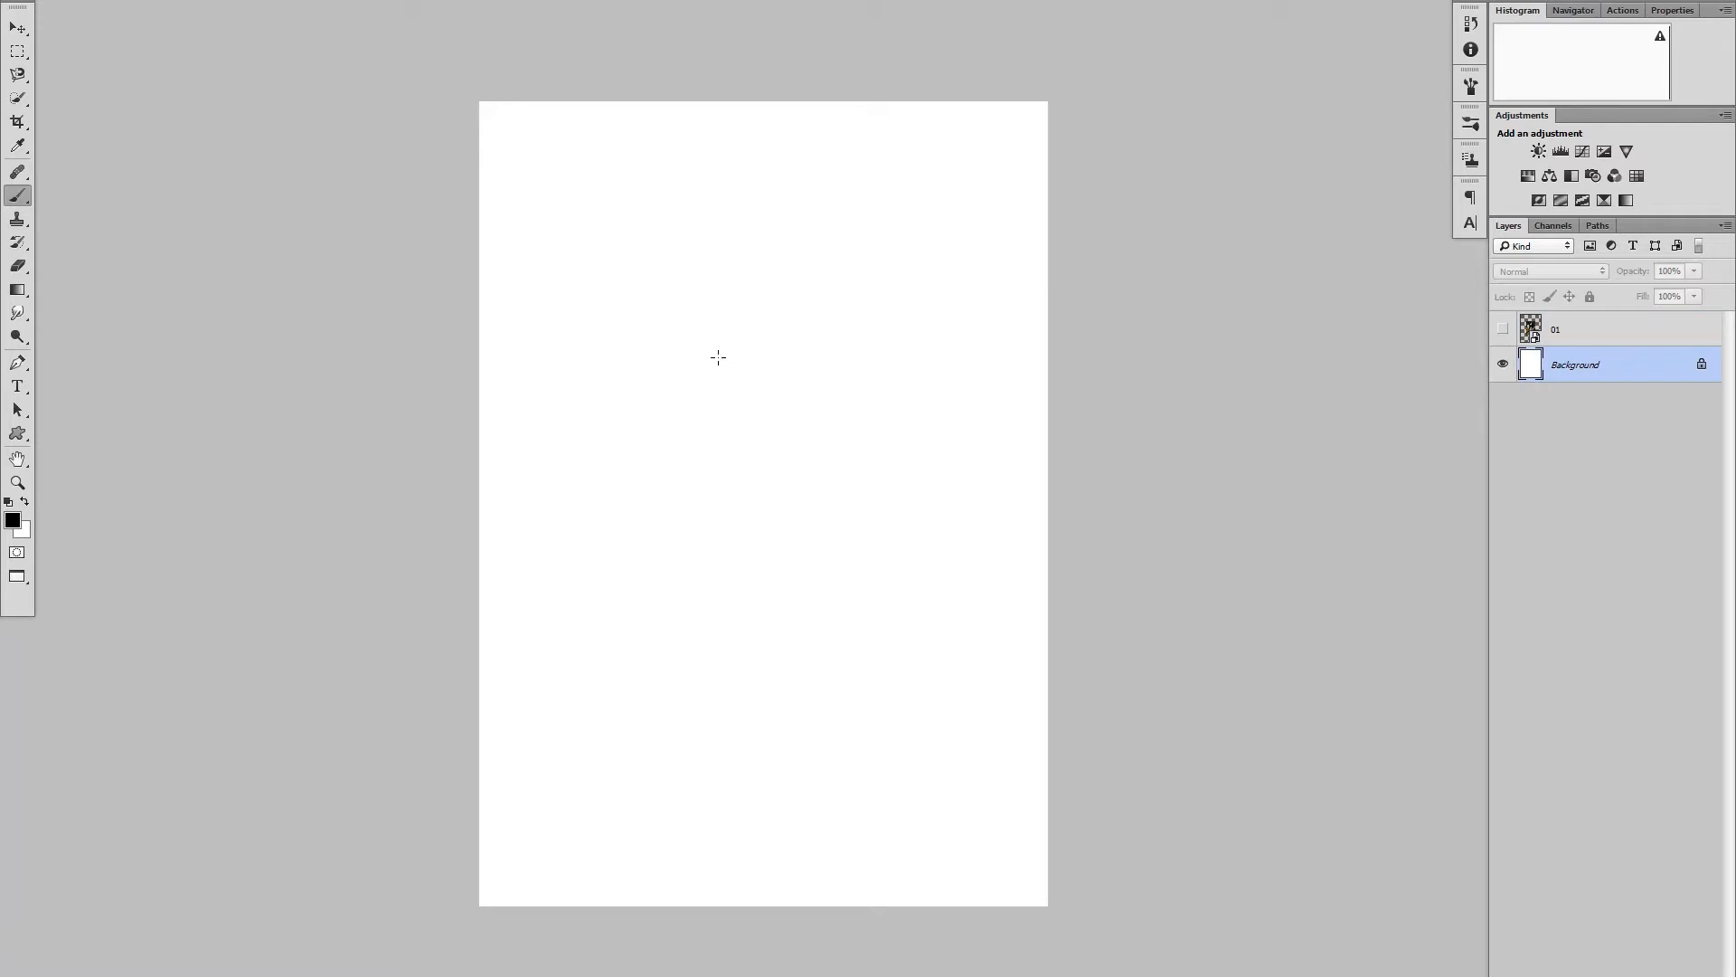
drag(693, 344, 805, 7)
drag(663, 394, 692, 458)
- Try the HUD color picker at Hue Wheel (Large) and pick a yellow-orange foreground color on the canvas
key(ctrl+k)
click(586, 232)
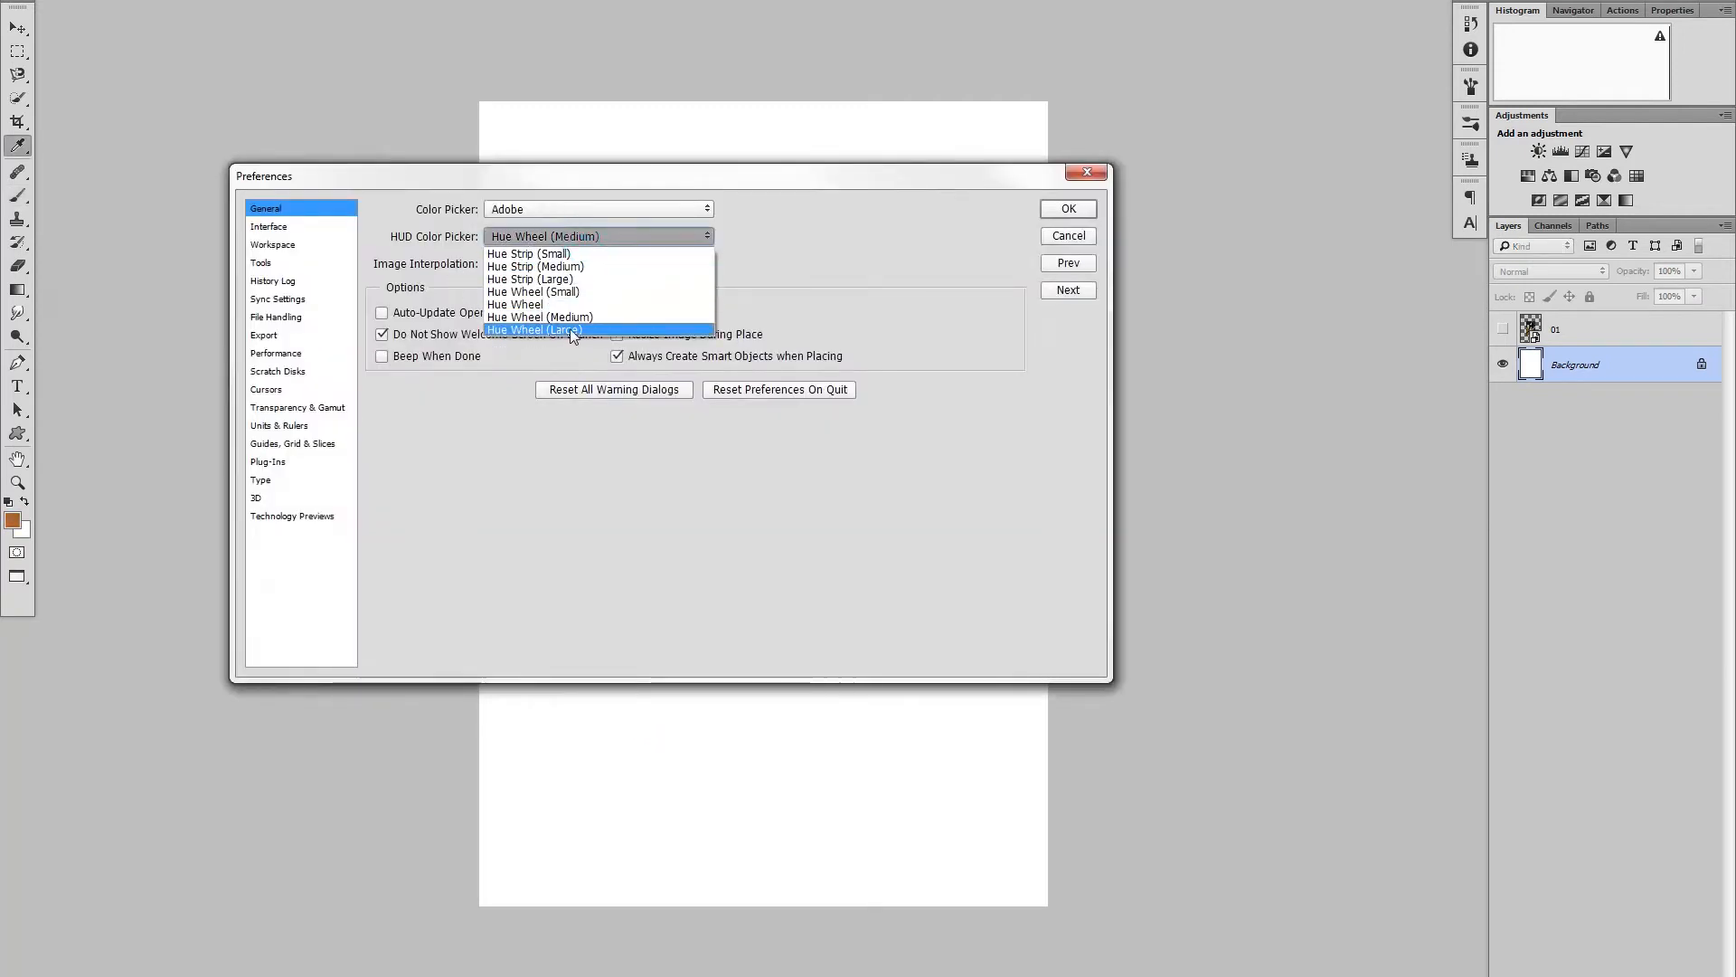
click(534, 329)
click(1068, 209)
mouse_move(720, 428)
mouse_down()
mouse_move(709, 404)
mouse_move(736, 395)
mouse_move(670, 434)
mouse_move(749, 348)
mouse_move(841, 184)
mouse_move(665, 419)
mouse_move(716, 416)
mouse_move(753, 338)
mouse_up()
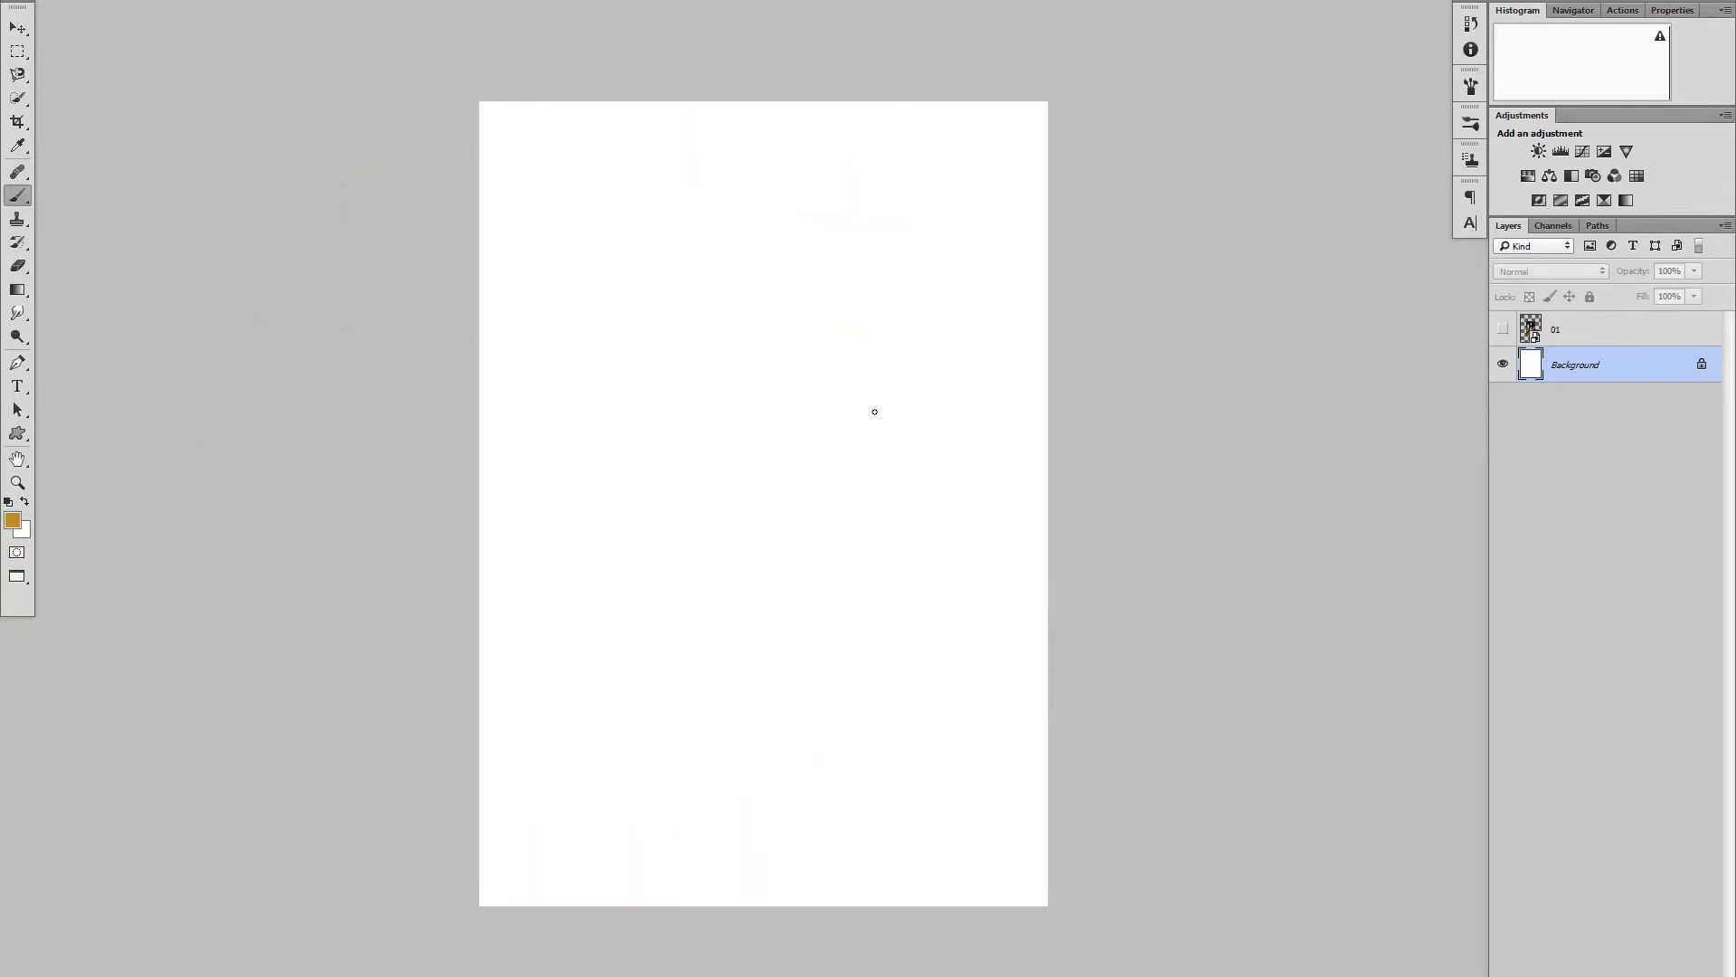
- Choose Bicubic (best for smooth gradients) as the image interpolation method in the General preferences
key(ctrl+k)
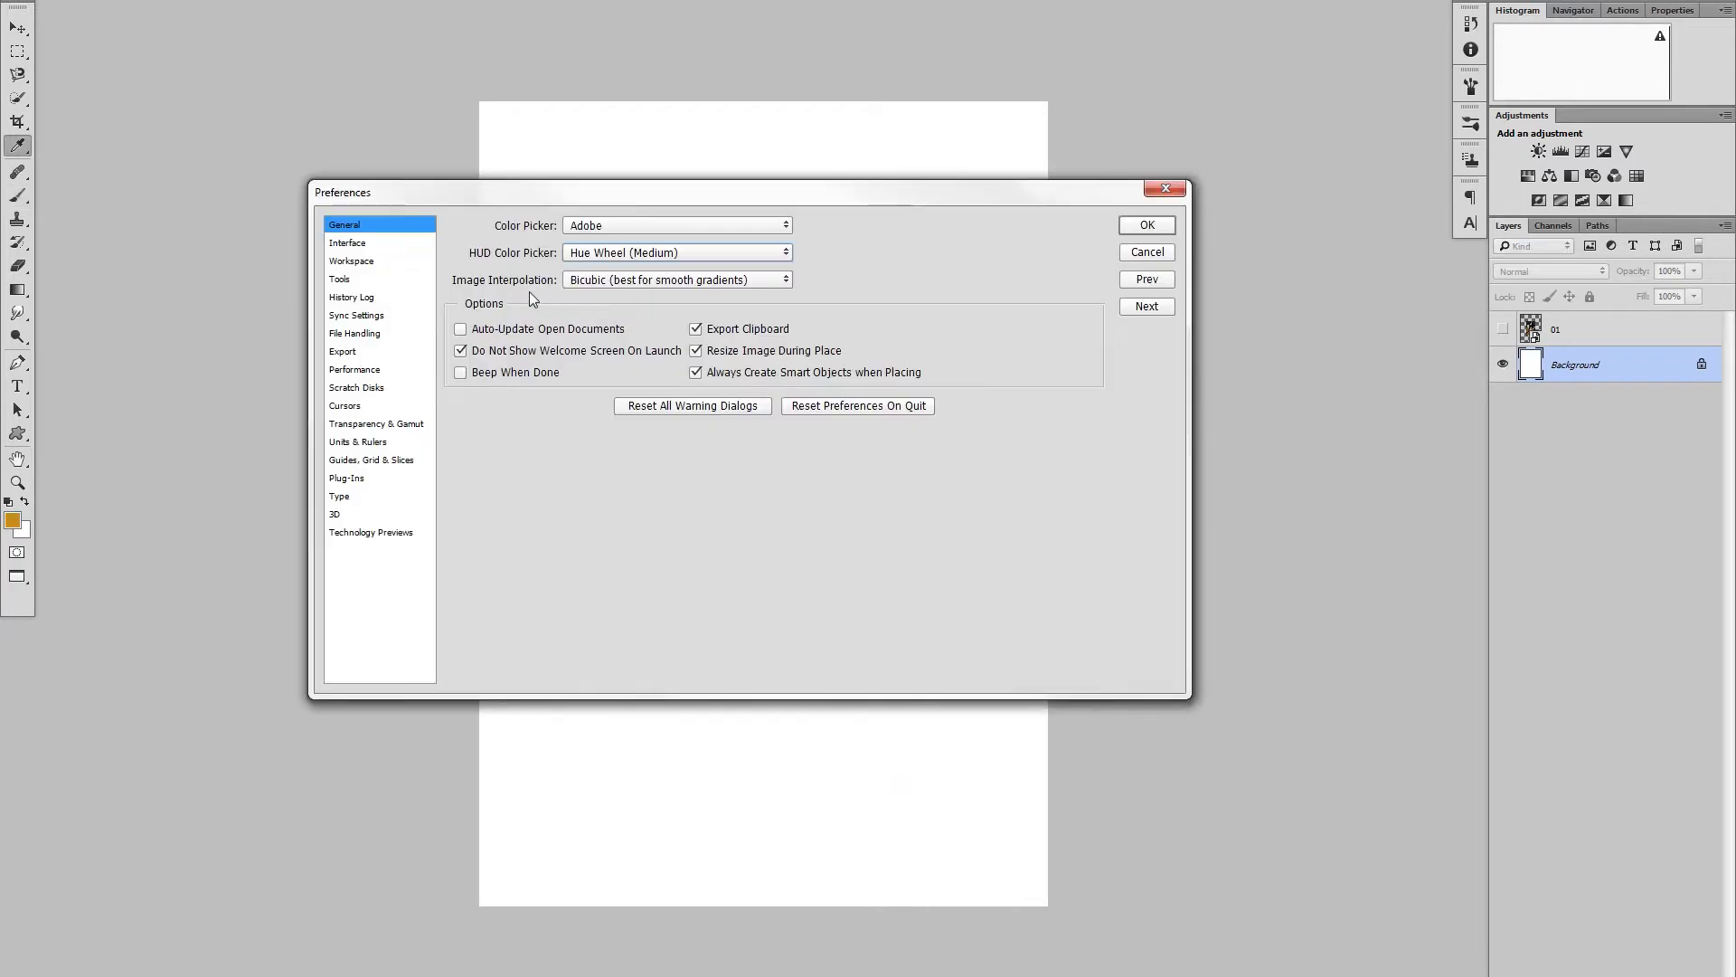
click(755, 280)
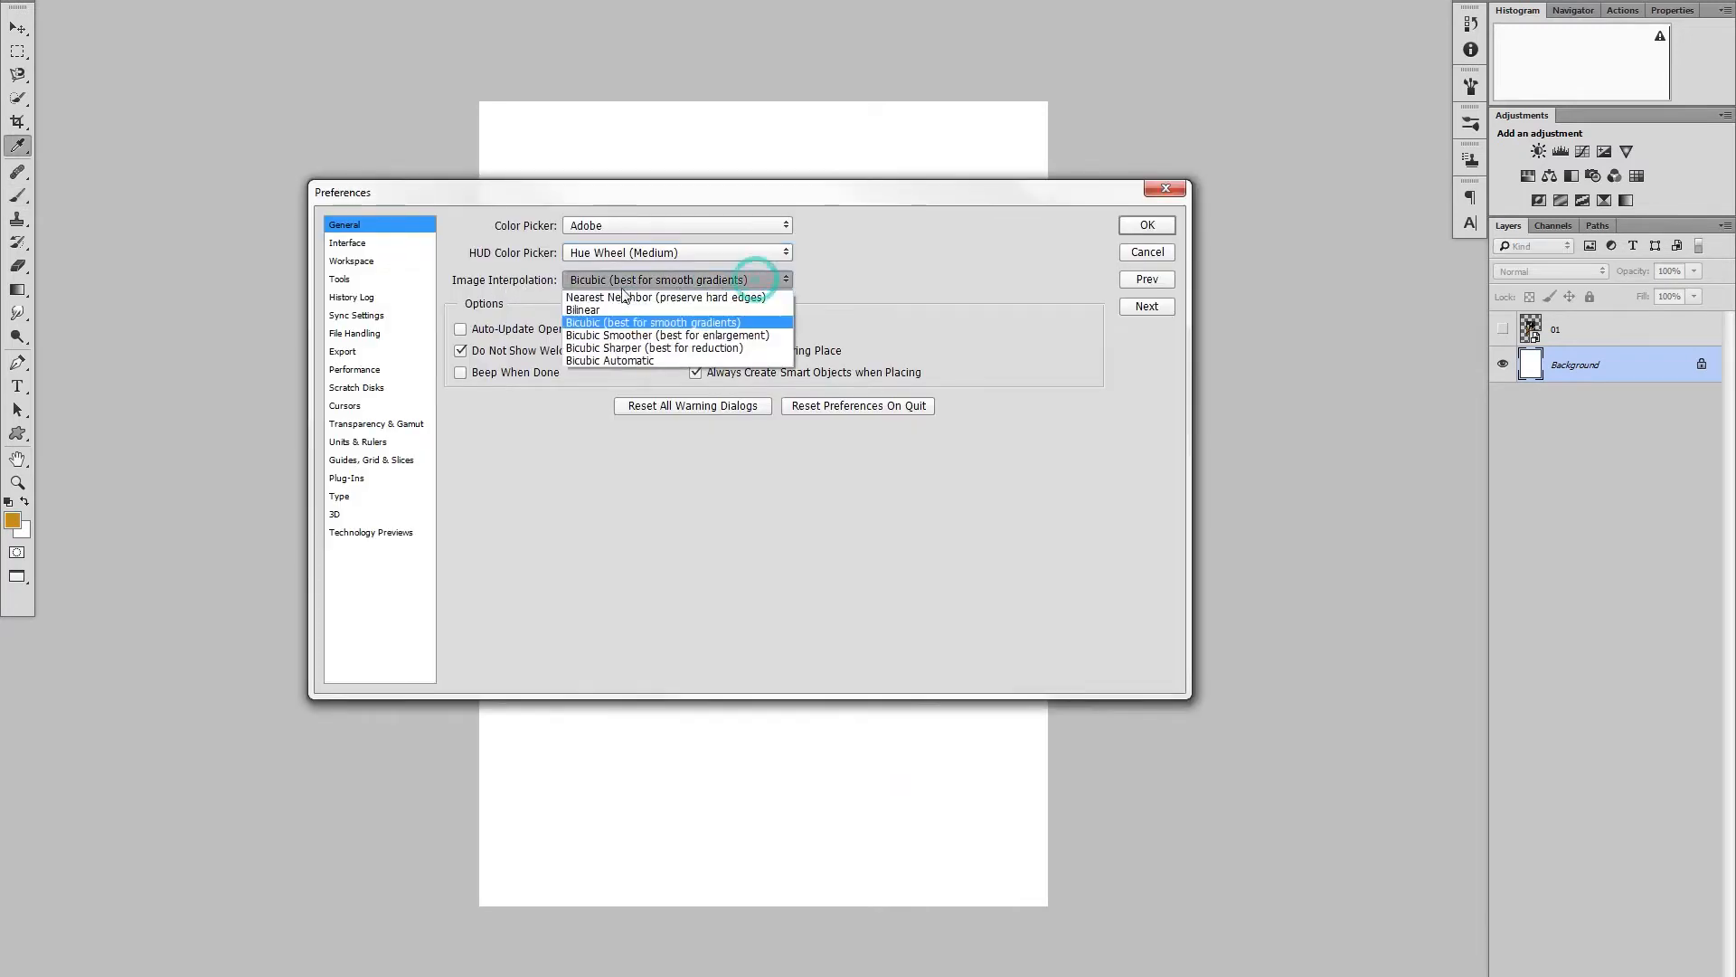
click(667, 323)
click(833, 282)
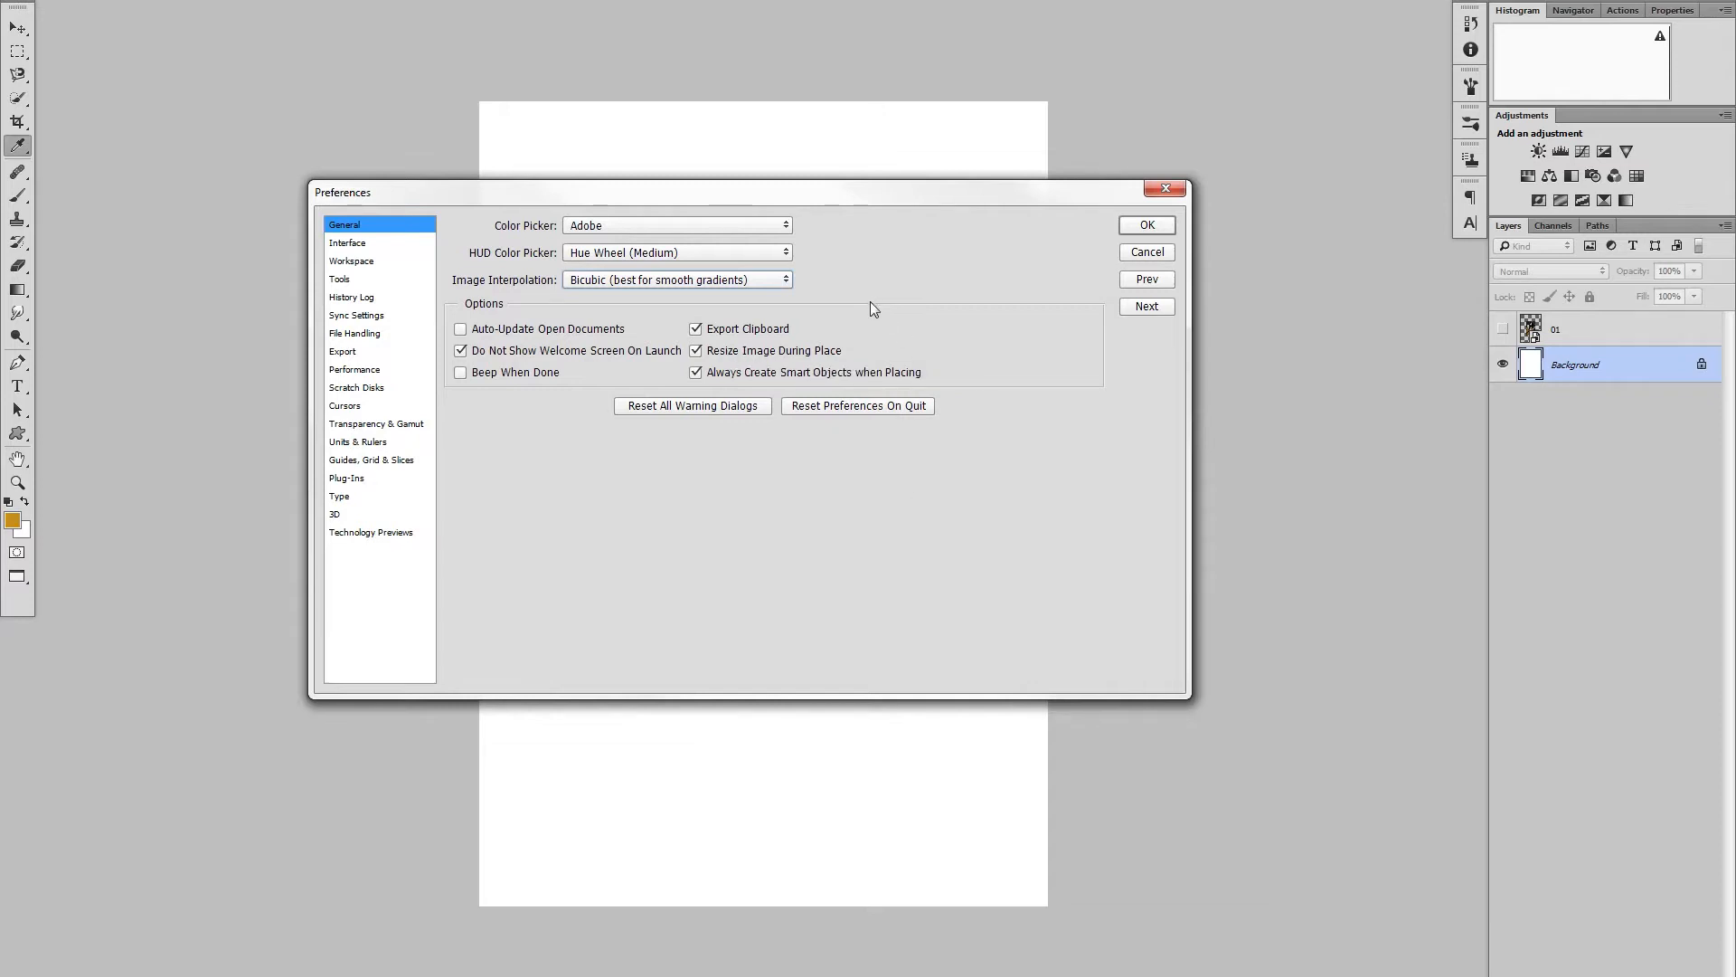
mouse_move(839, 200)
mouse_down()
mouse_move(853, 182)
mouse_move(833, 174)
mouse_move(884, 171)
mouse_move(847, 172)
mouse_up()
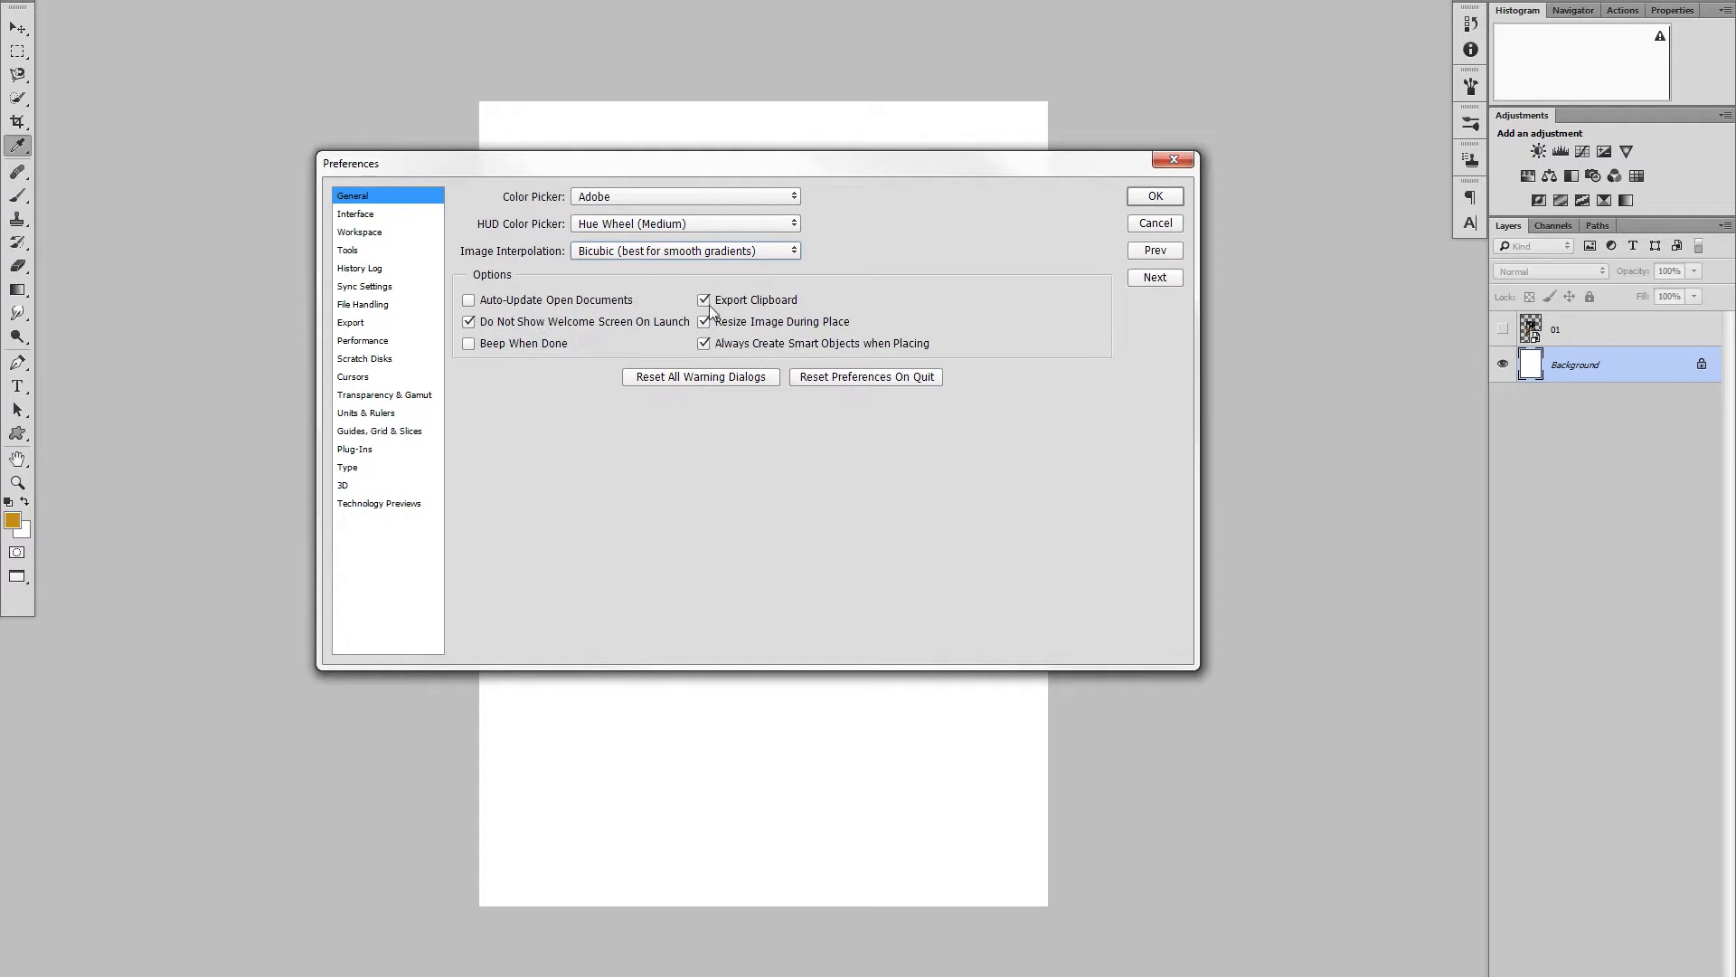
mouse_move(814, 172)
mouse_down()
mouse_move(790, 170)
mouse_move(813, 202)
mouse_up()
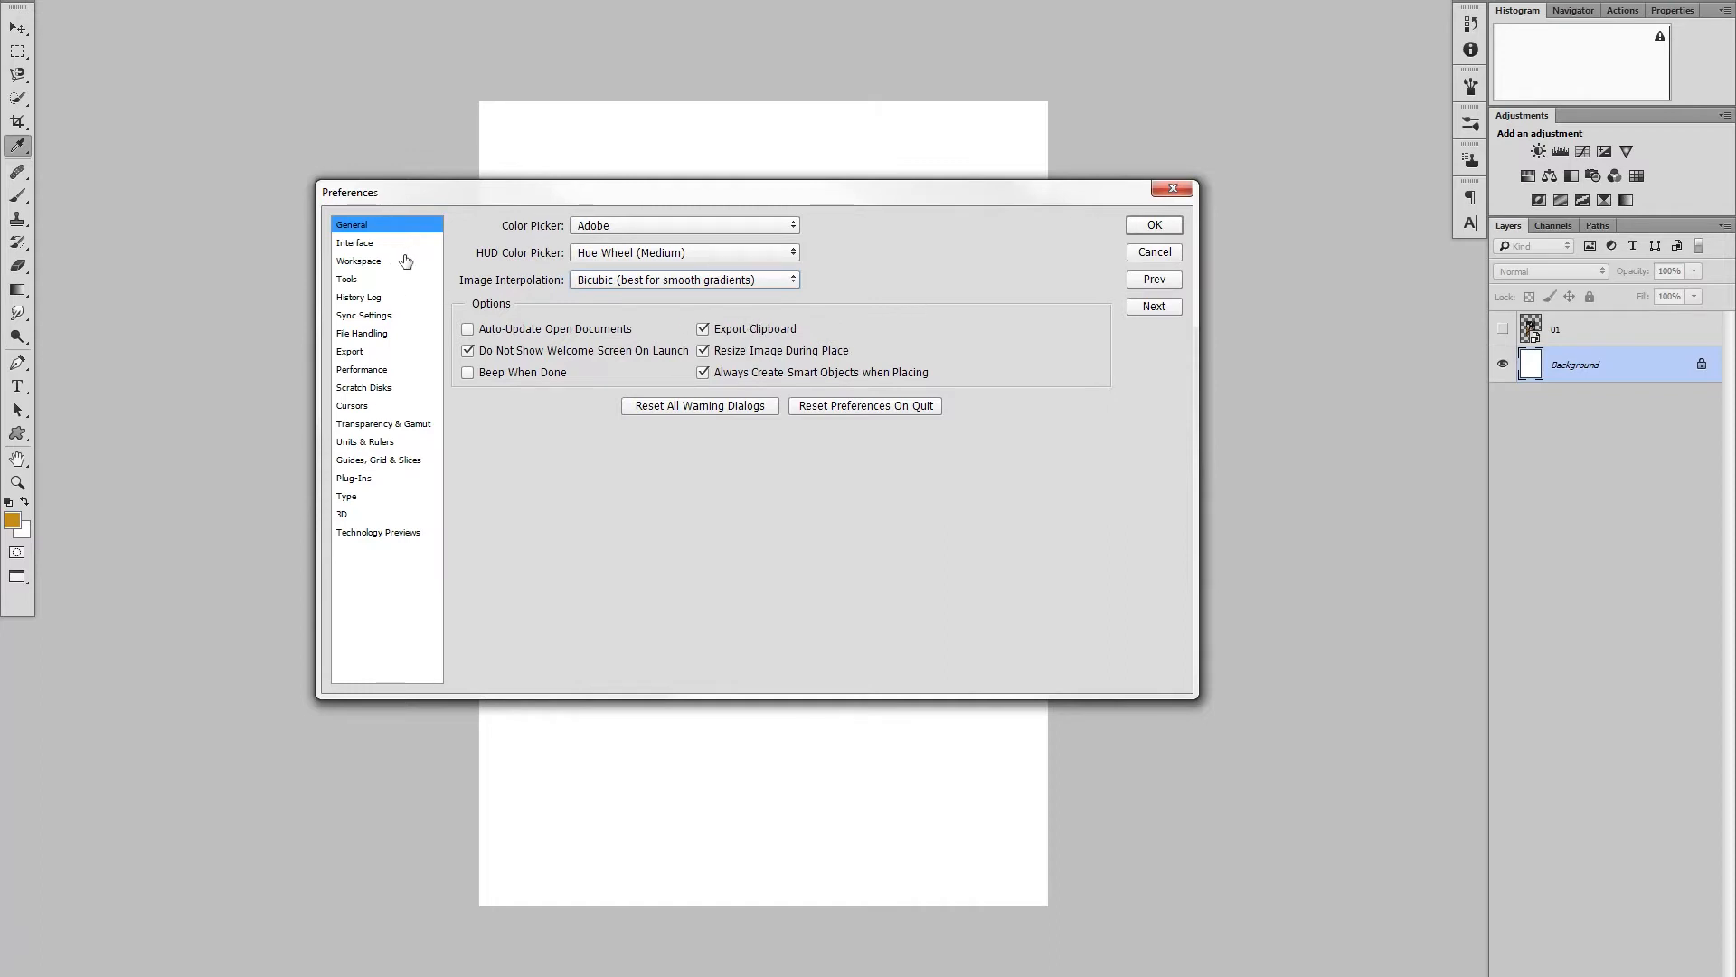
- Try the two darkest color themes in the Interface preferences and return to the lightest one
click(358, 244)
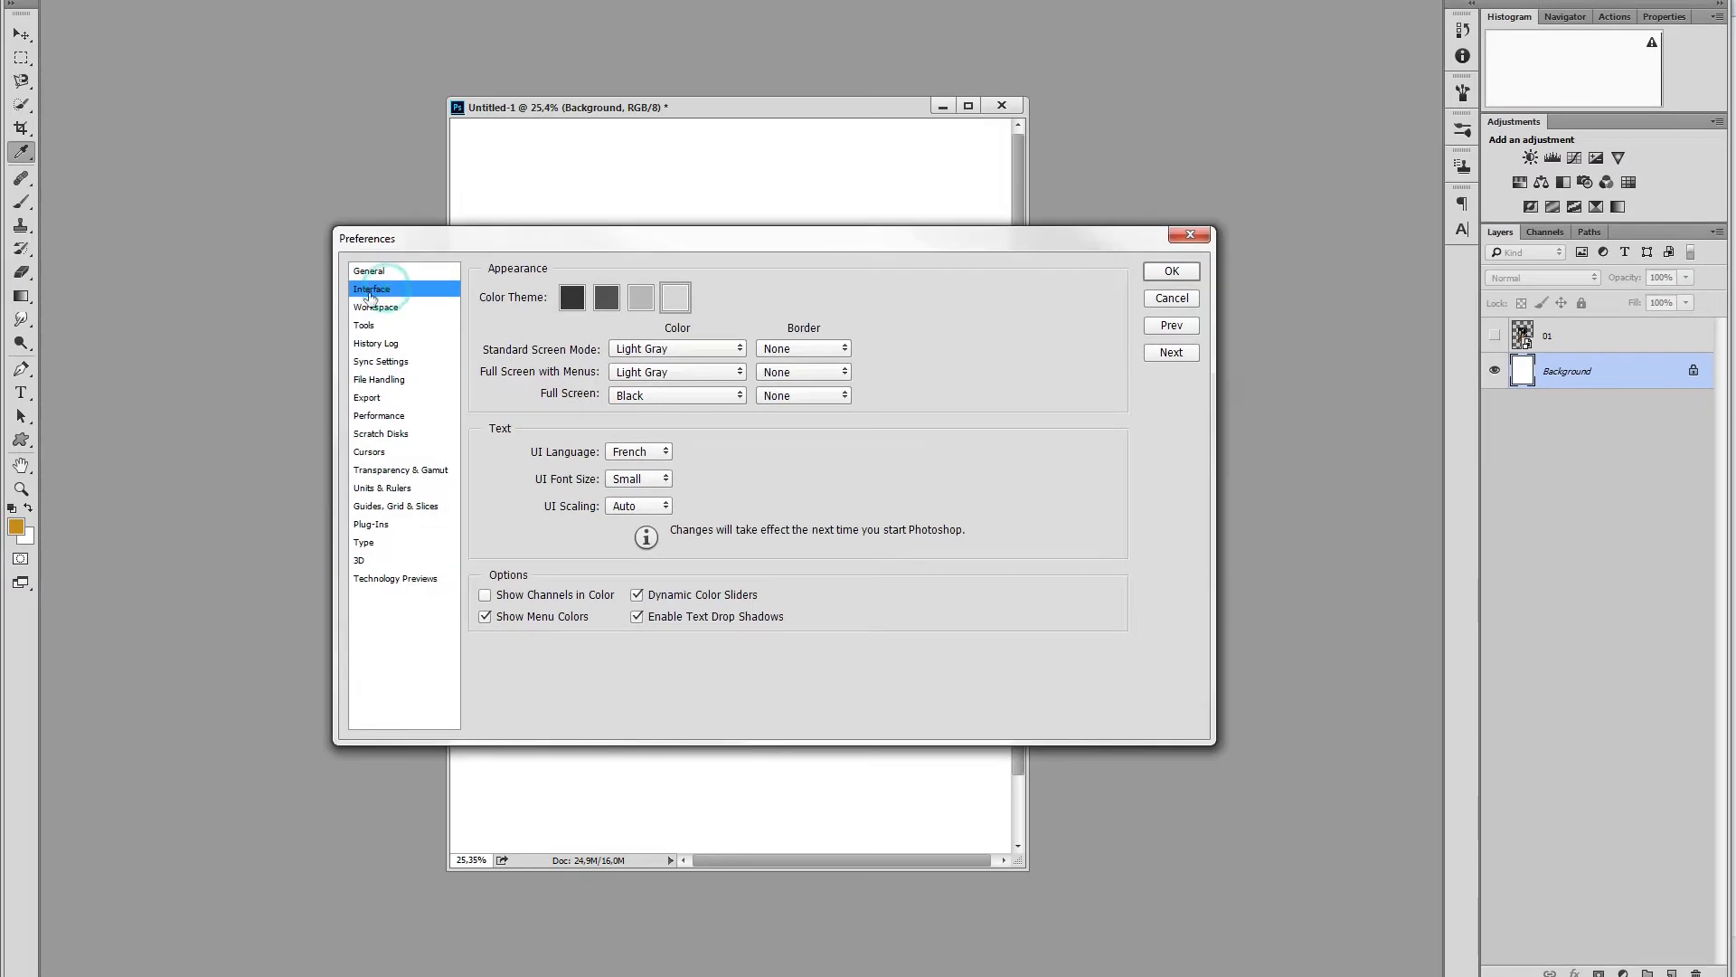
drag(703, 237, 644, 149)
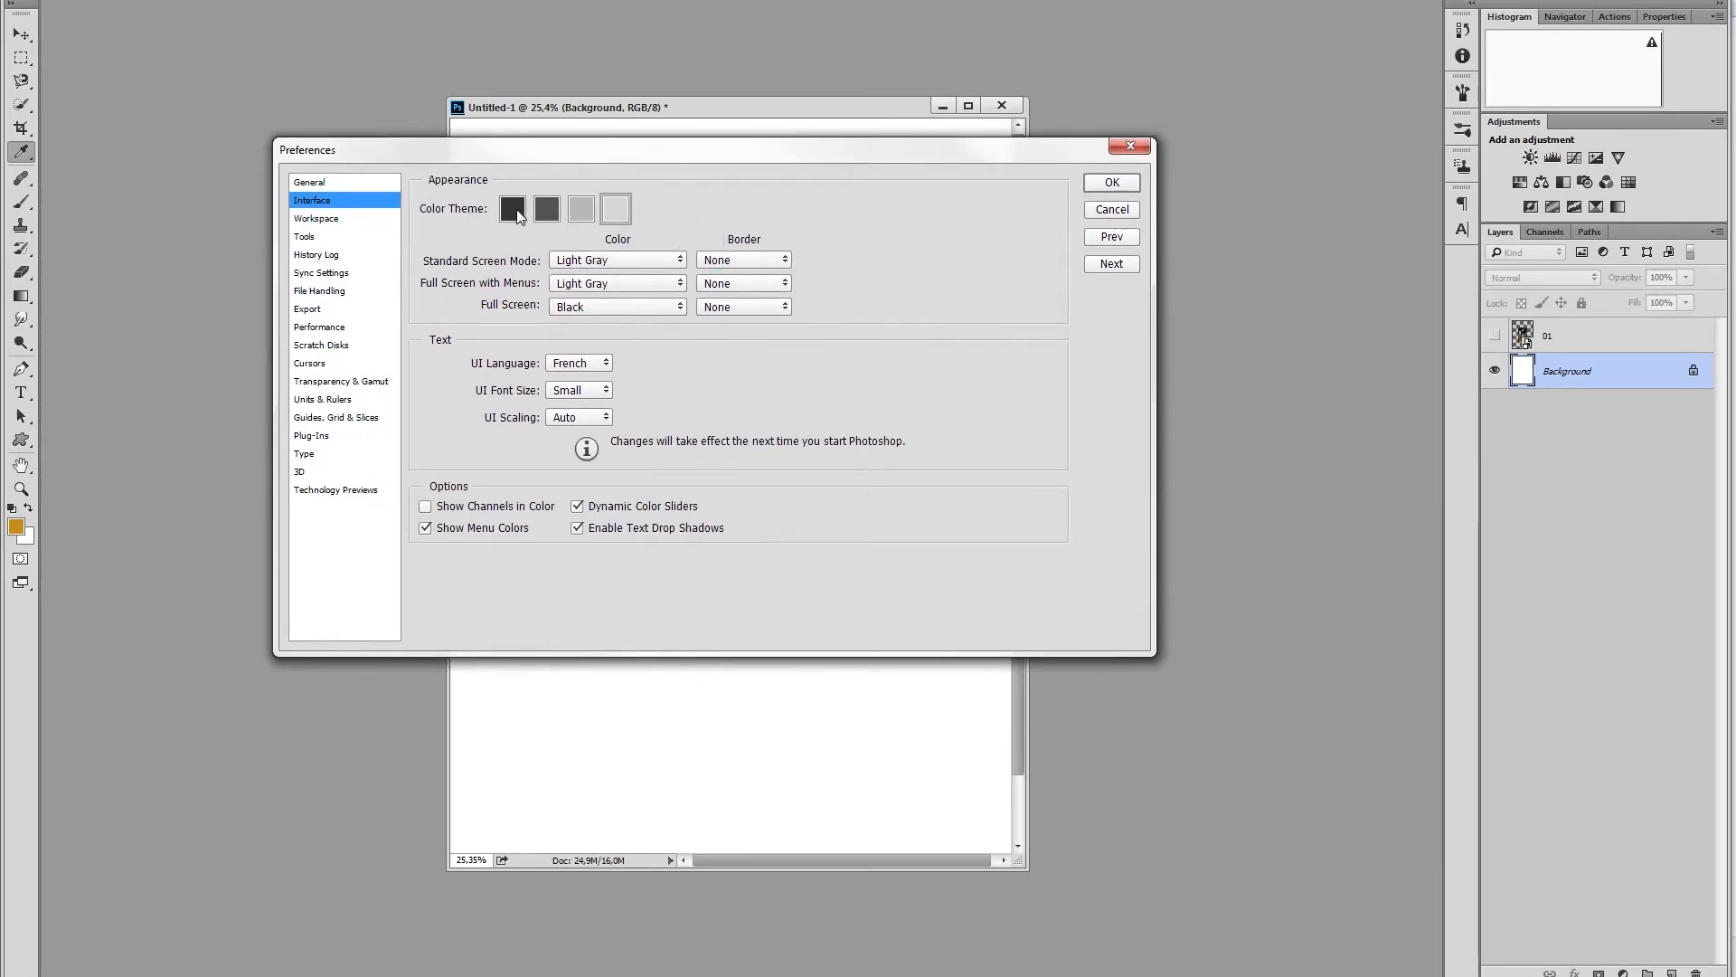
click(519, 215)
click(548, 211)
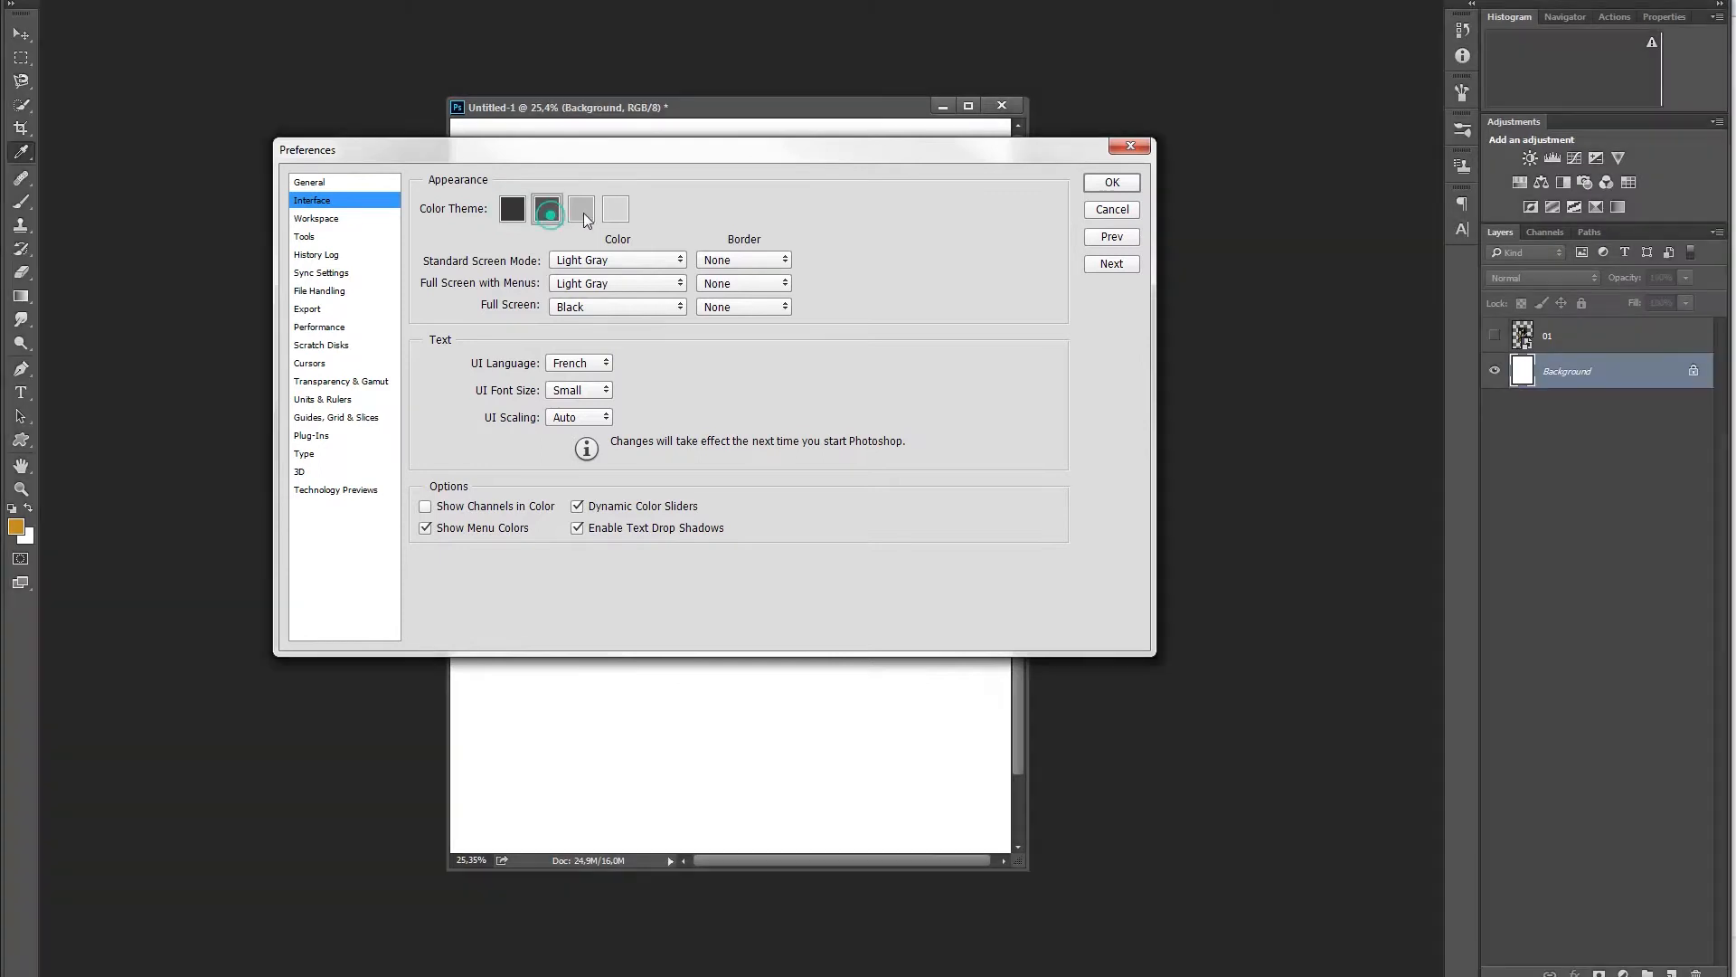
click(616, 209)
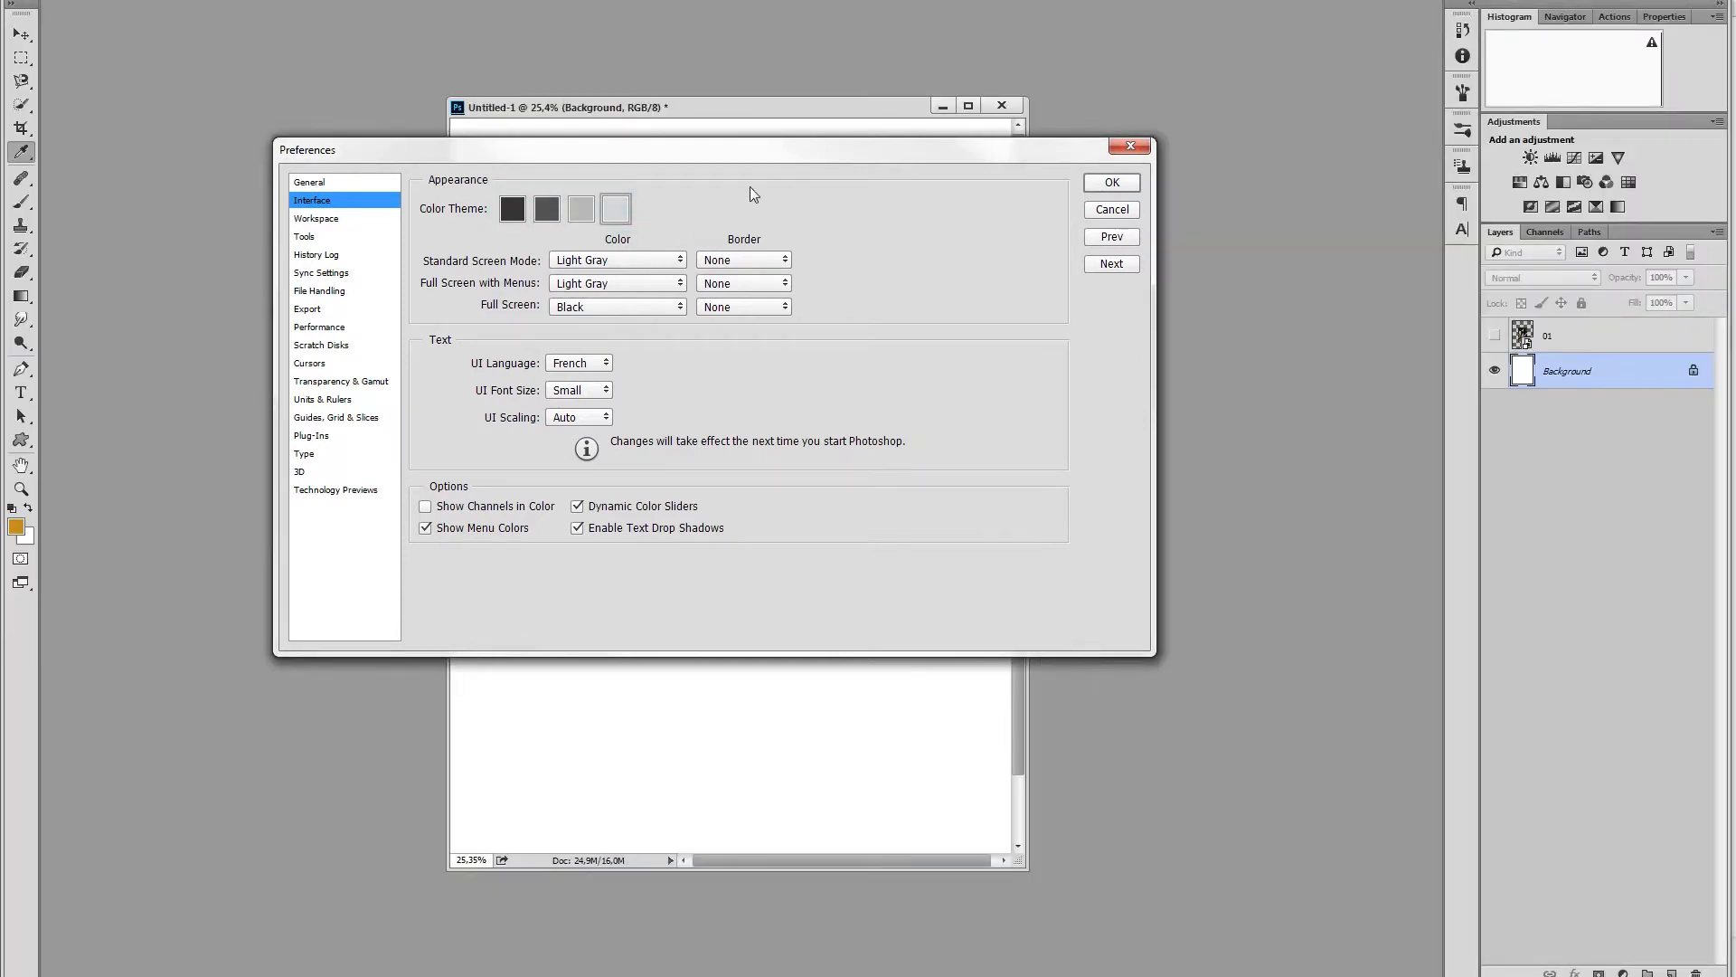
- Choose Light Gray as the background color for Standard Screen Mode
drag(783, 164, 822, 193)
click(703, 288)
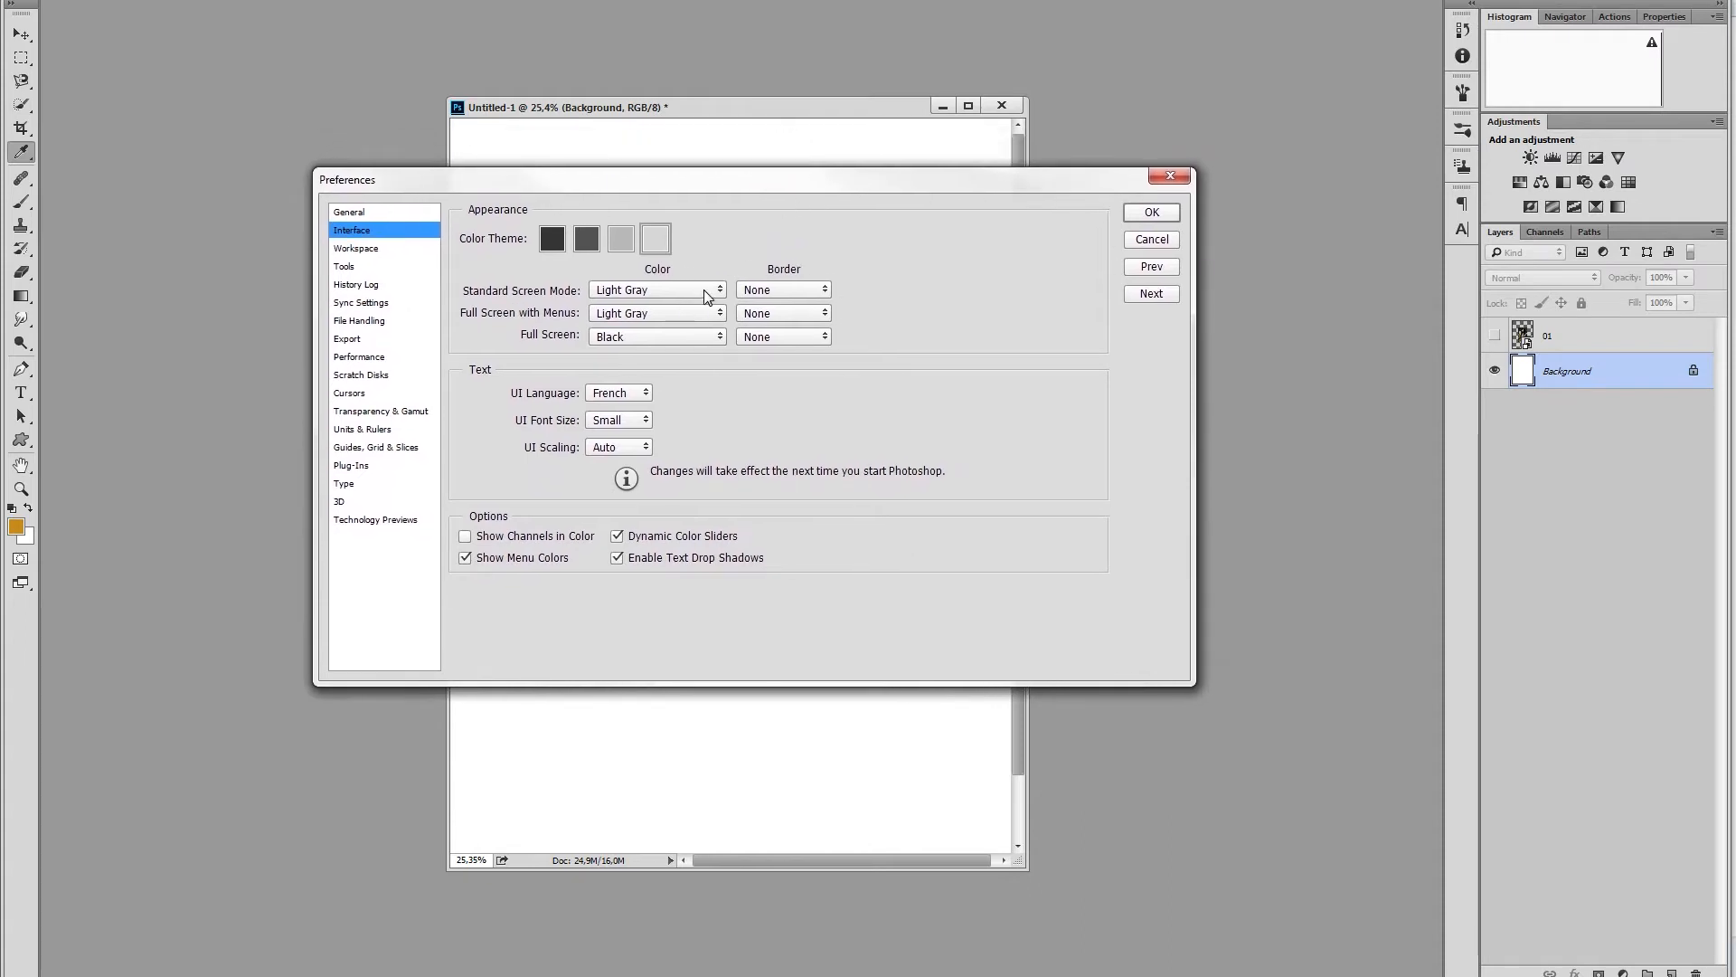
click(653, 359)
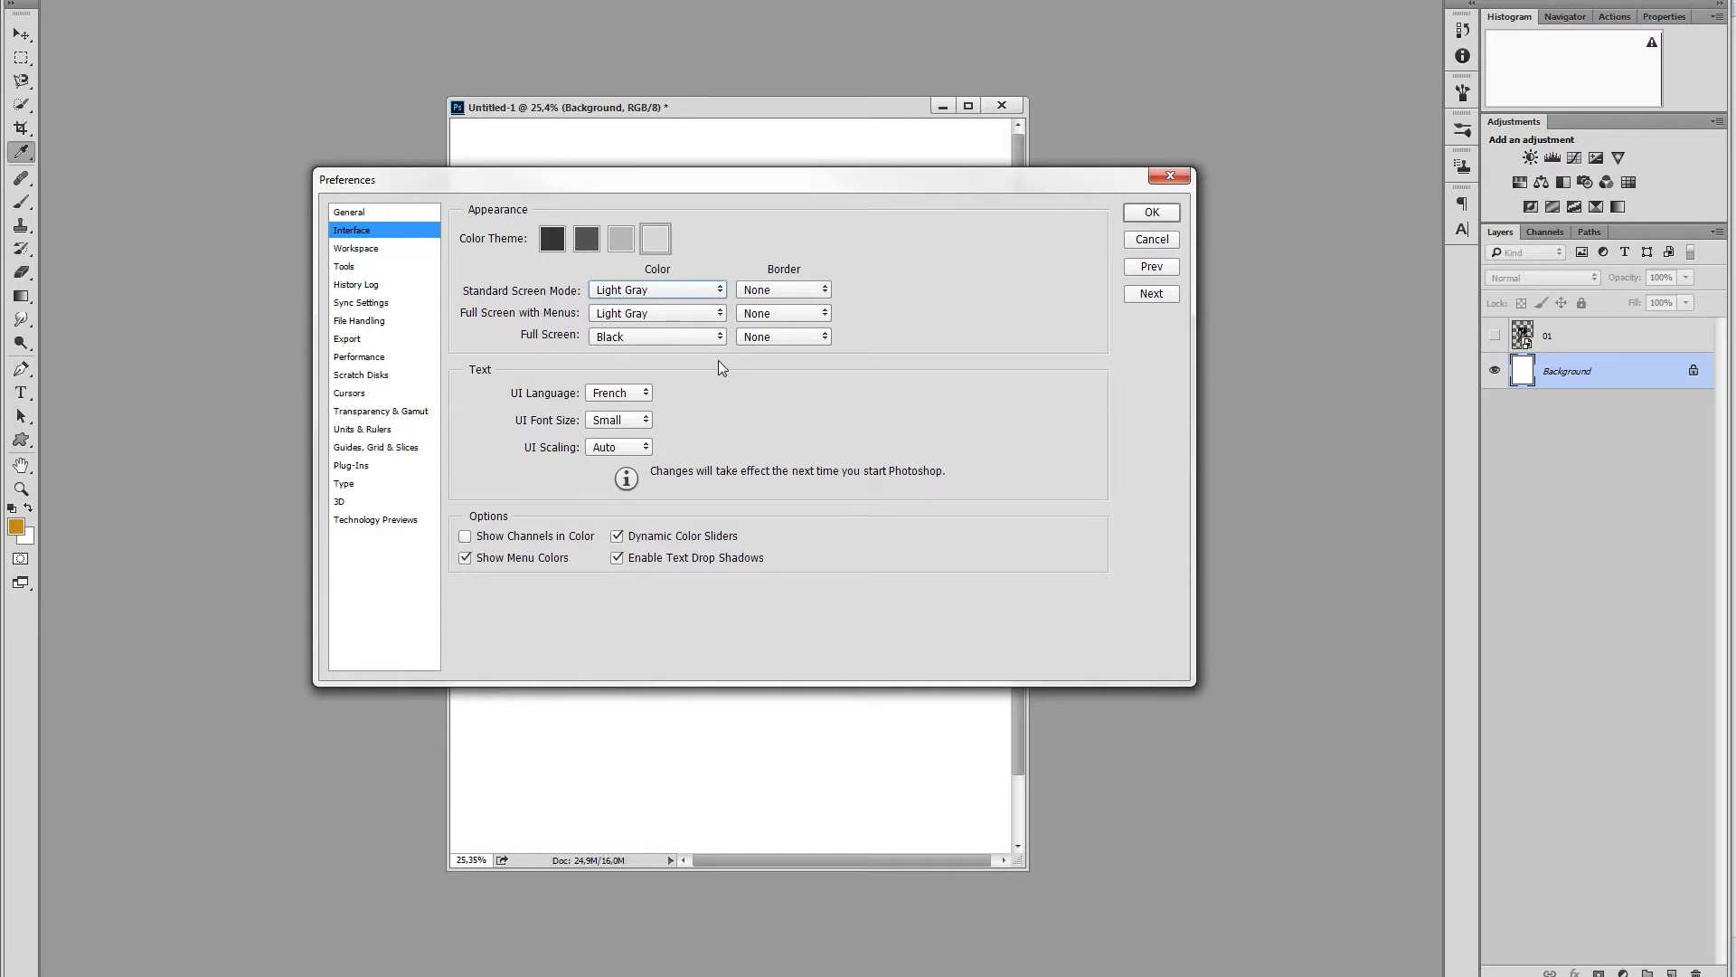
drag(784, 182, 771, 215)
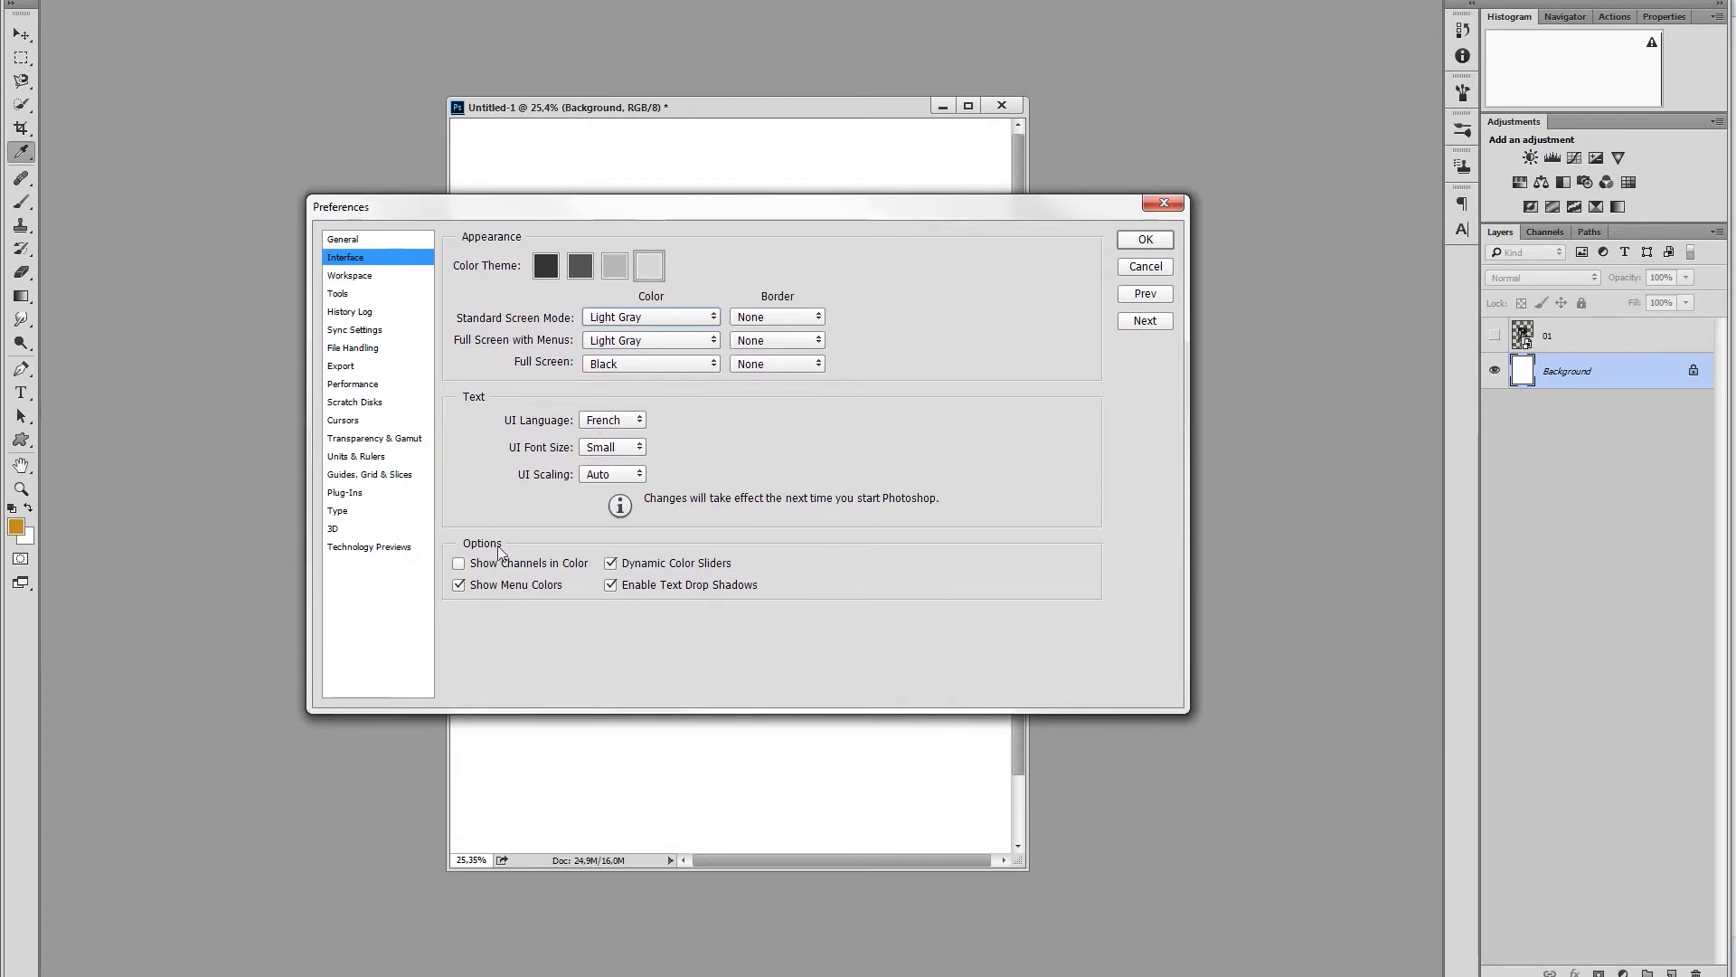
- Switch Show Channels in Color on and off again, accept the preferences and return to the Brush tool
click(549, 564)
click(461, 564)
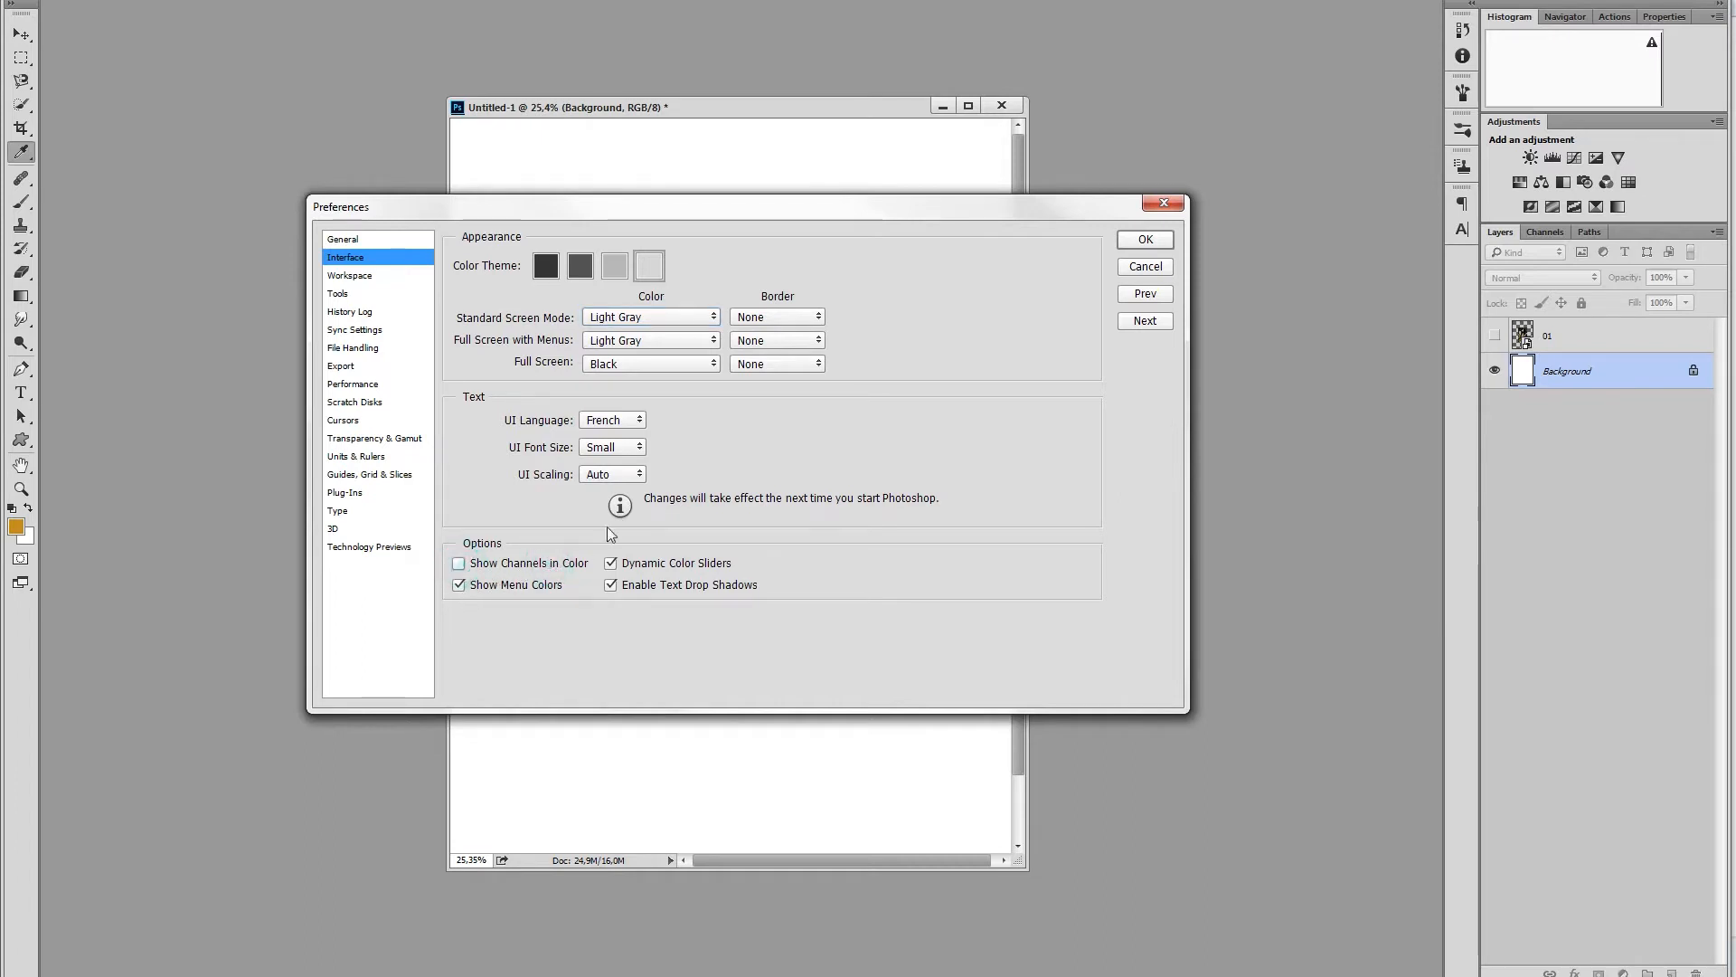
click(1145, 241)
key(b)
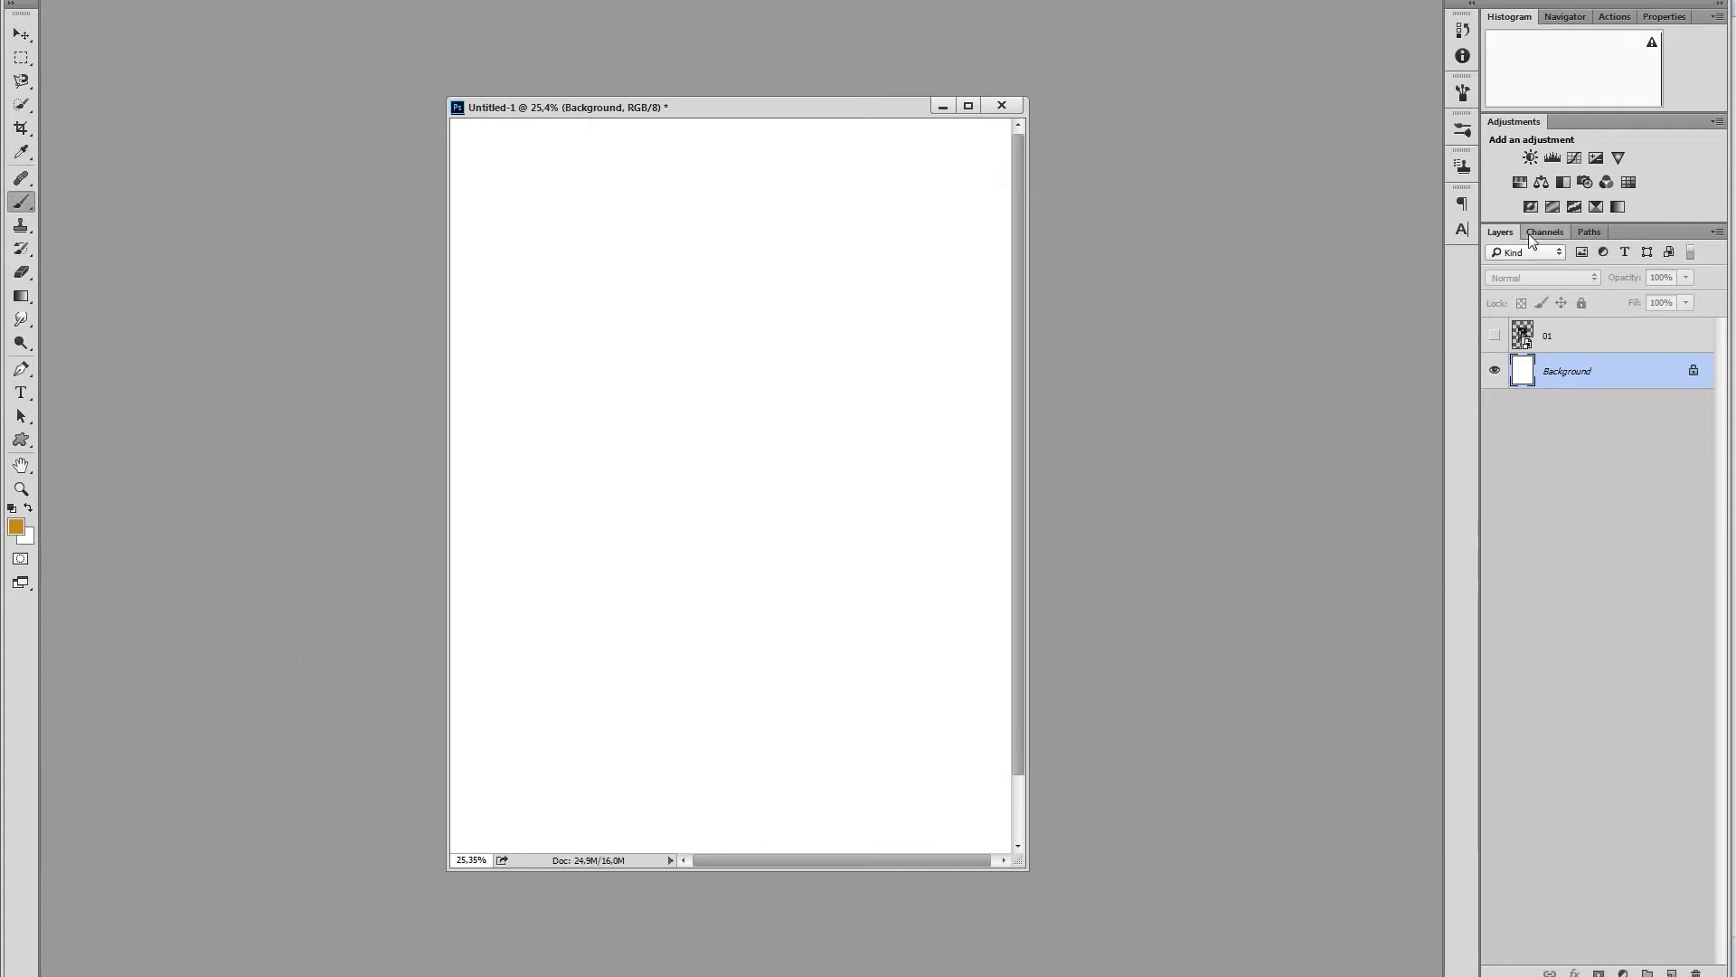
- Make layer 01 visible and enlarge the view of its portrait photo
click(1544, 232)
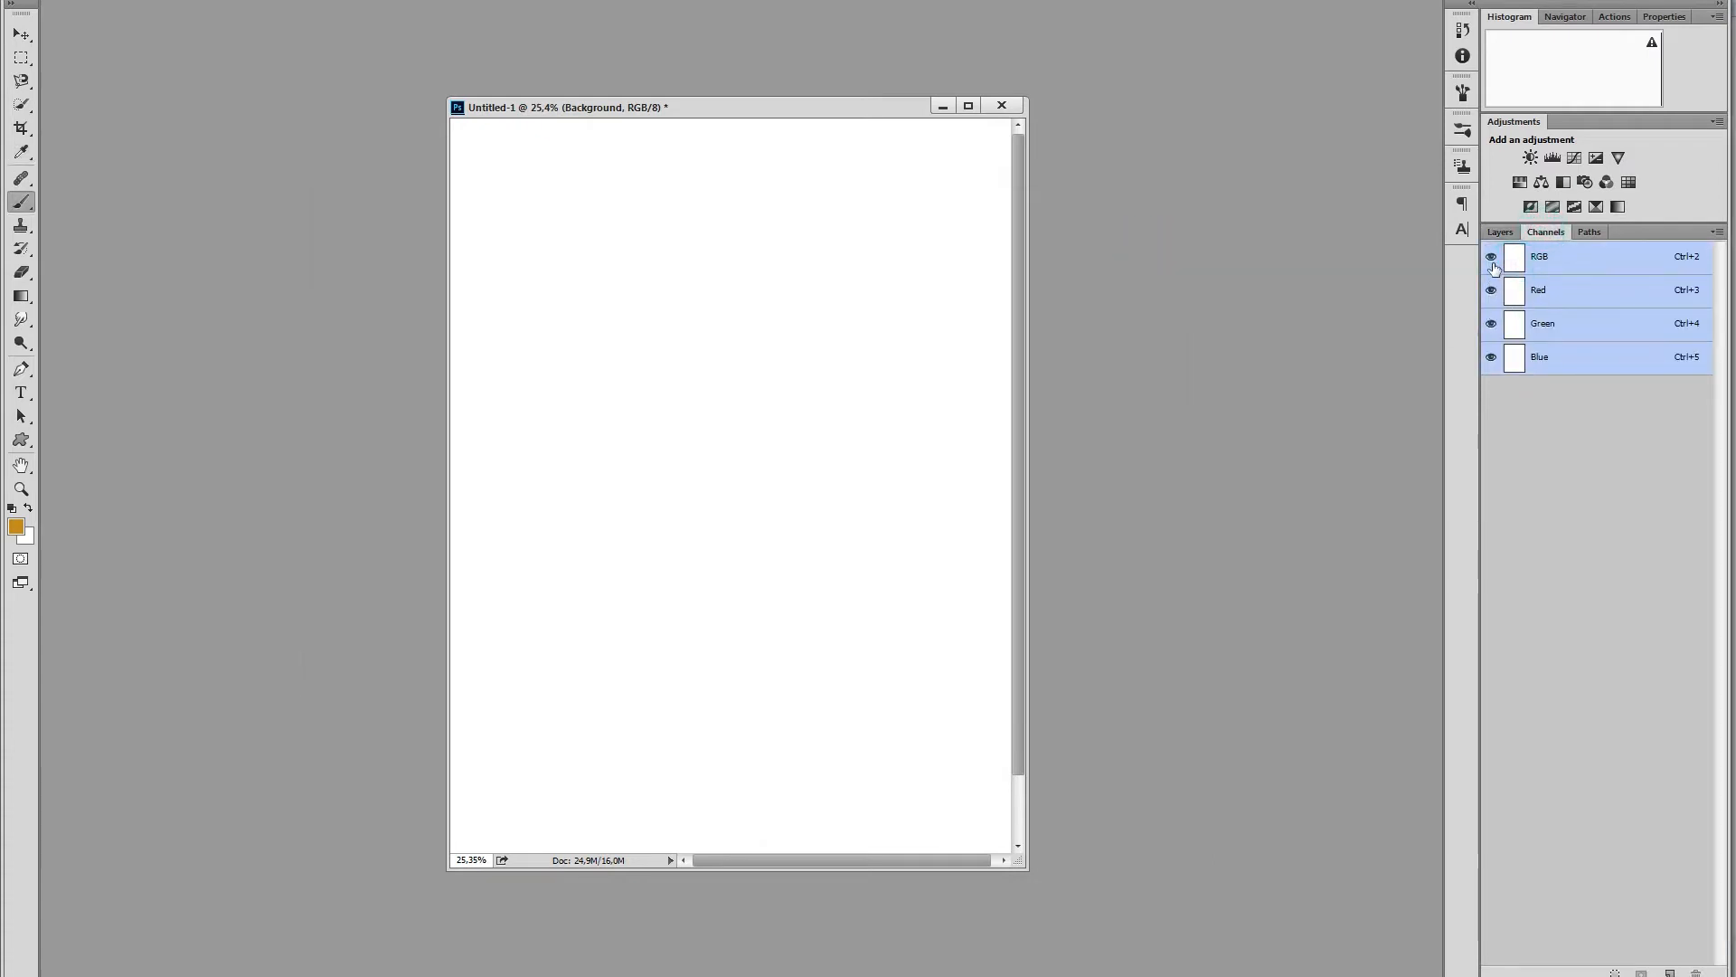
click(1501, 232)
click(1493, 336)
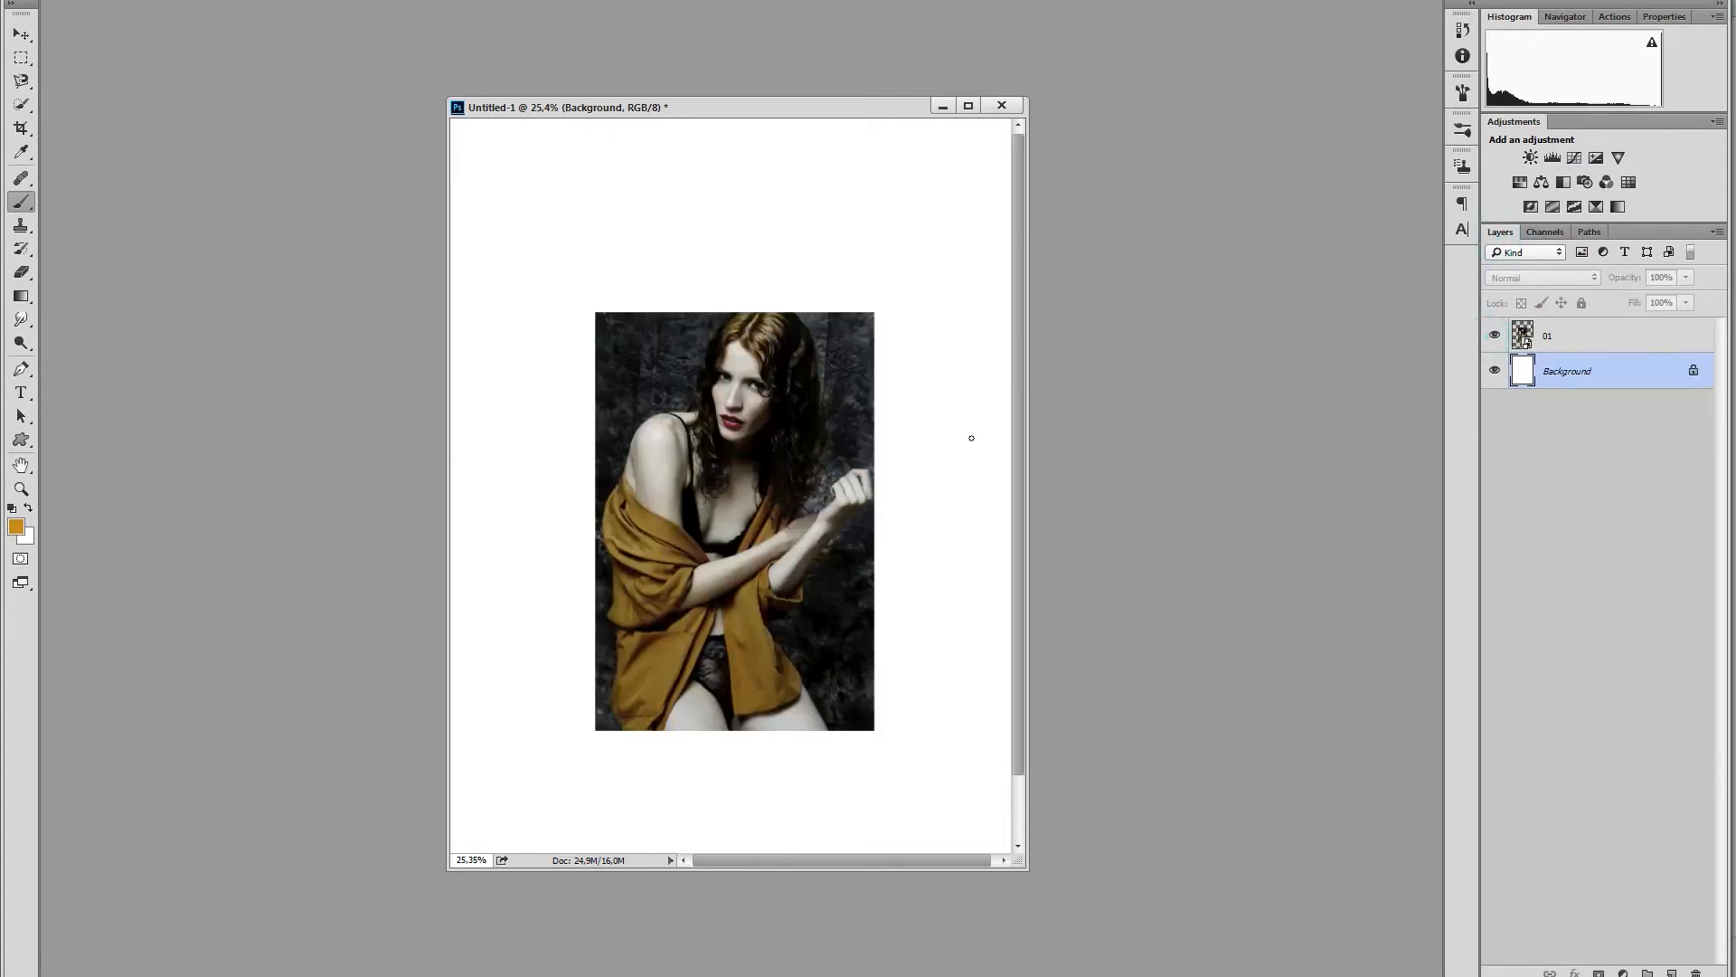
drag(801, 515, 848, 523)
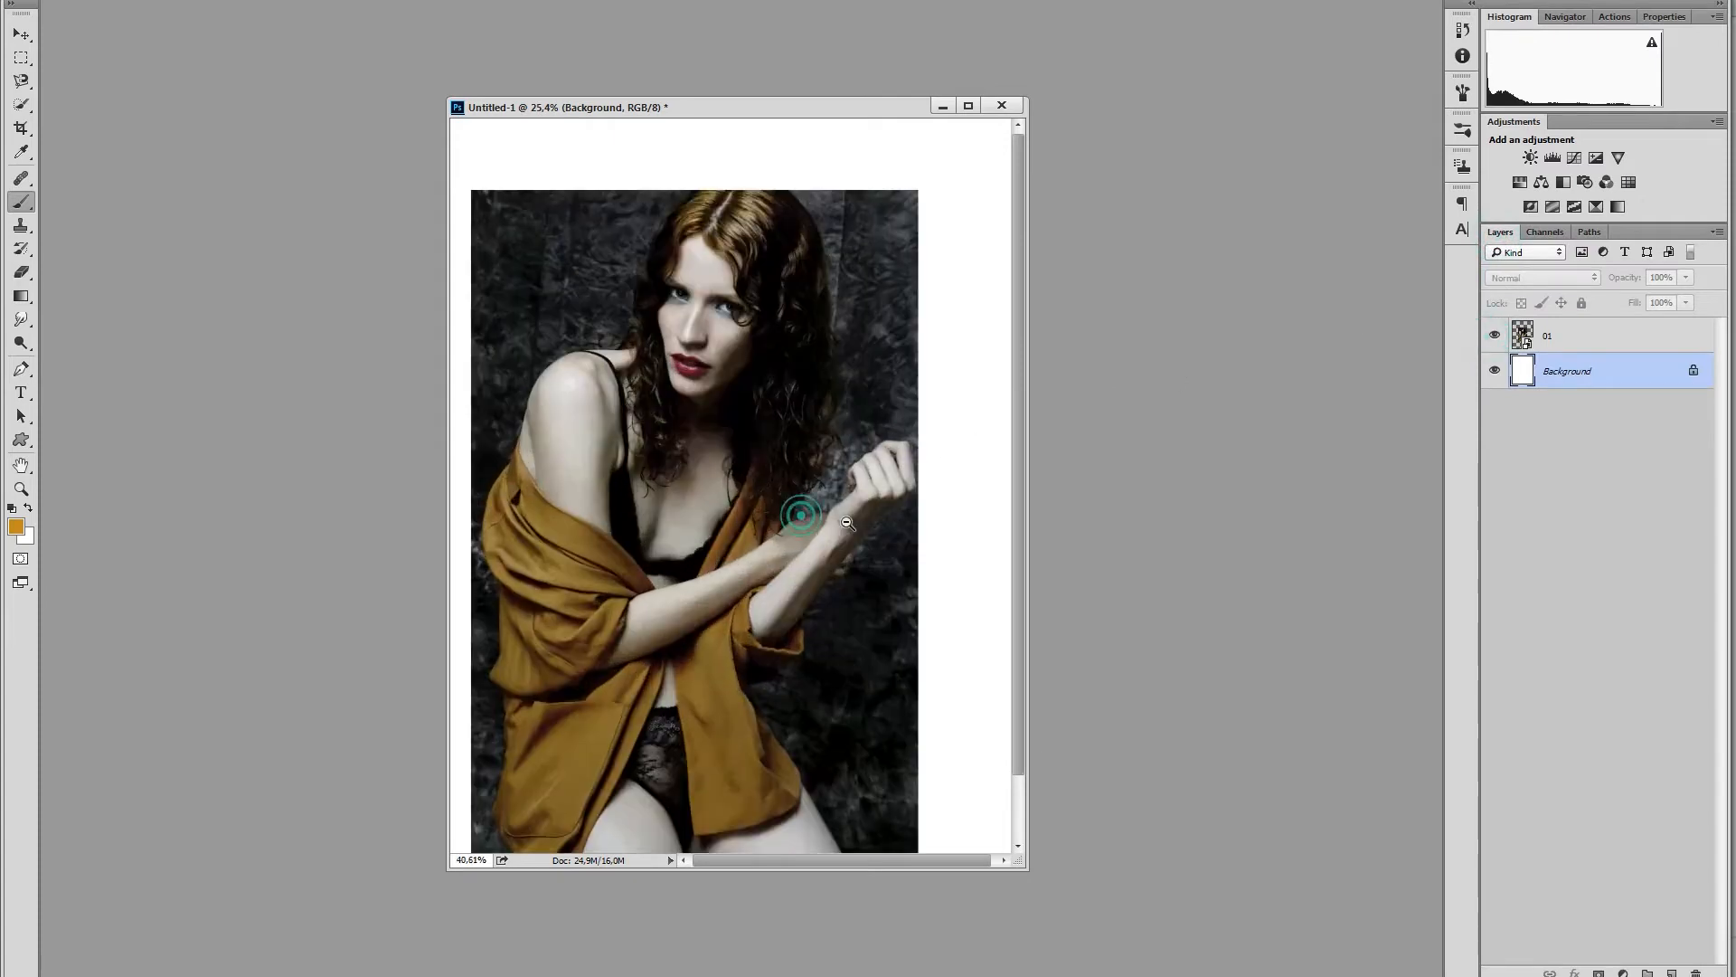
- View the Red, Green and Blue channels individually, finishing with only the Red channel displayed
click(1545, 232)
click(1514, 290)
click(1515, 323)
click(1516, 358)
click(1515, 290)
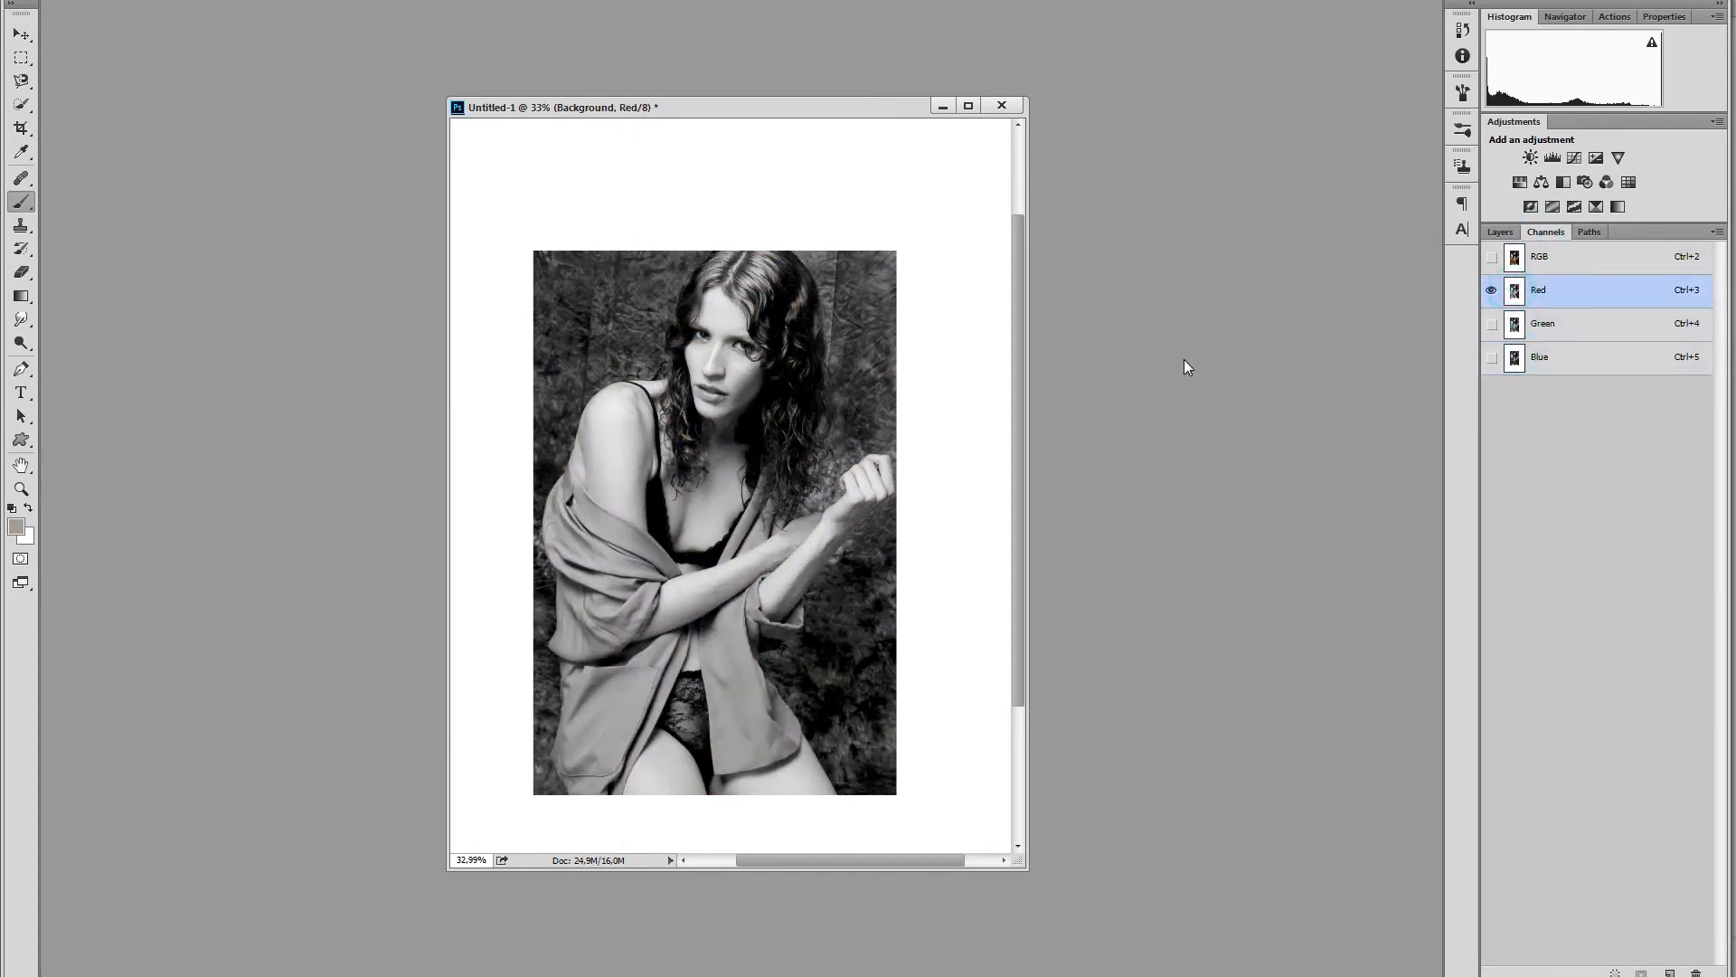
- Enable Show Channels in Color in the Interface preferences and uncover the image to view the tinted Red channel
key(i)
key(ctrl+k)
click(346, 257)
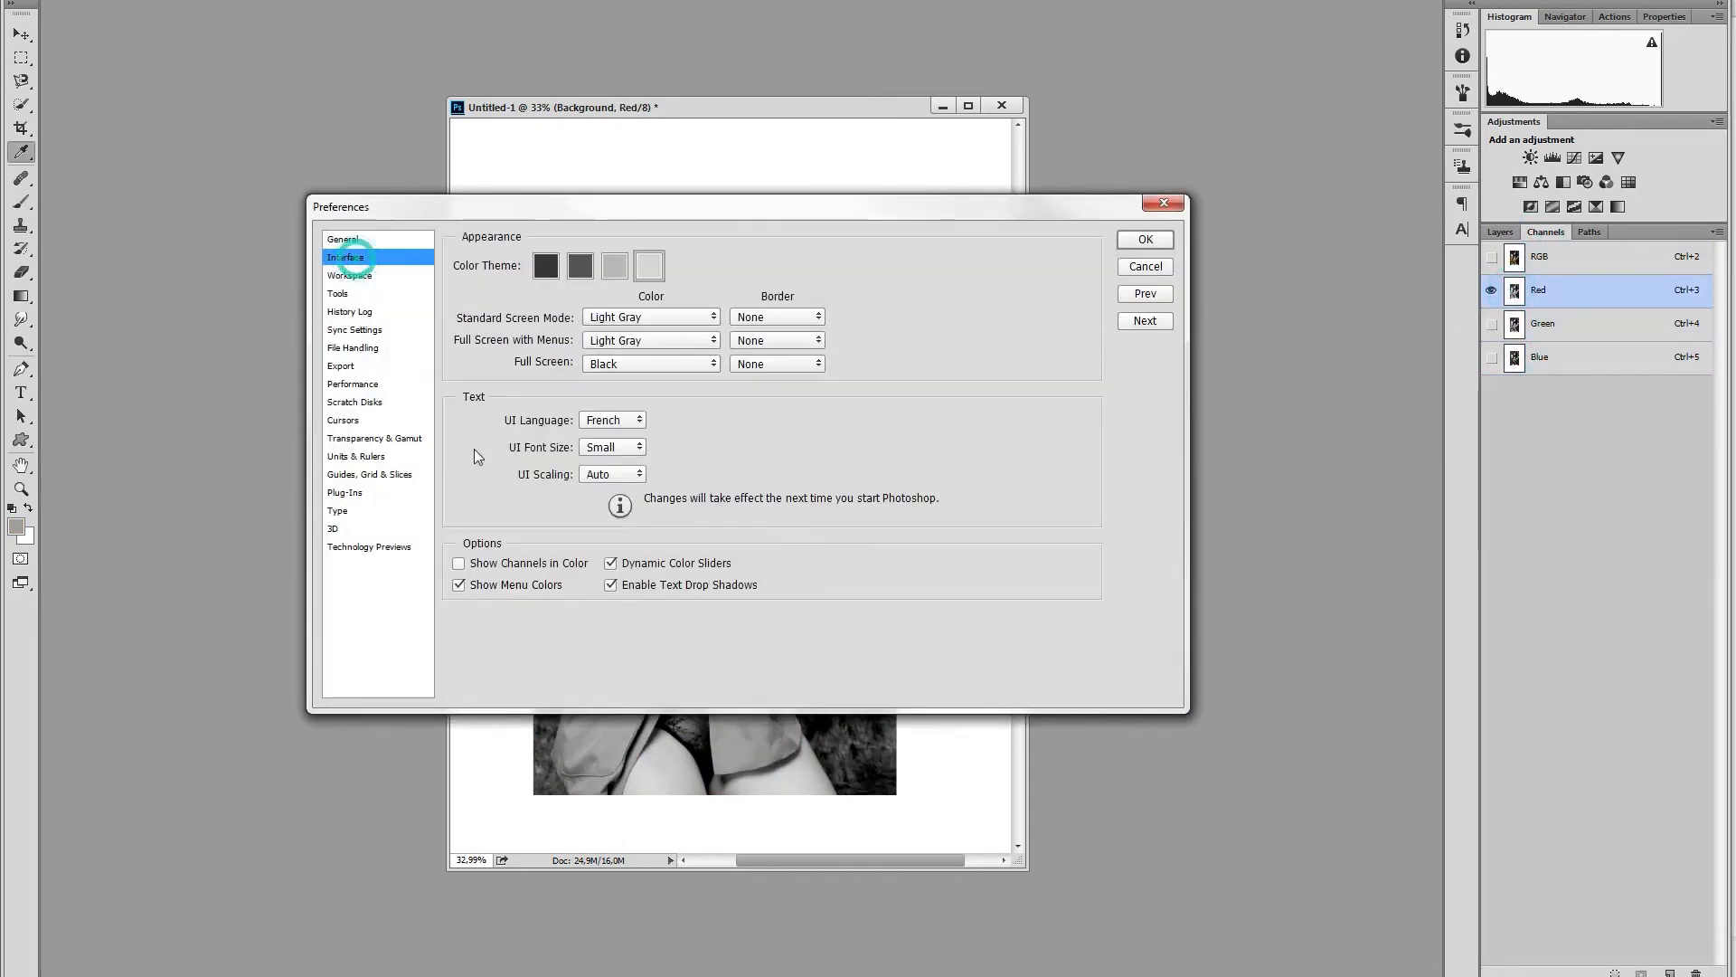
click(458, 562)
drag(777, 214, 890, 487)
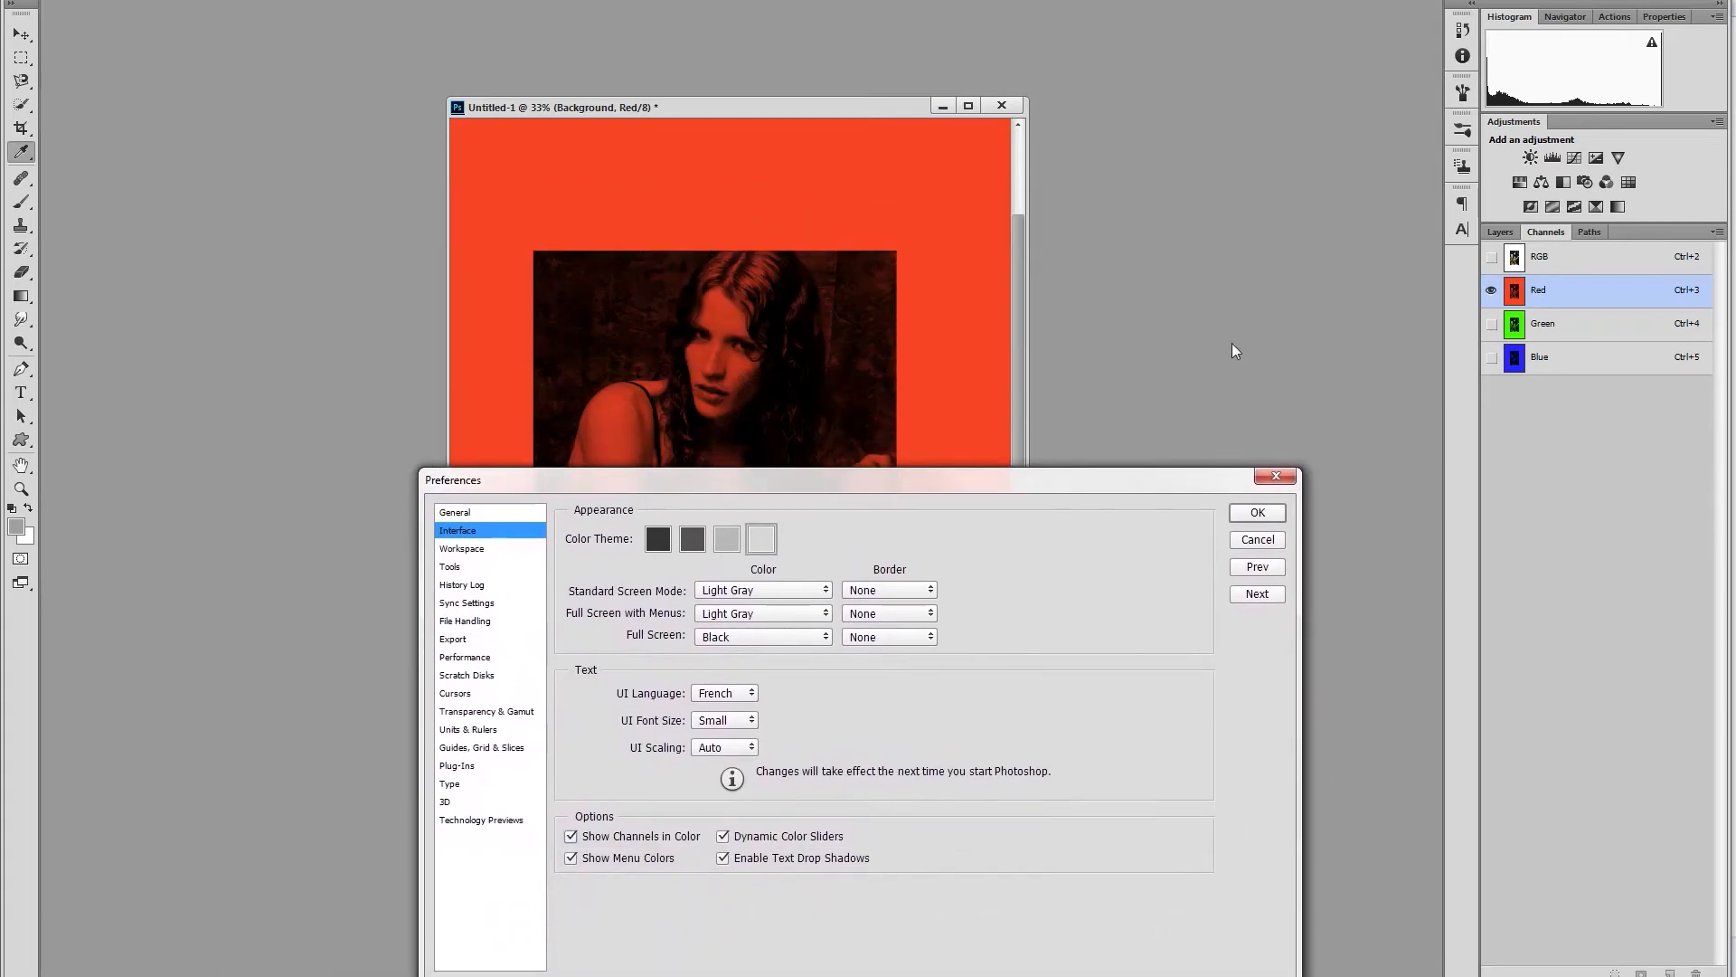
- Disable Show Channels in Color so the channels display in grayscale
drag(1079, 488, 945, 210)
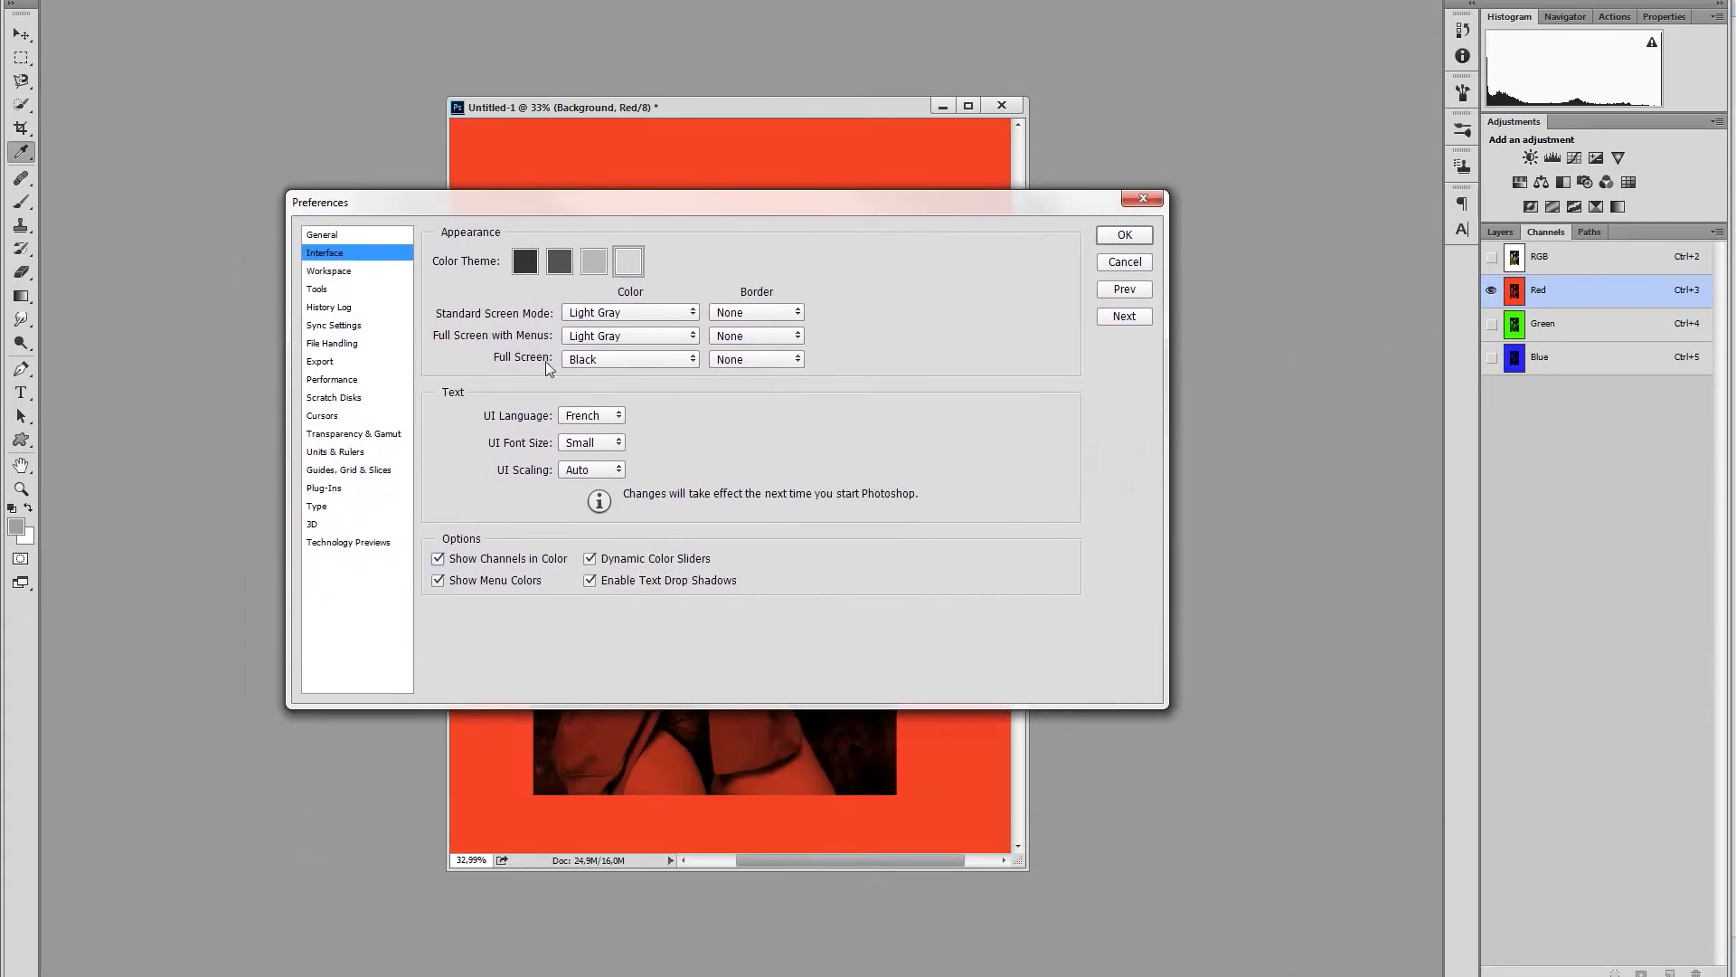
click(438, 559)
drag(736, 208, 789, 188)
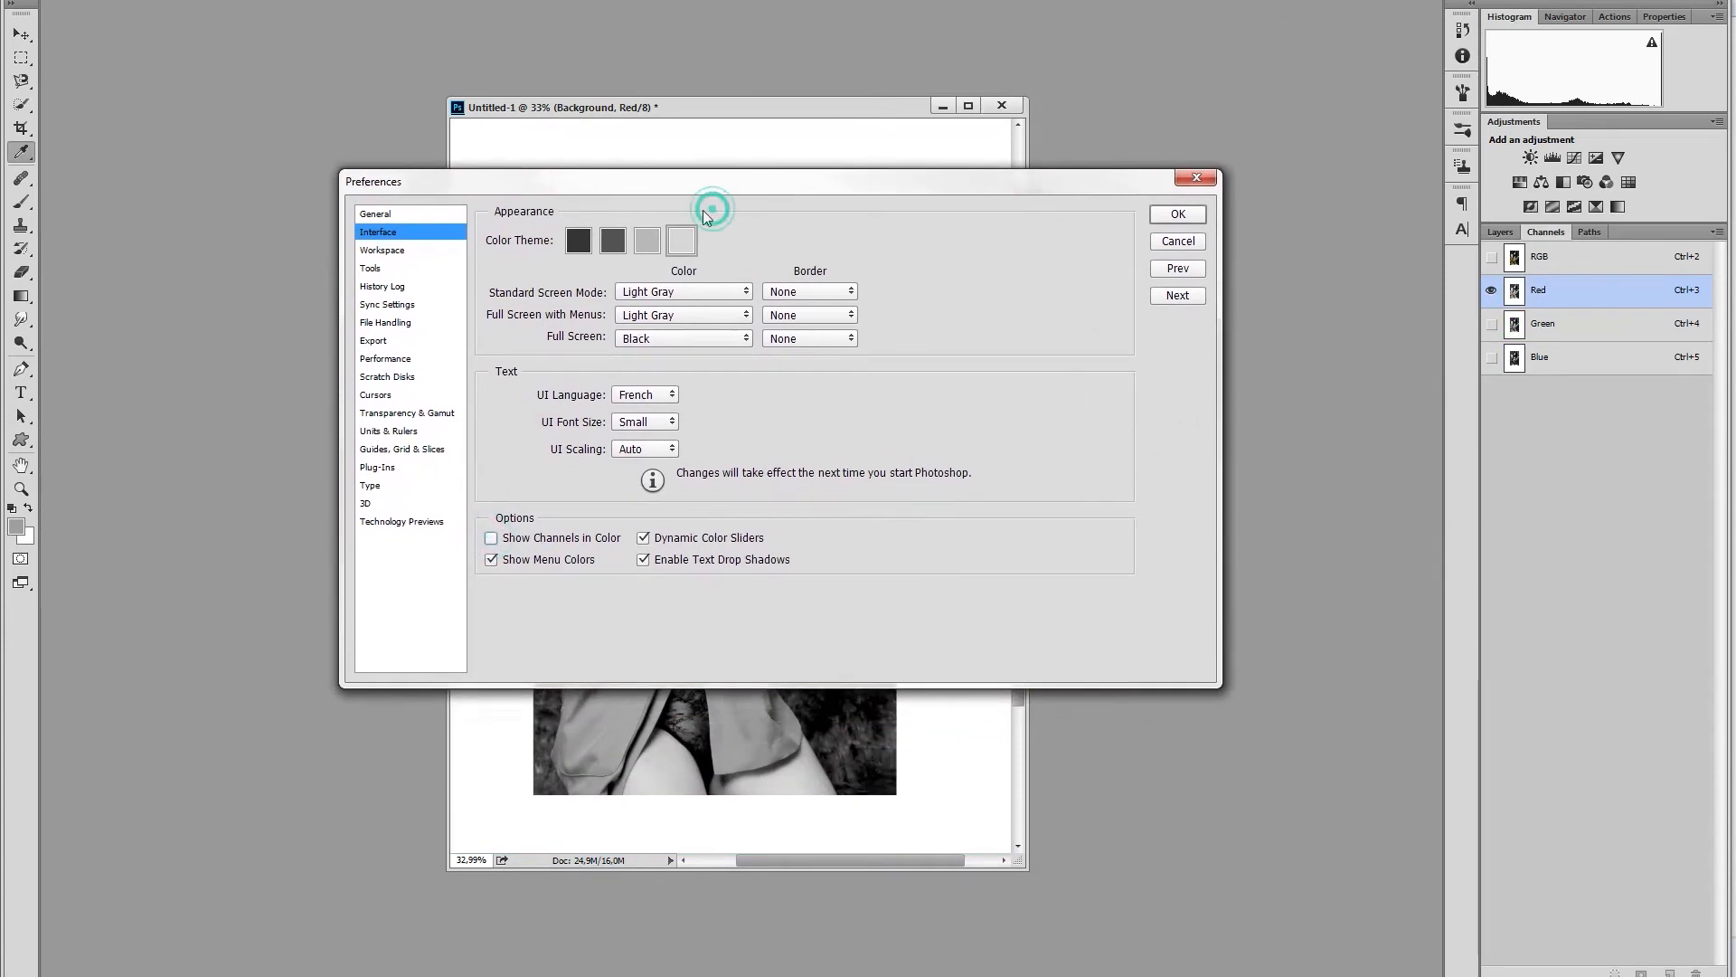
- Open the Workspace preferences and examine the panel and document window options
click(384, 251)
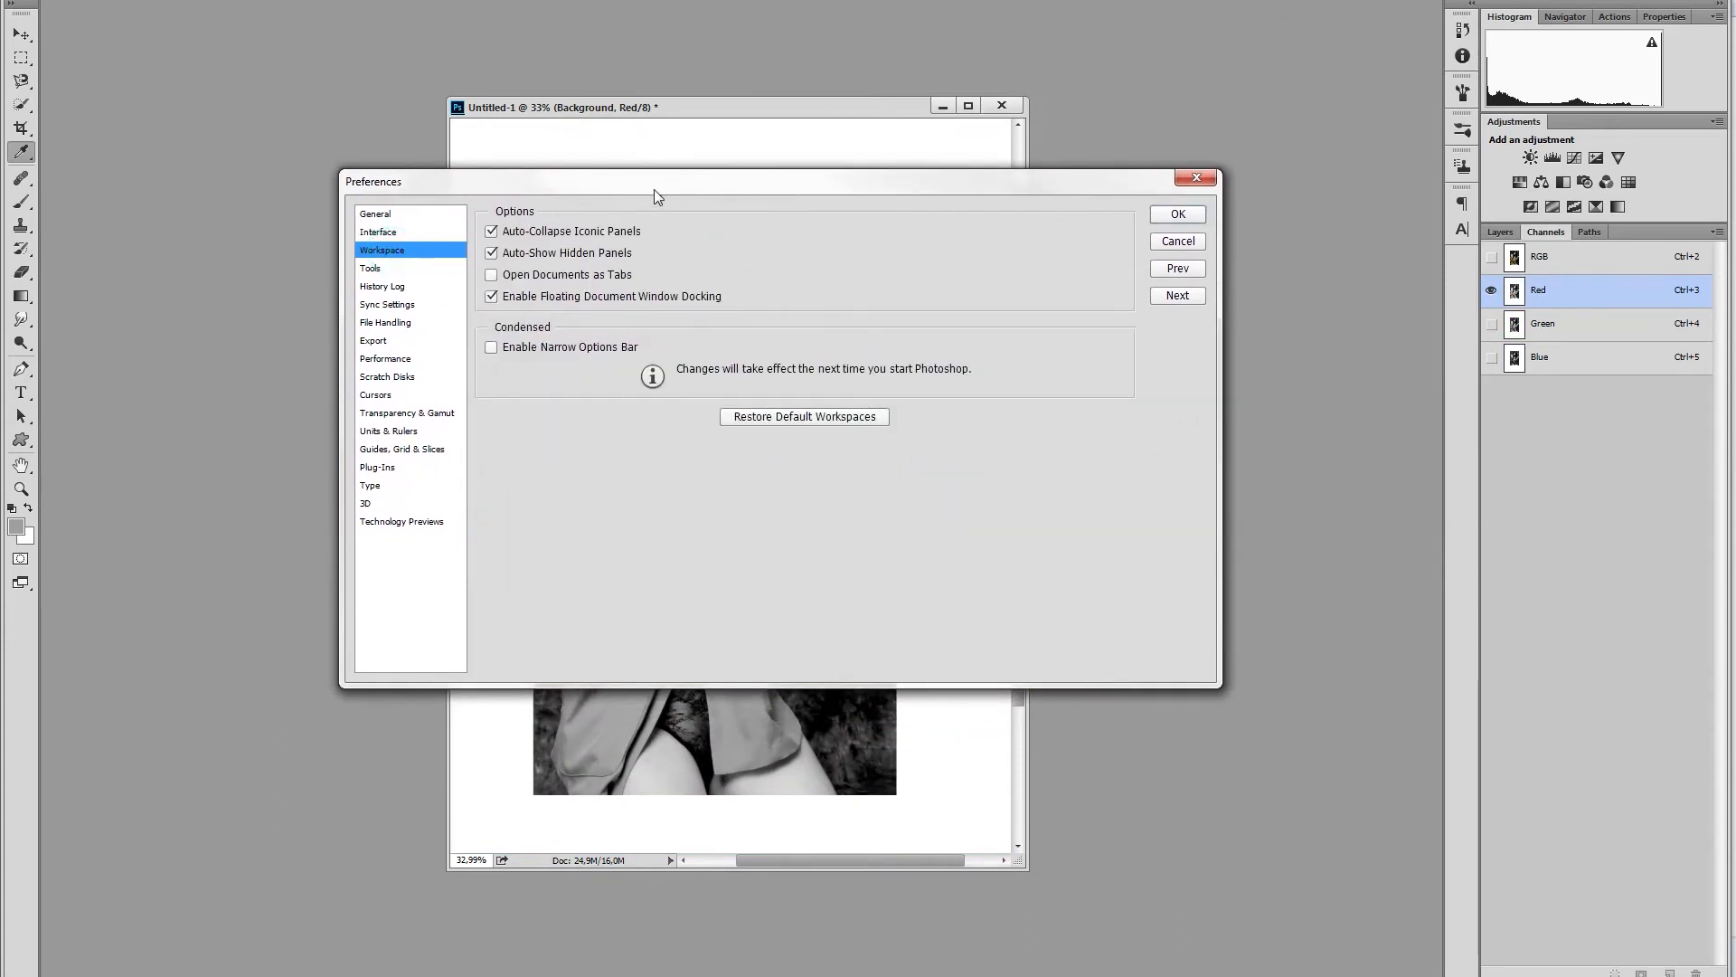
drag(653, 189, 628, 219)
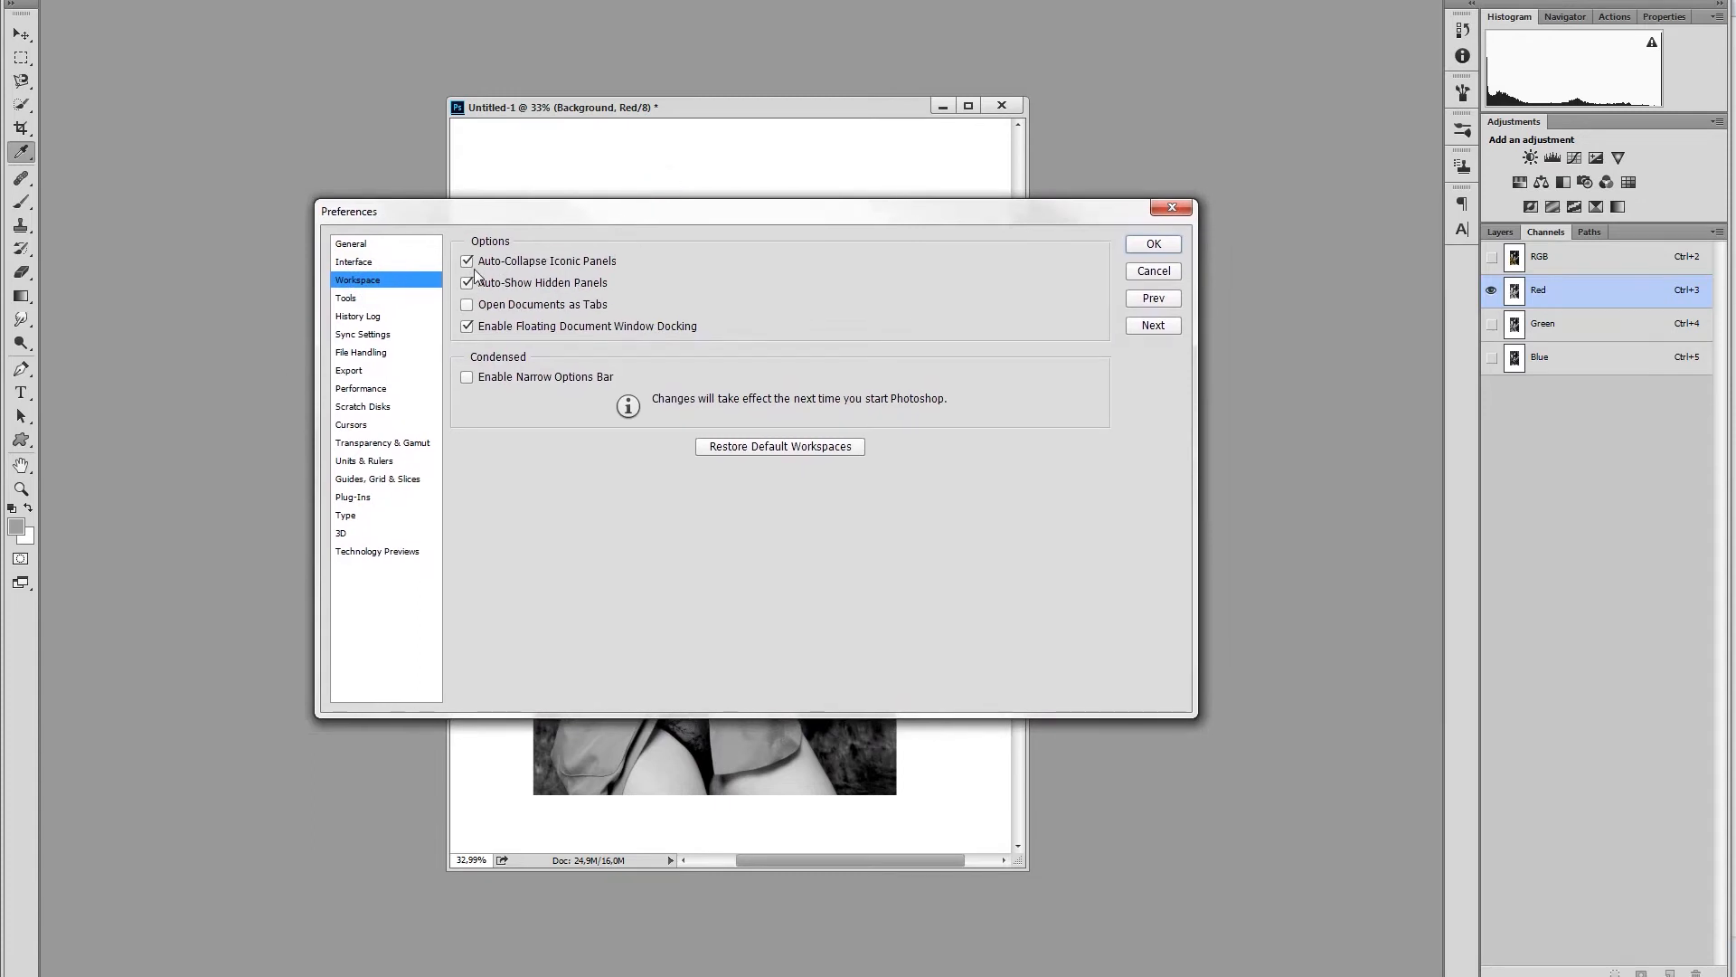
drag(639, 216, 636, 224)
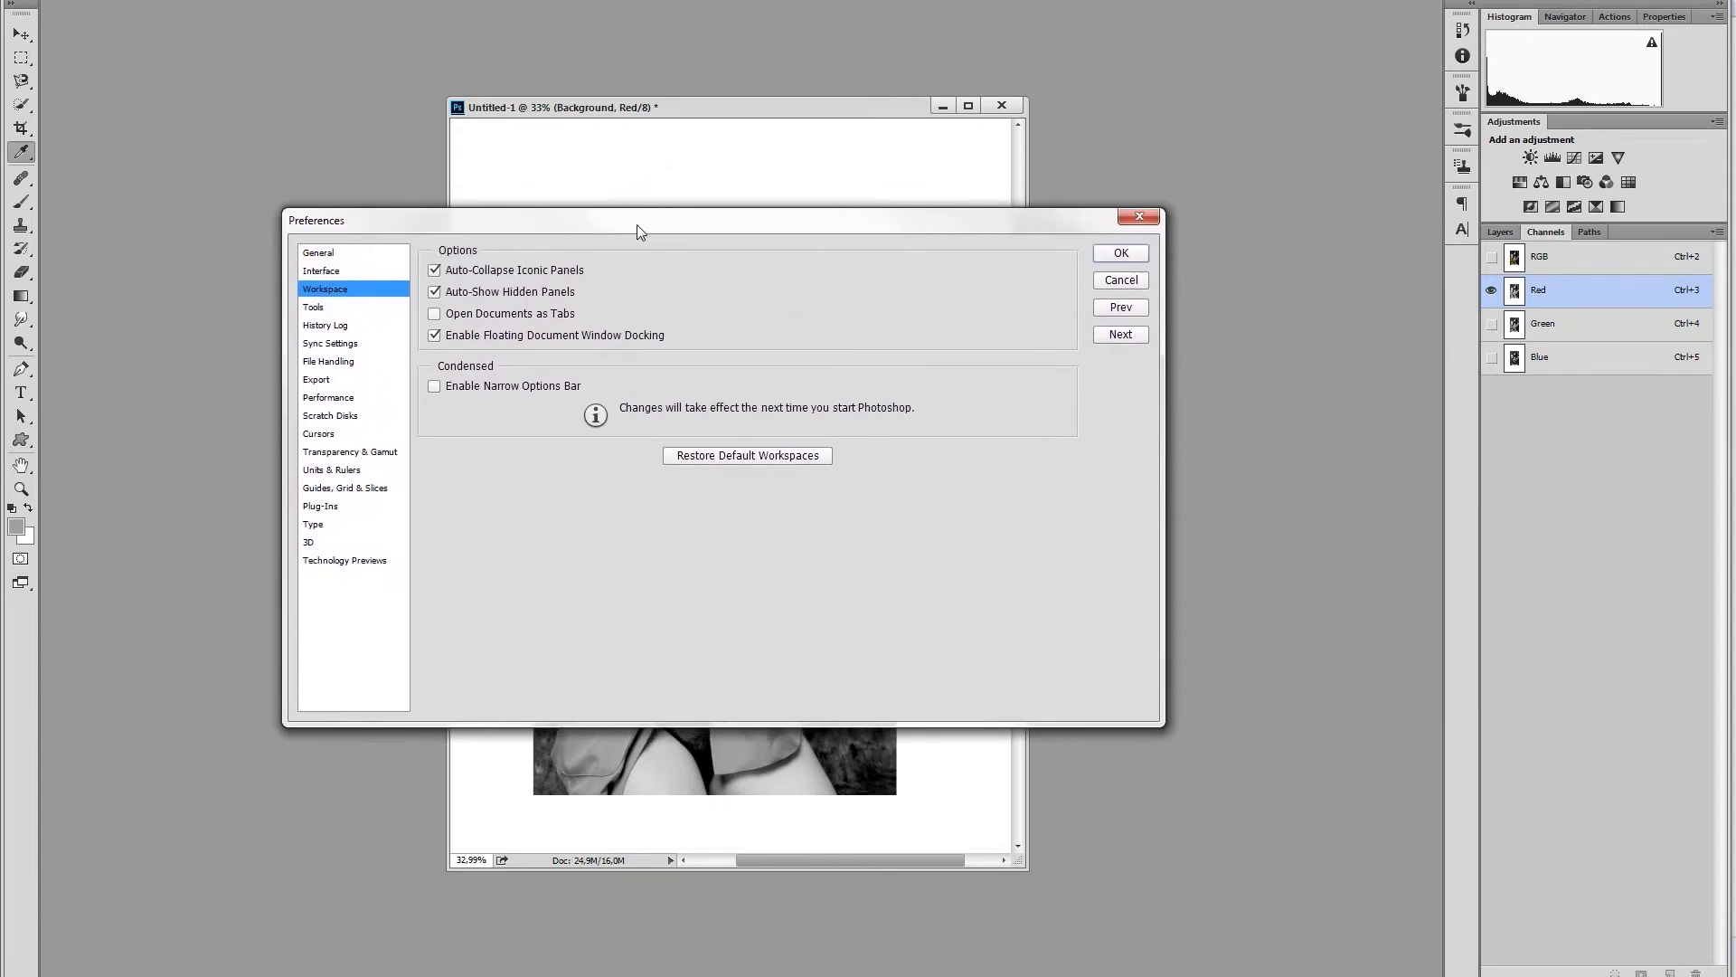
- Accept the preferences, open the Brush panel, and paint two dabs above the photo to test the panel's automatic collapsing
click(1119, 254)
key(b)
click(1462, 93)
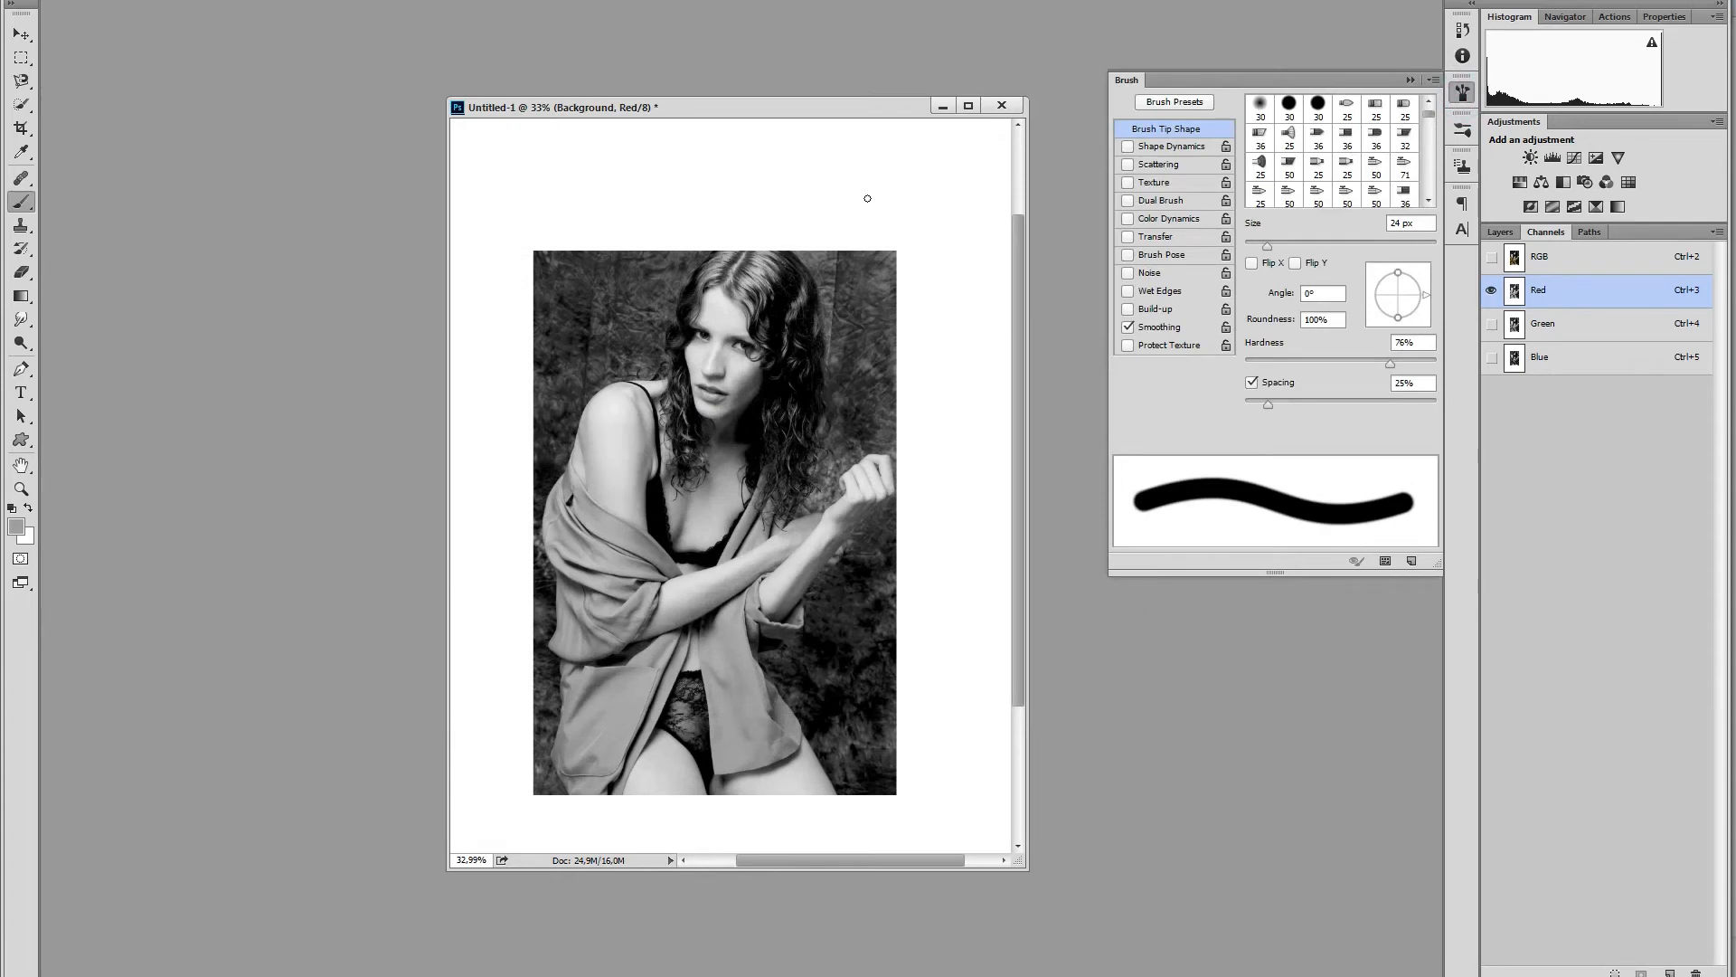
click(859, 202)
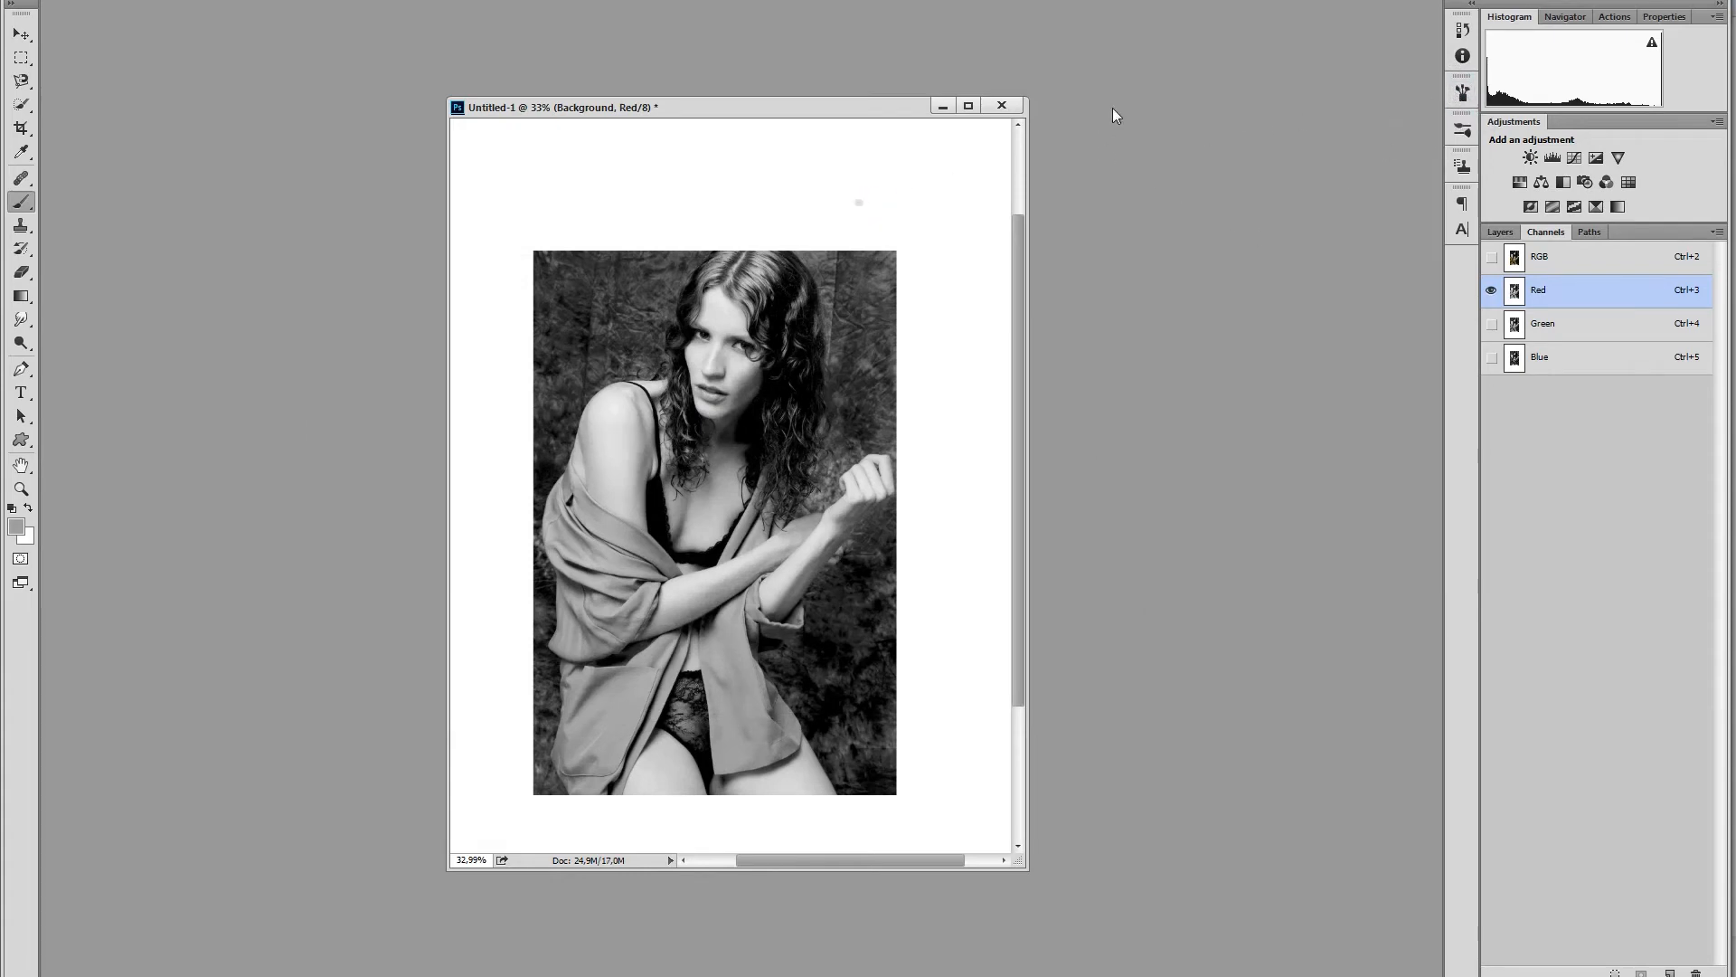
click(938, 195)
- Disable Auto-Collapse Iconic Panels in the Workspace preferences and apply the change
key(ctrl+k)
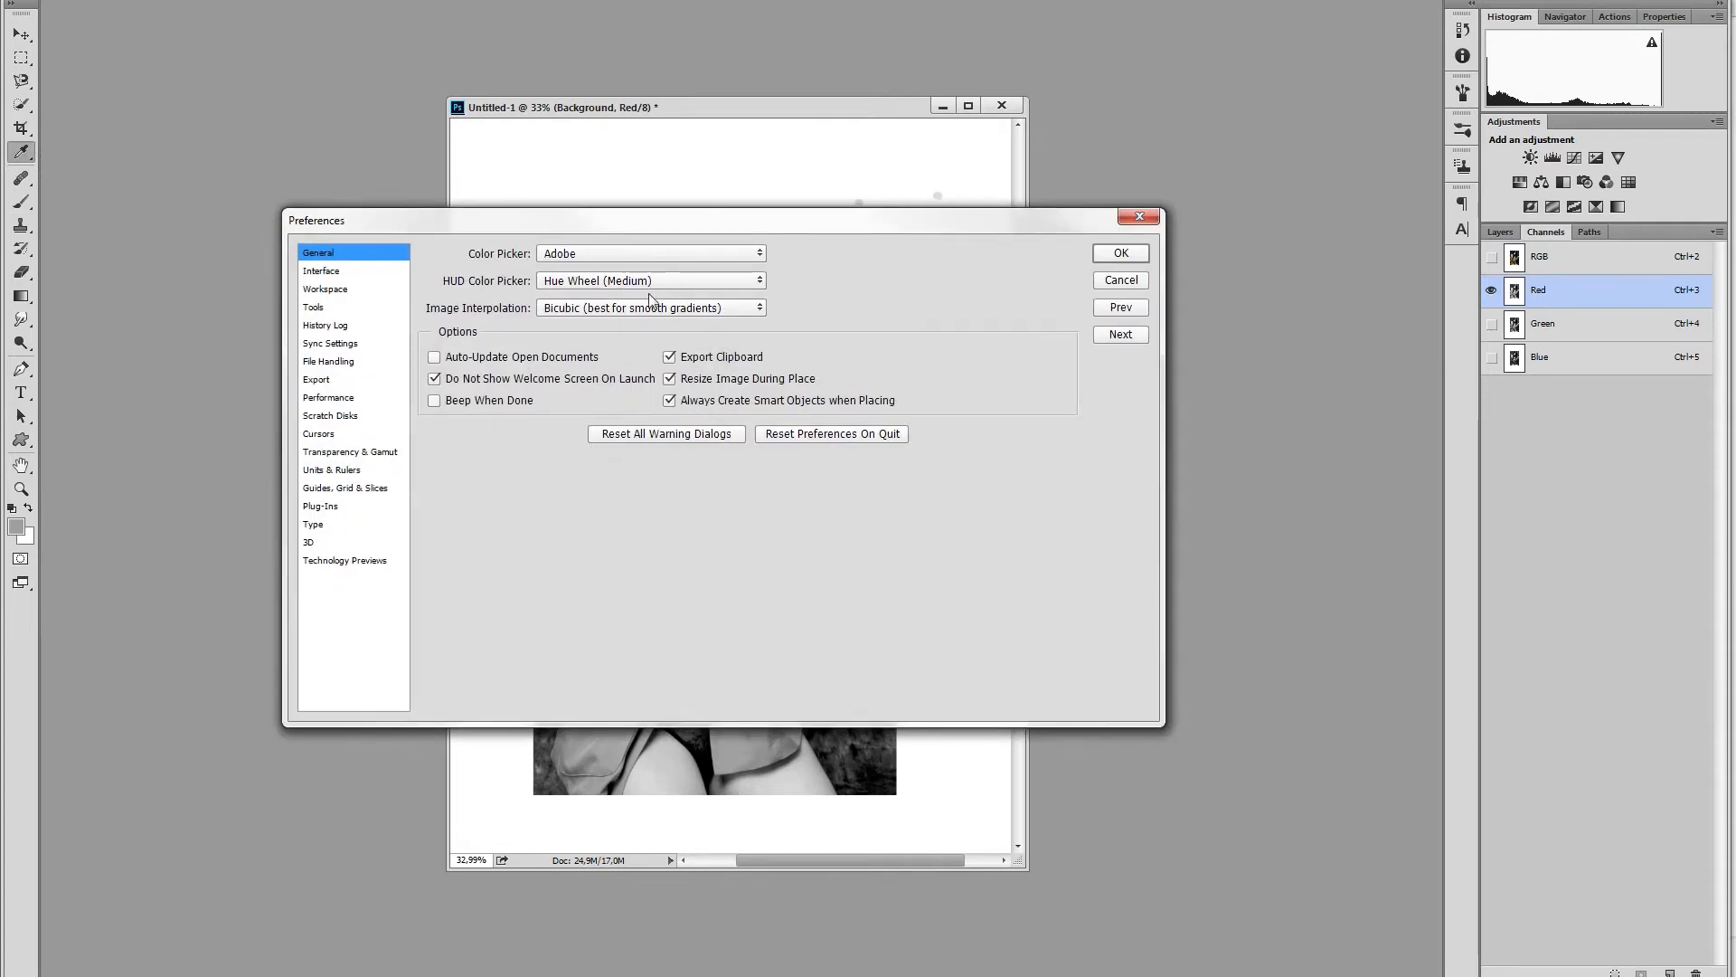
click(327, 291)
click(434, 270)
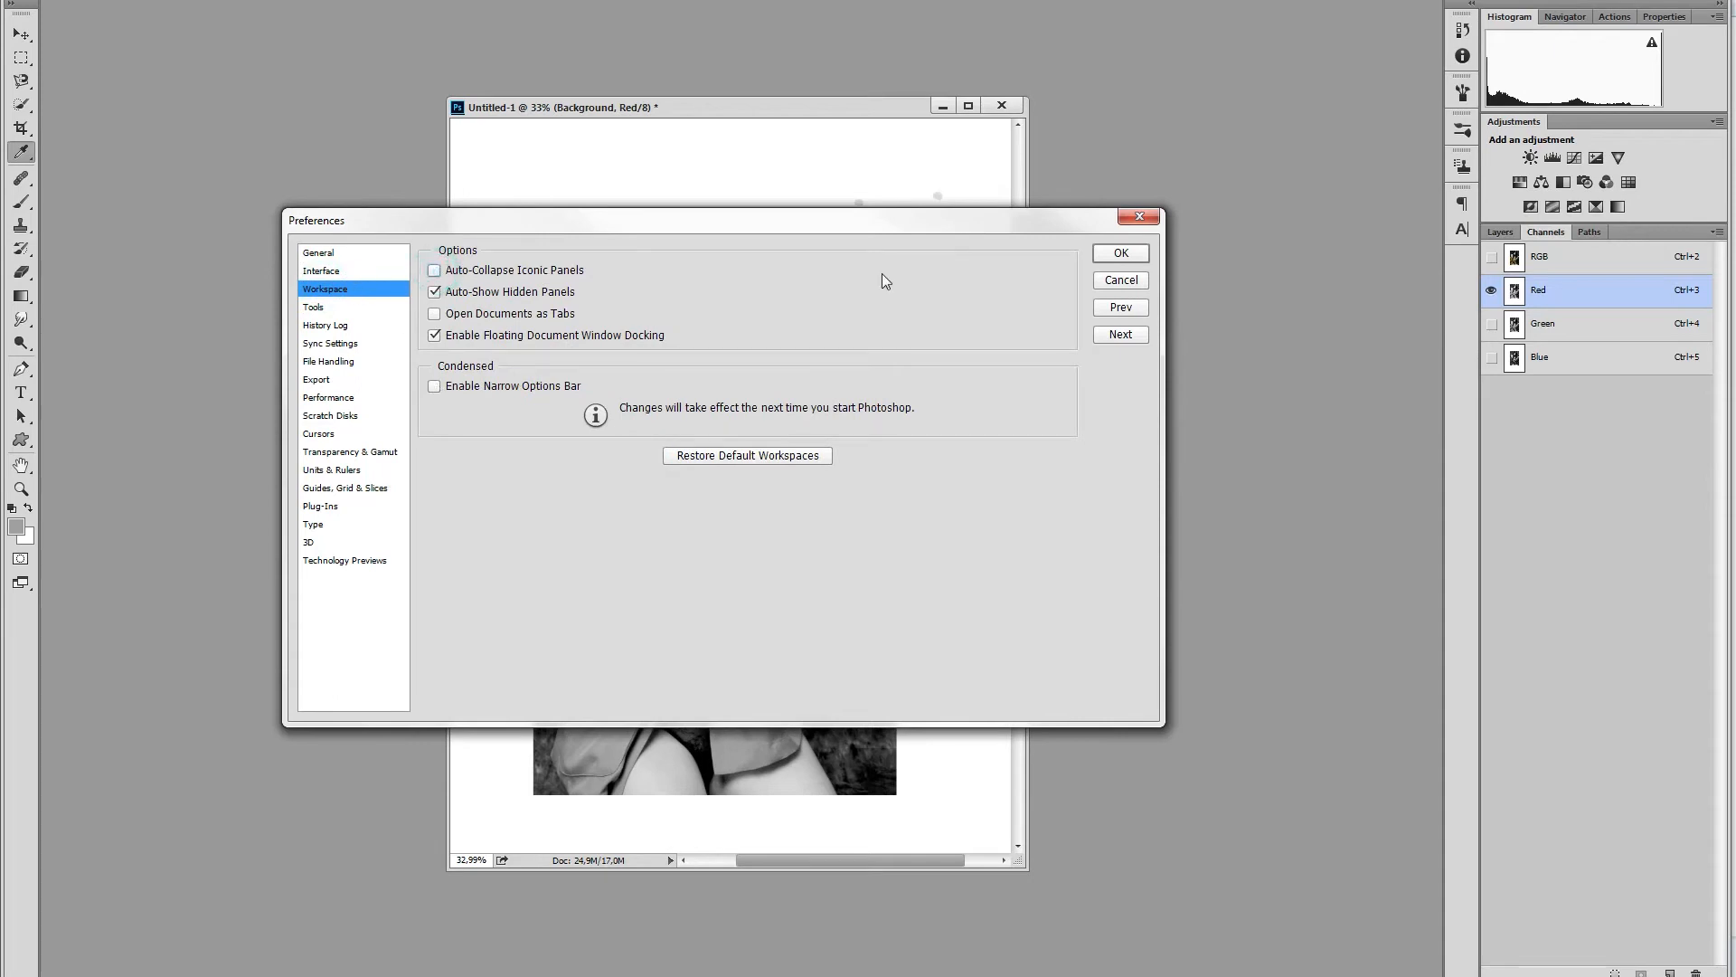
click(1121, 255)
- Paint freehand brush strokes around the photo with the Brush panel open, switch to full screen mode, and collapse the panel
key(b)
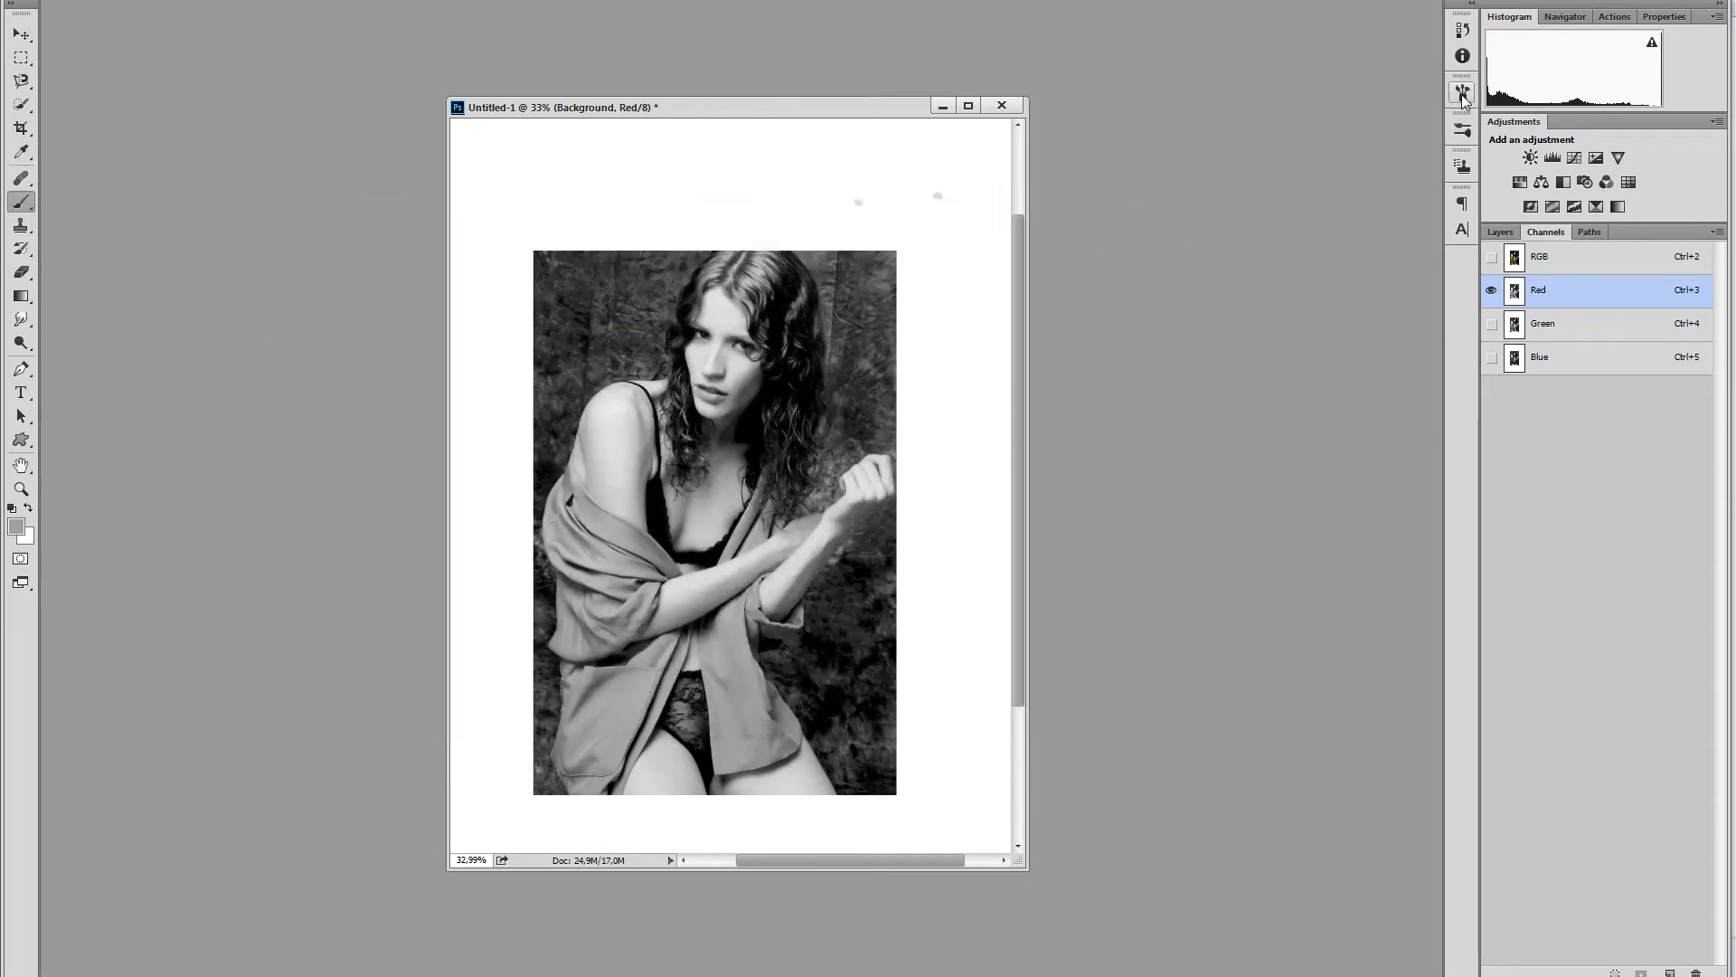
key(F5)
mouse_move(885, 195)
mouse_down()
mouse_move(683, 188)
mouse_move(840, 202)
mouse_move(982, 265)
mouse_move(963, 371)
mouse_up()
key(f)
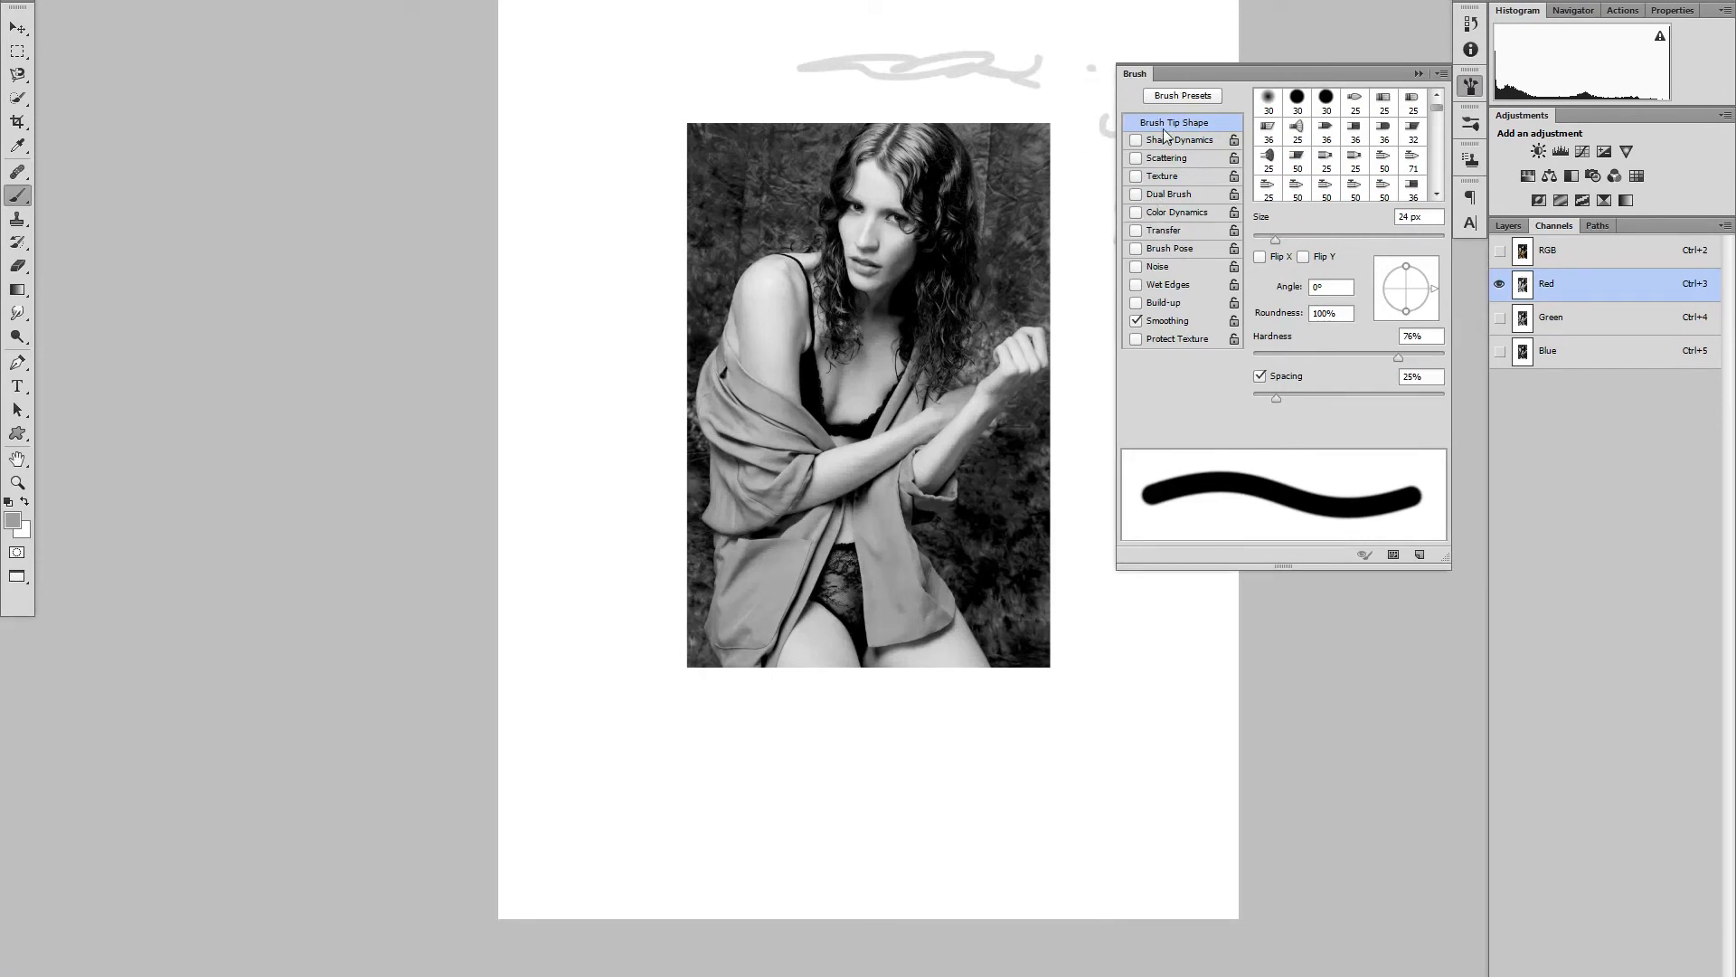
click(1471, 85)
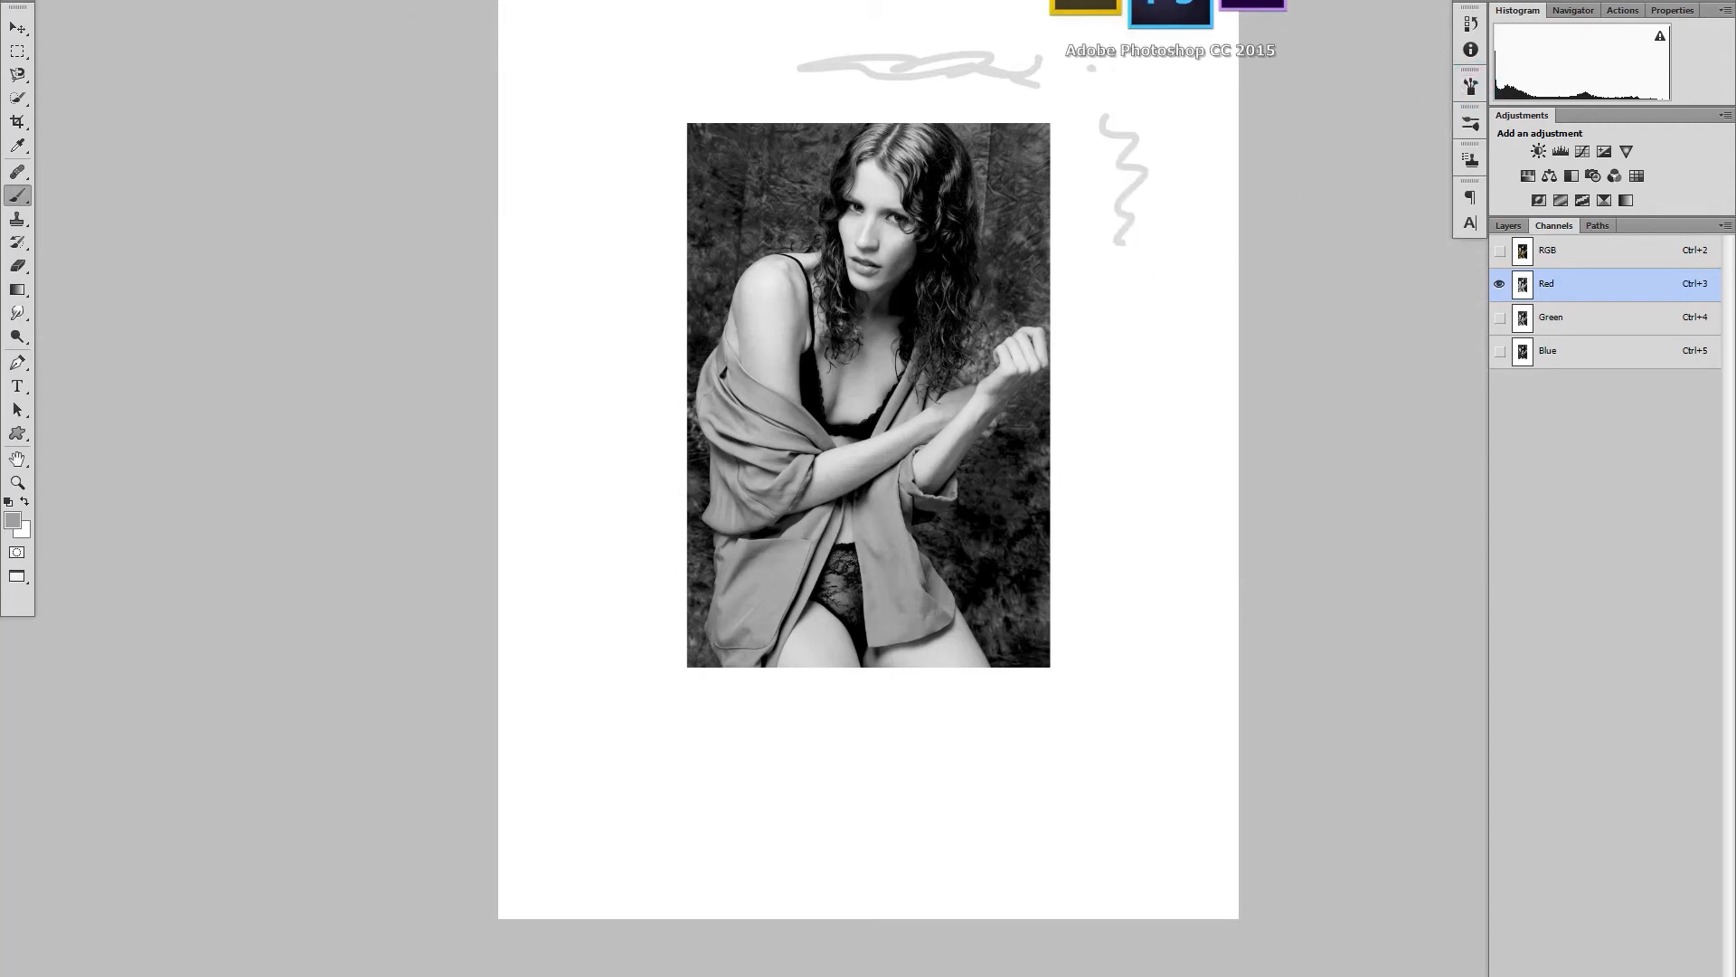
- Enable Auto-Collapse Iconic Panels in the Workspace preferences
key(ctrl+k)
click(325, 289)
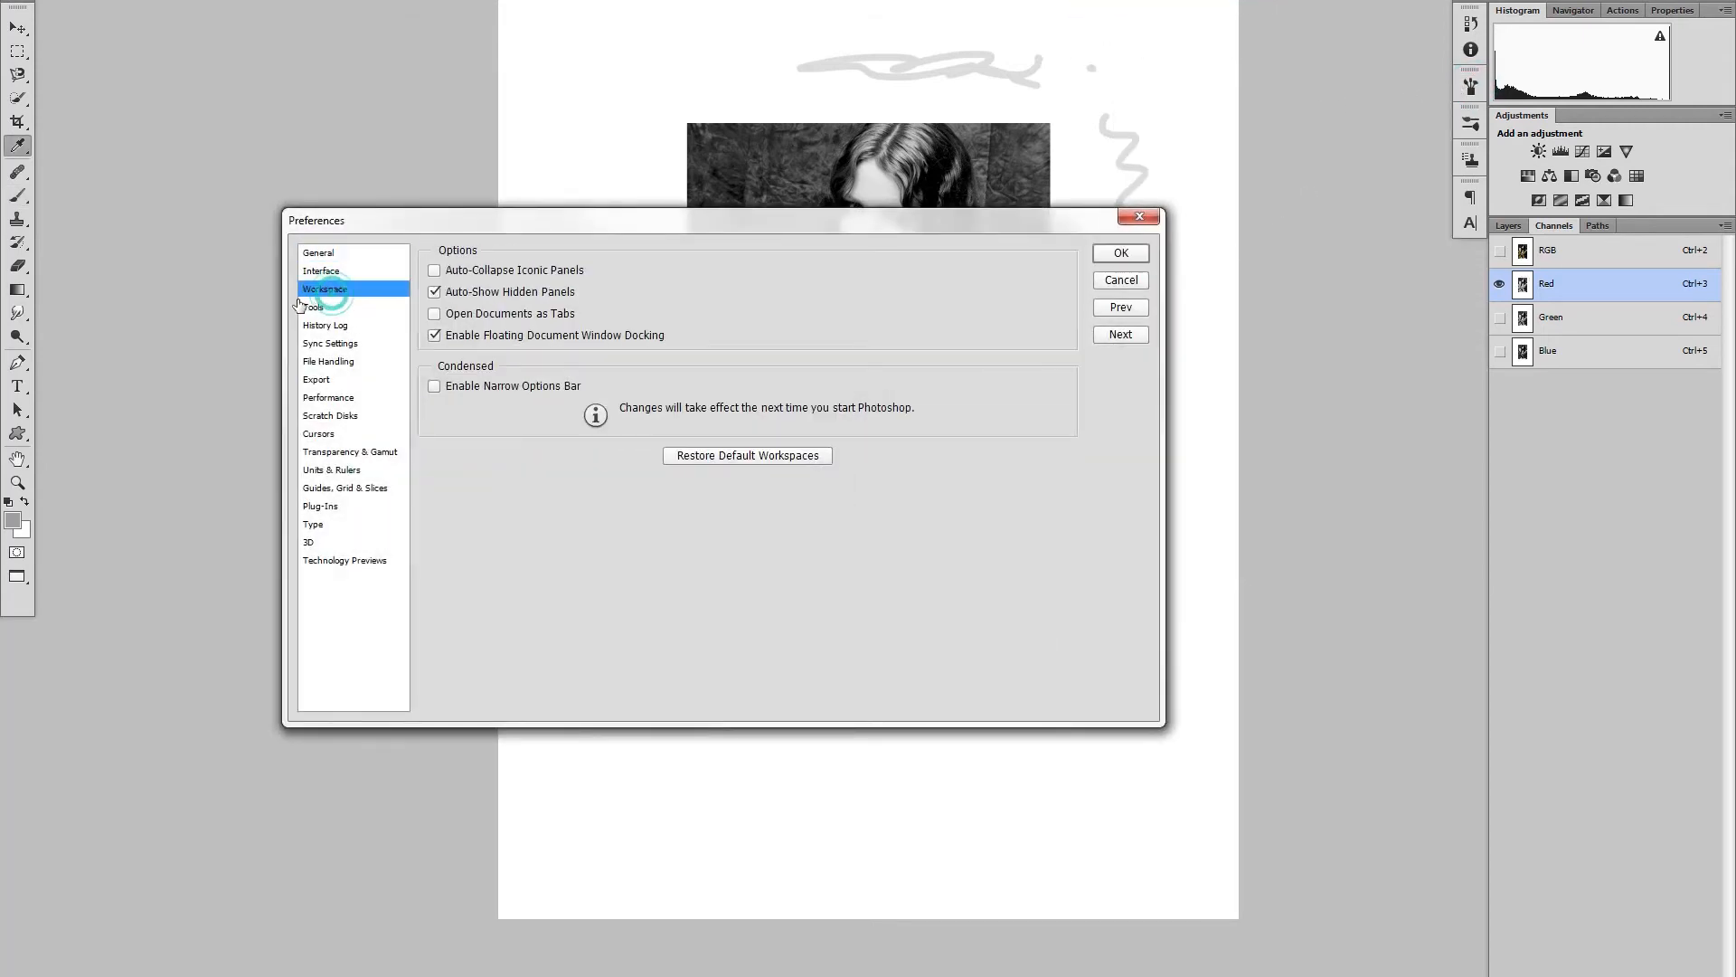
click(434, 271)
drag(592, 221, 636, 361)
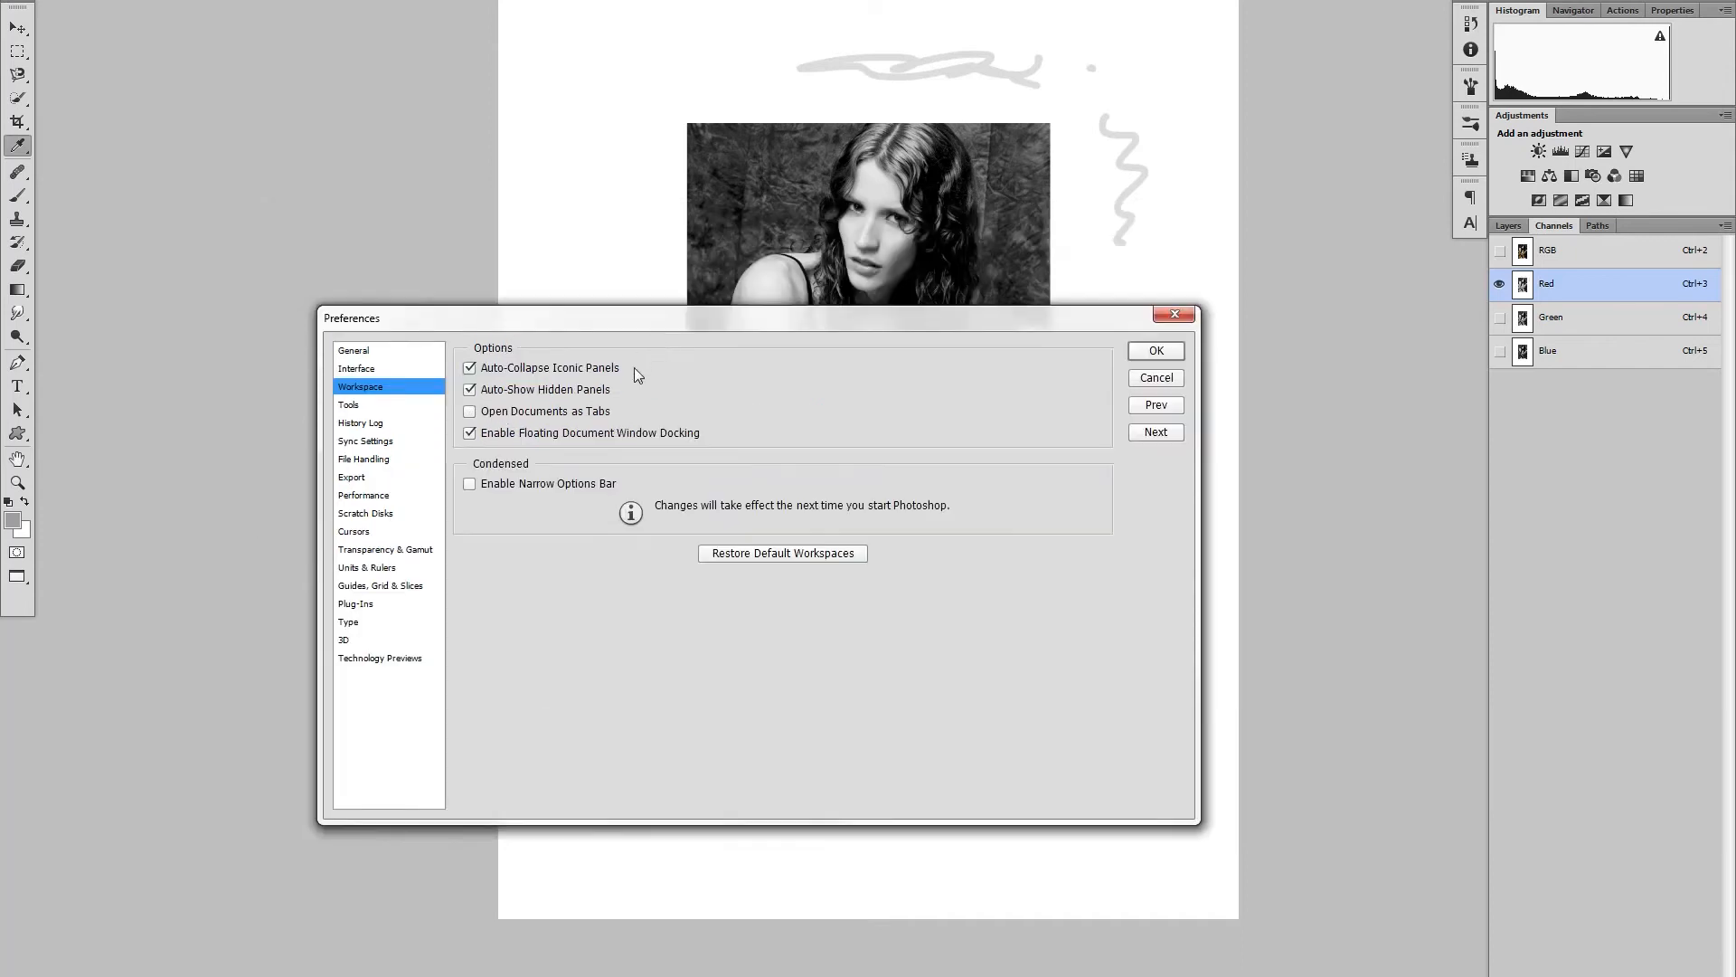
- Examine the Tools, History Log, Sync Settings, File Handling, Export and Performance preferences in turn
click(351, 406)
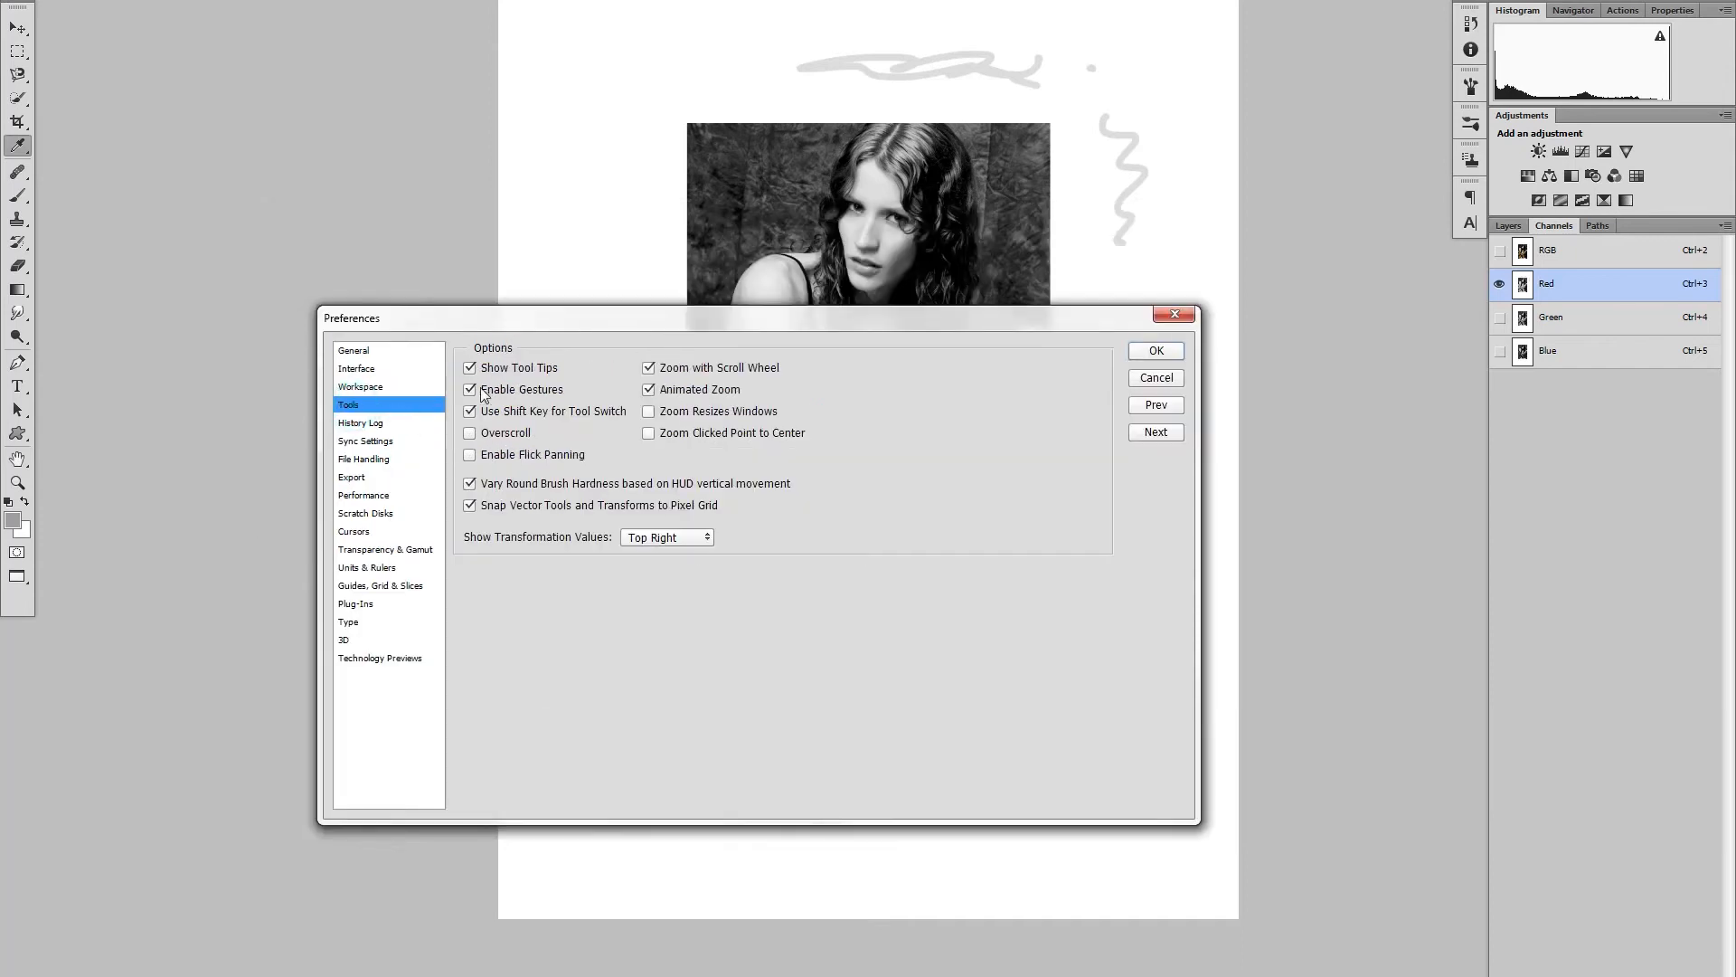
drag(611, 326, 613, 299)
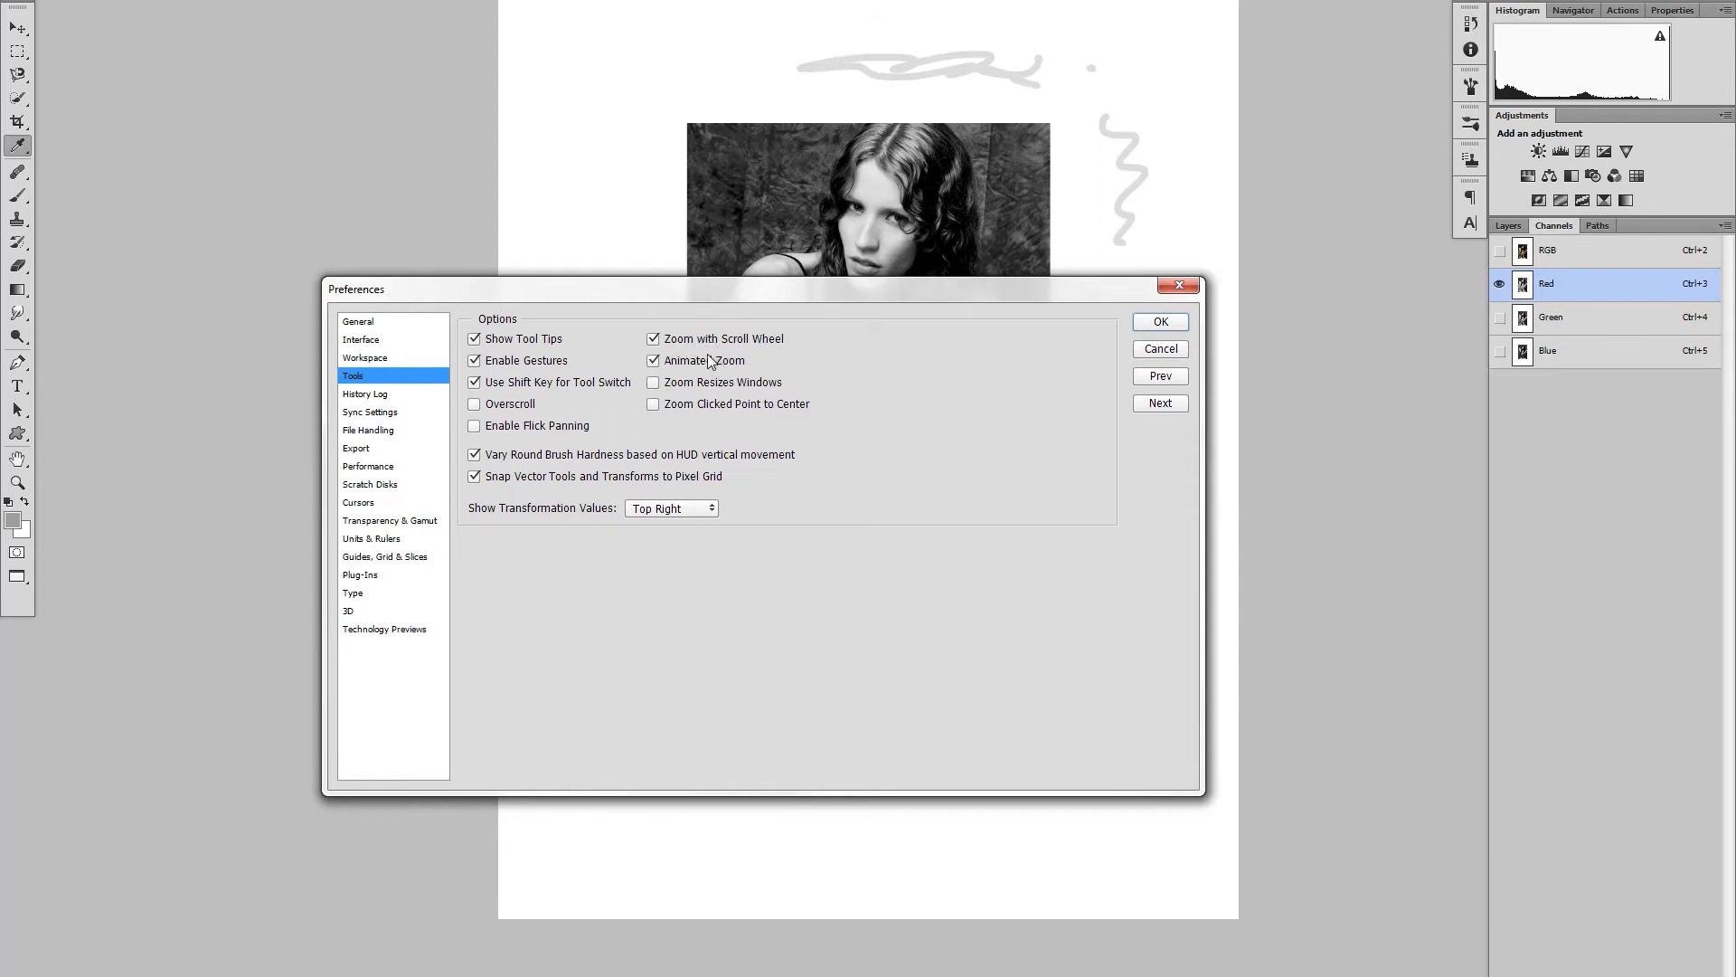
click(441, 395)
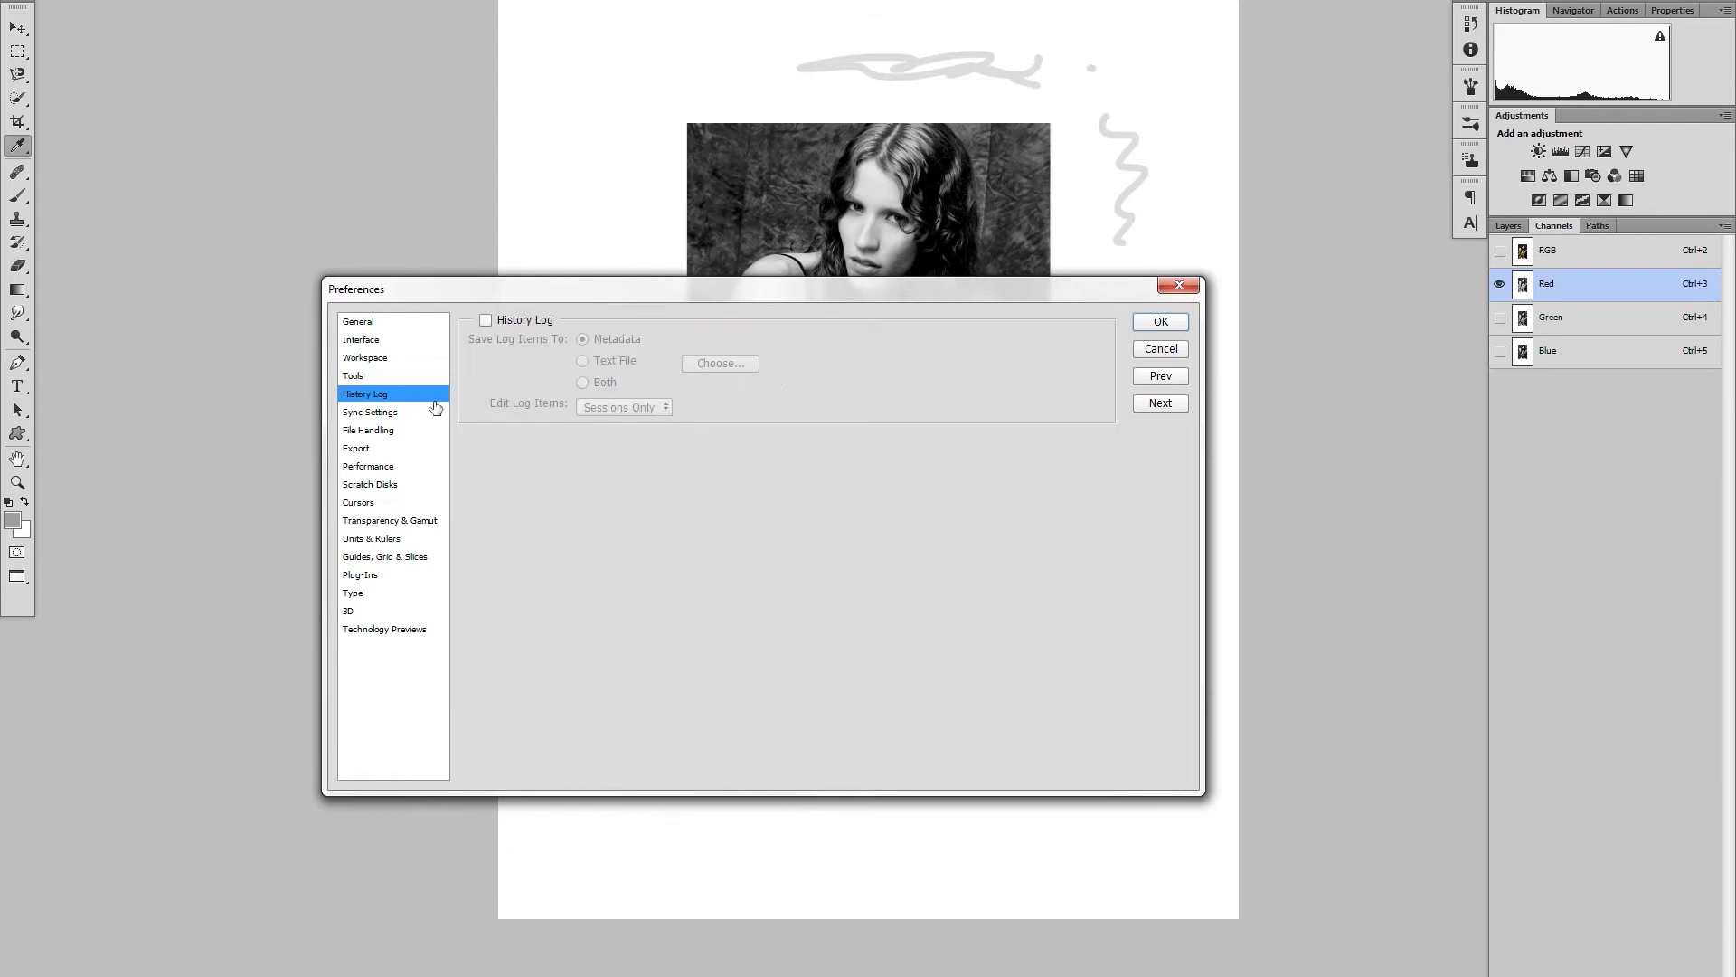
click(381, 413)
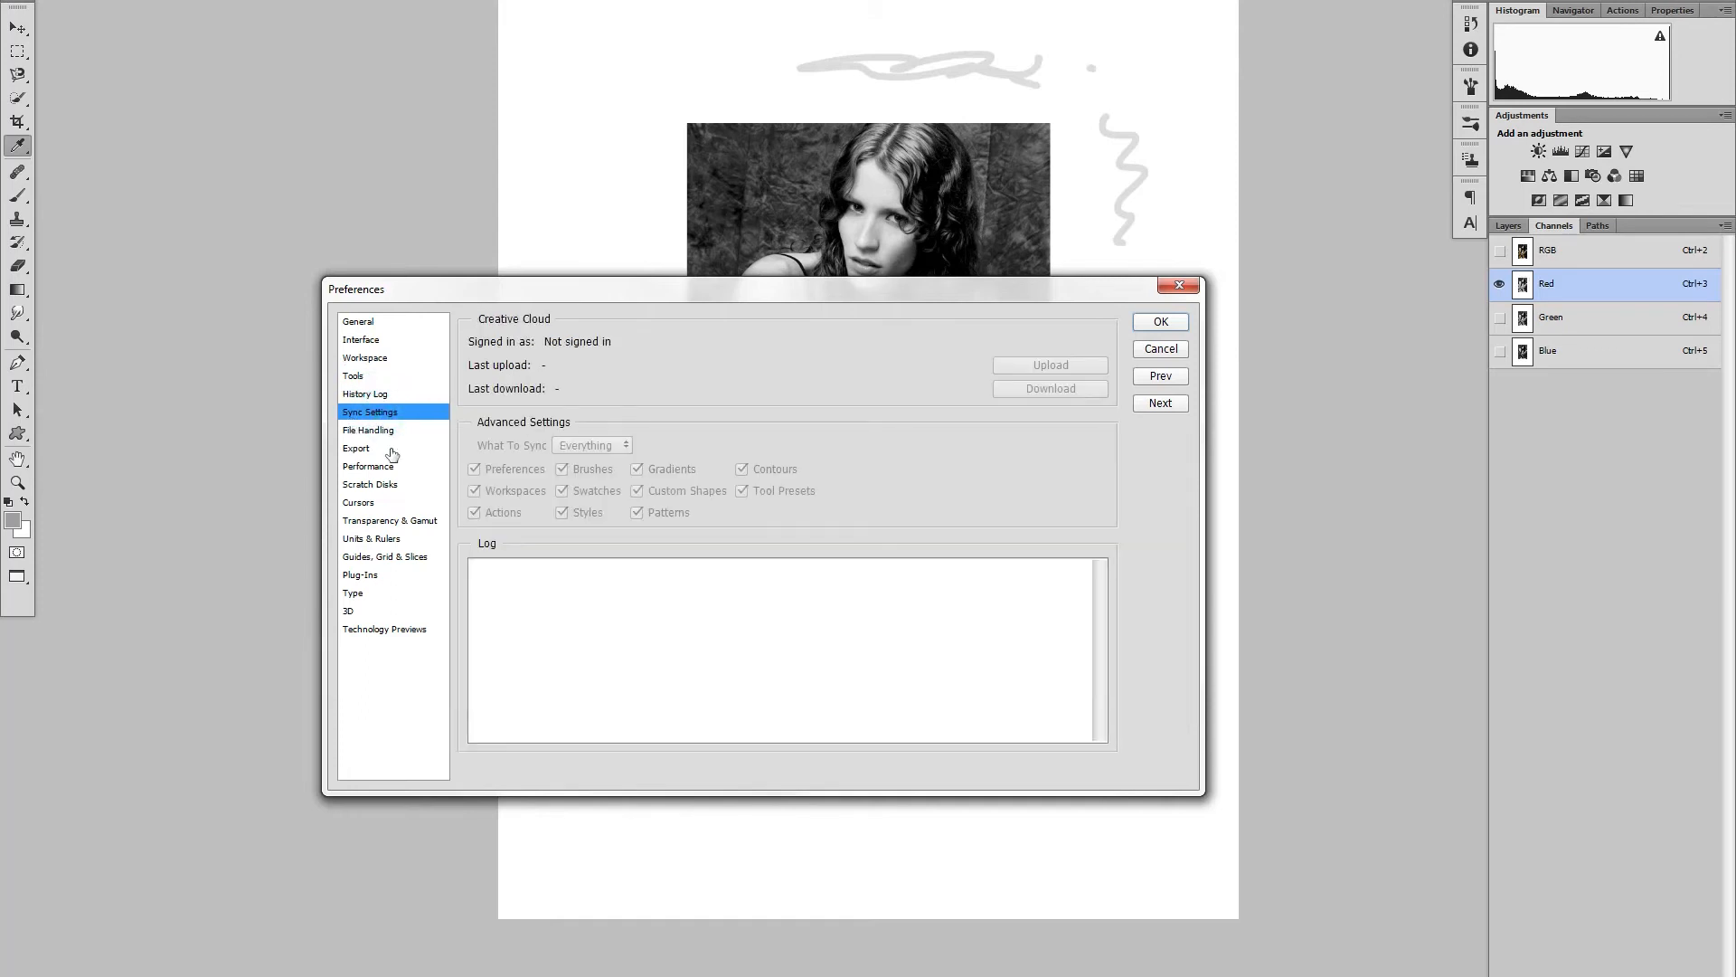
click(361, 431)
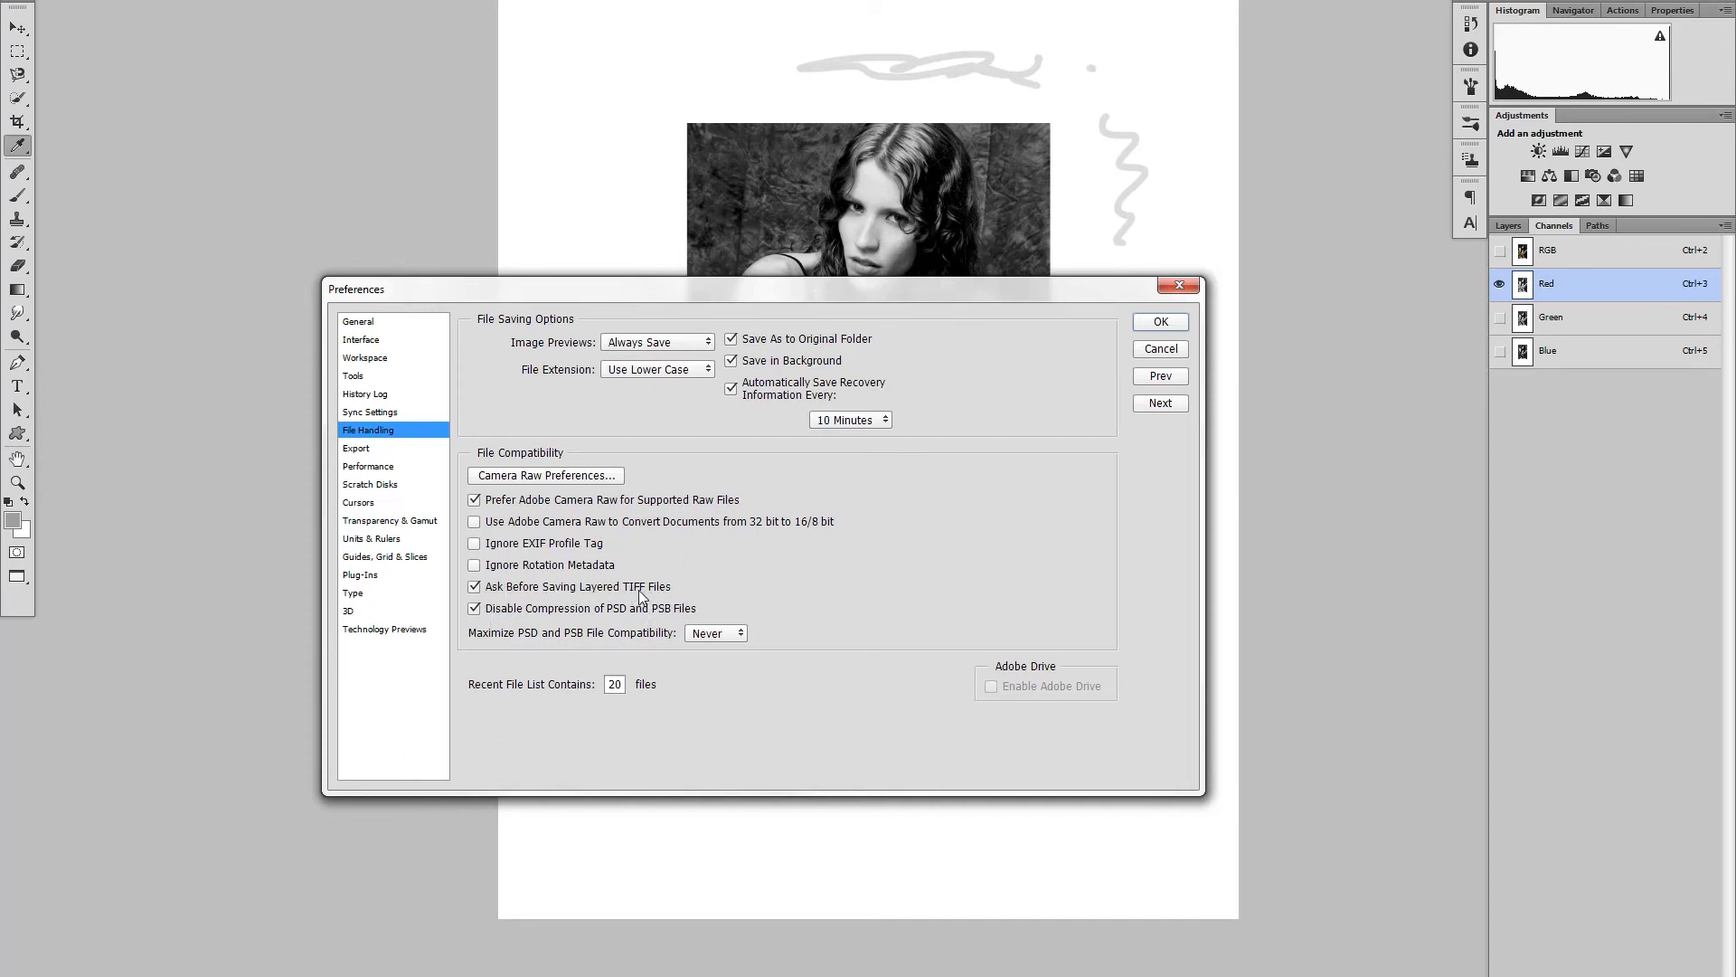
click(355, 451)
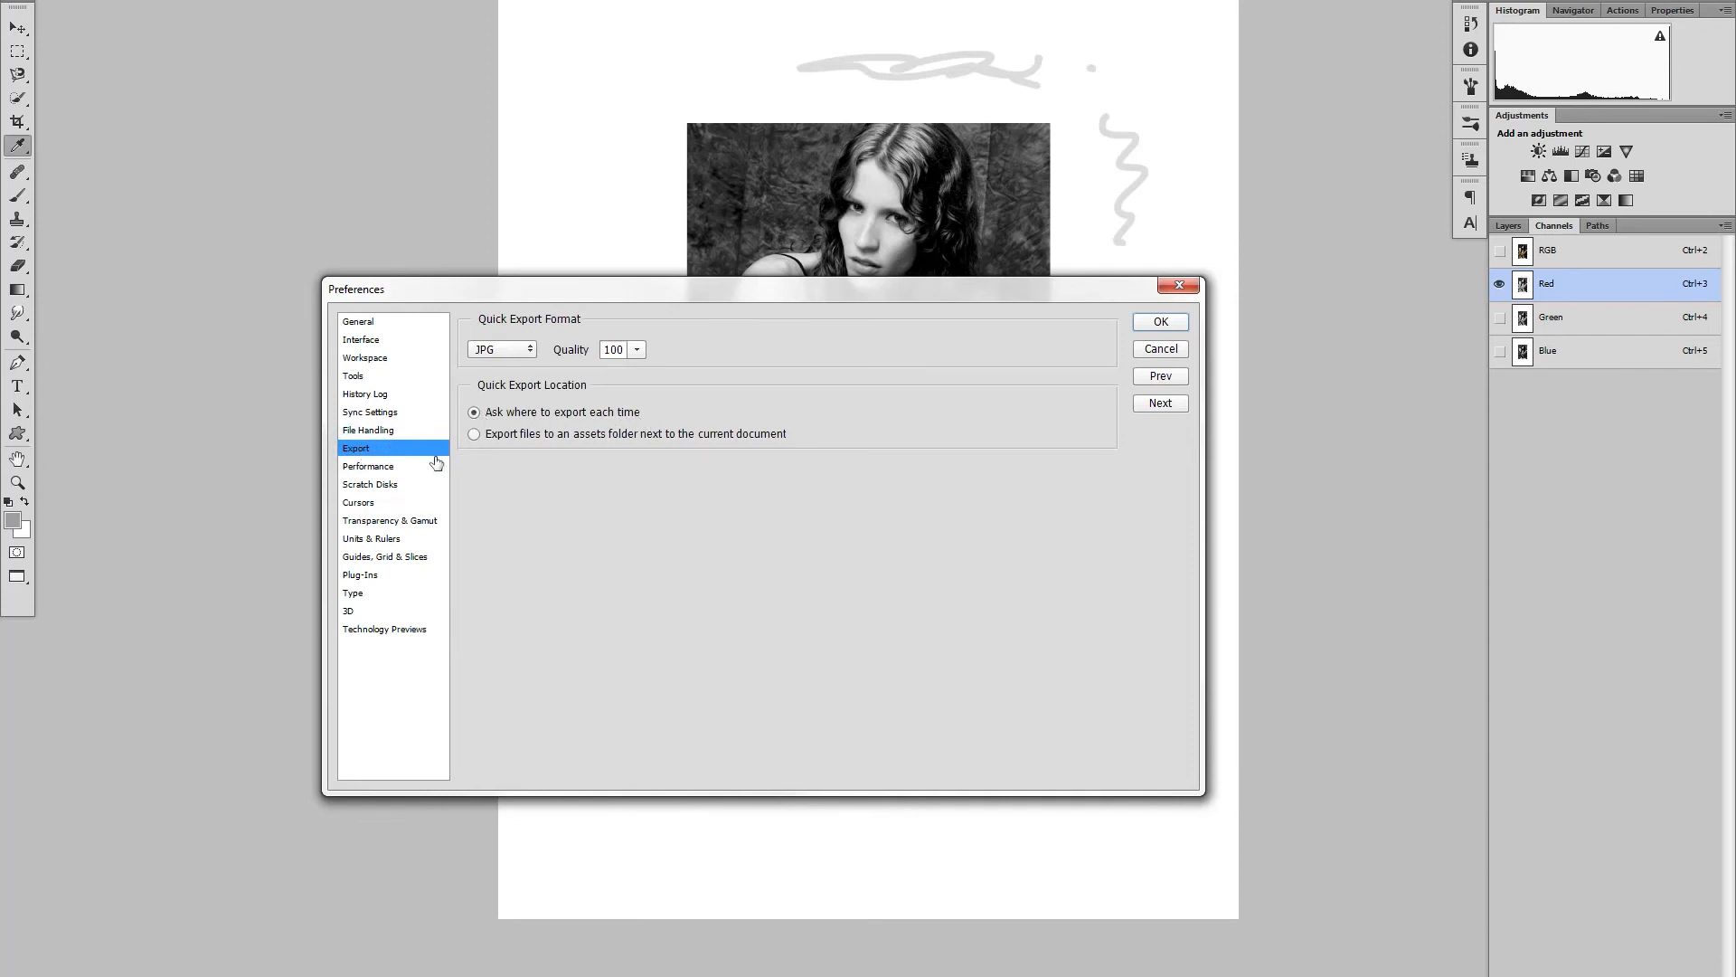
click(375, 468)
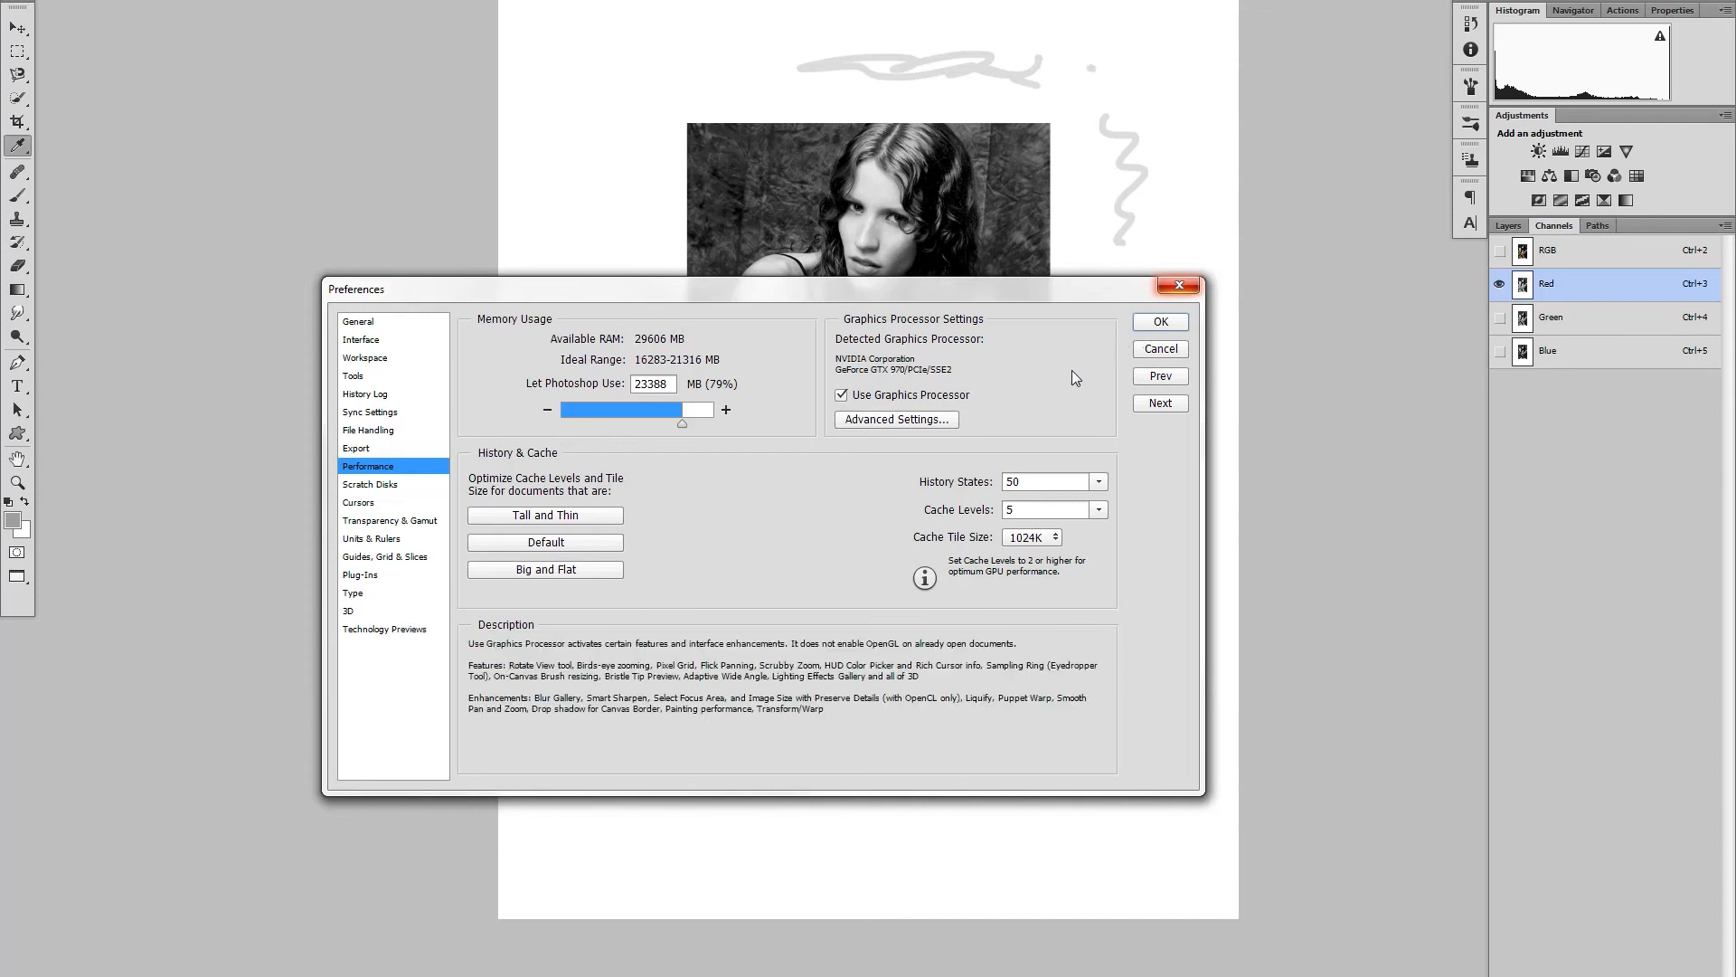
- Accept the preferences and review the recorded history states from the beginning in an enlarged History panel
click(1160, 321)
key(b)
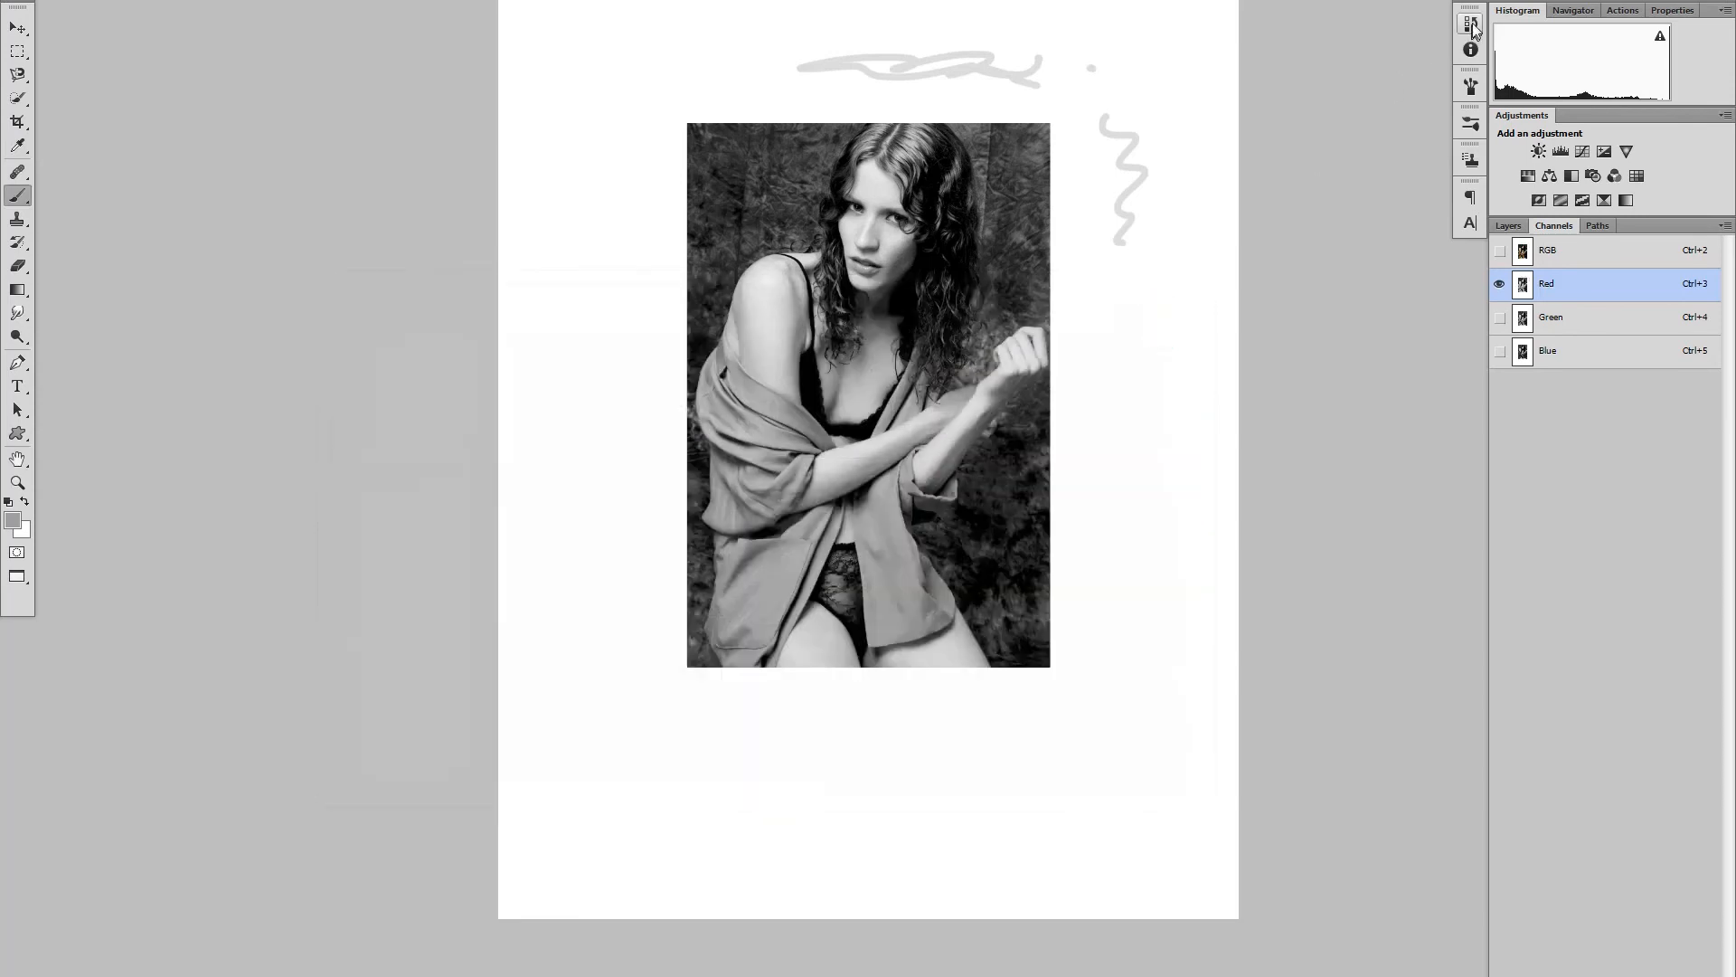
click(1470, 23)
scroll(1356, 181, up, 6)
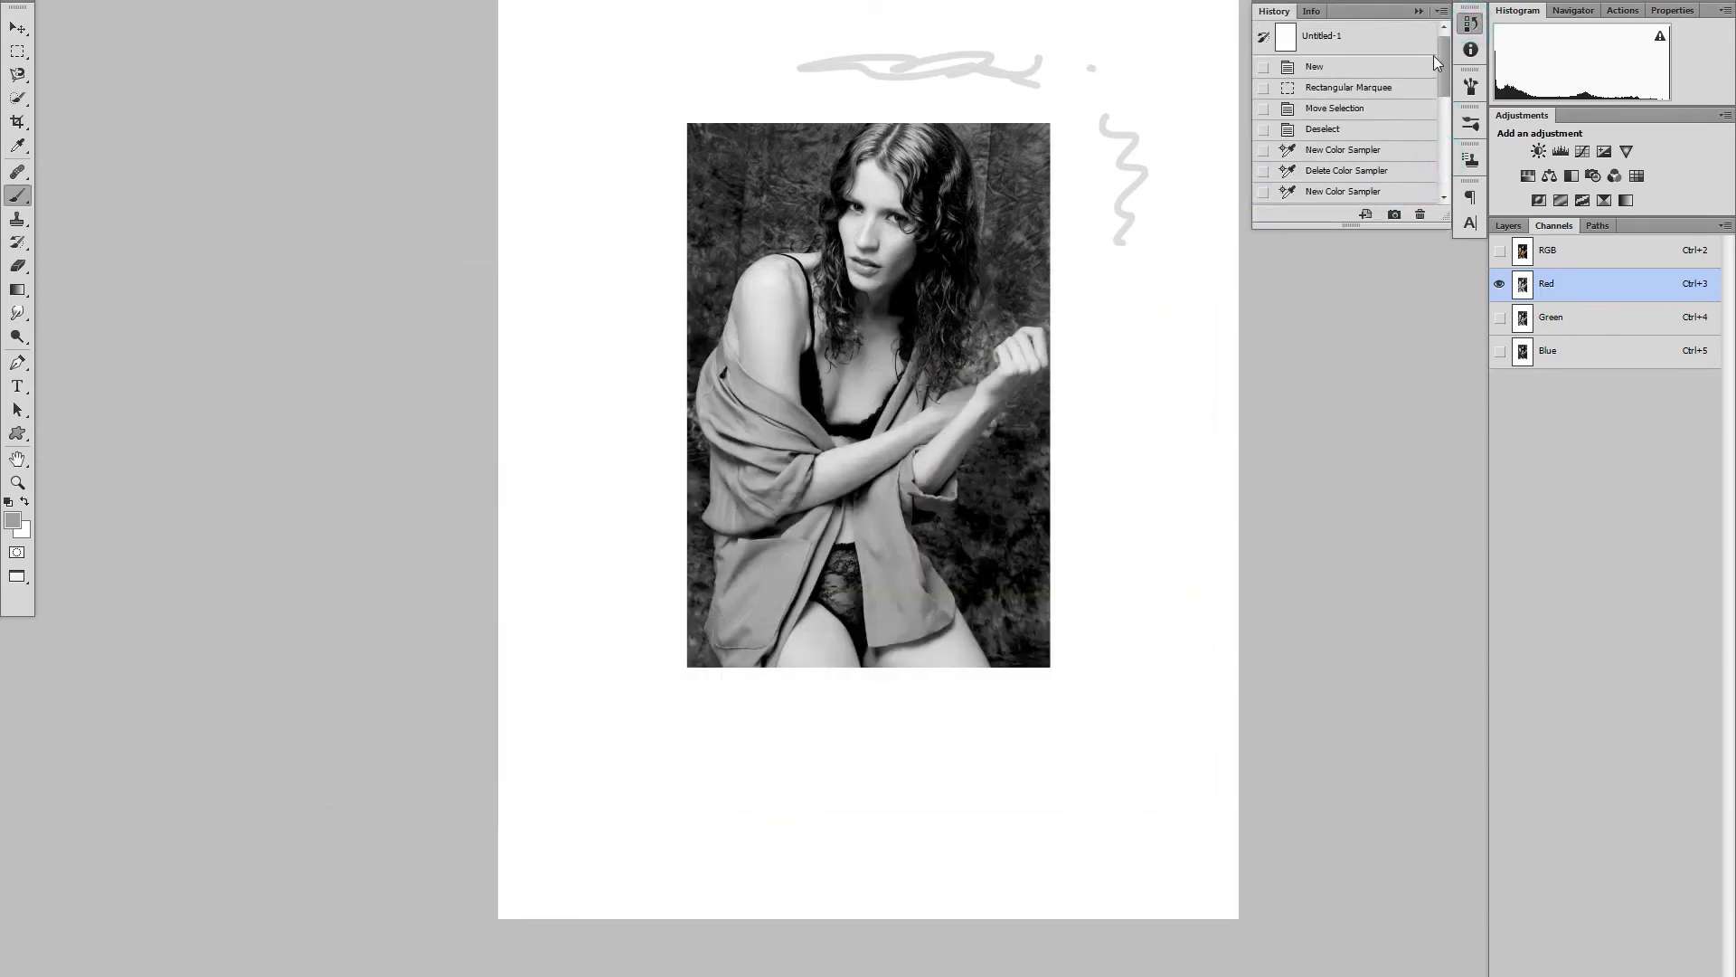
drag(1335, 233, 1349, 506)
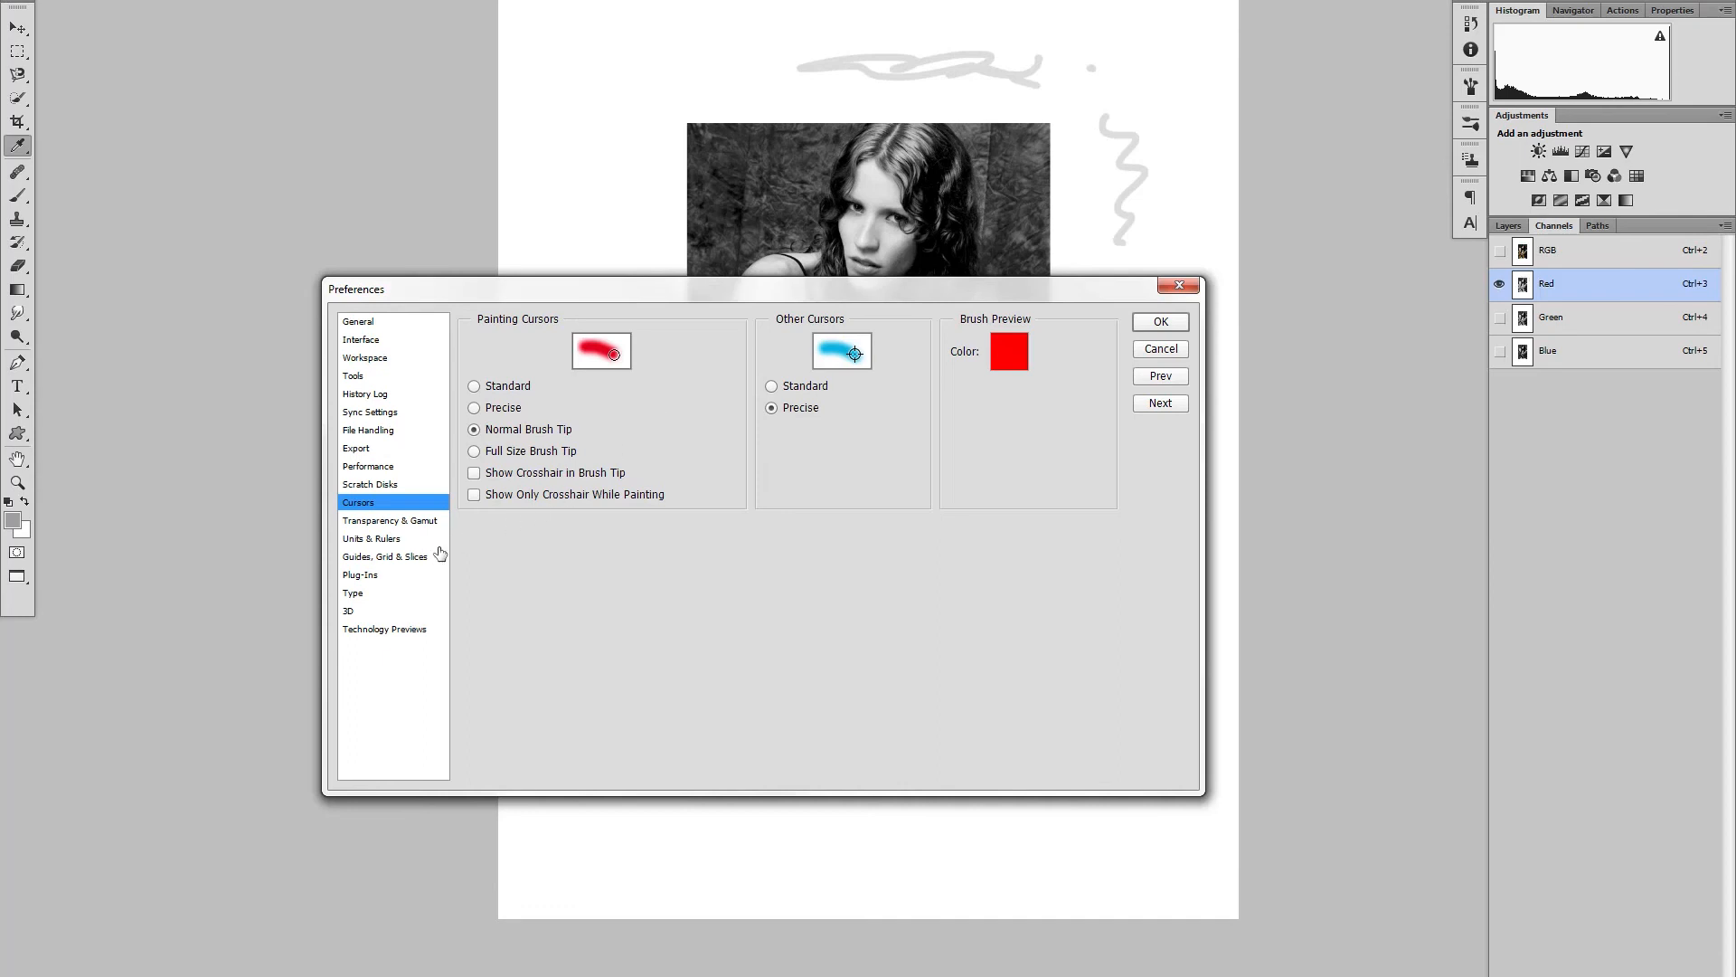
- Examine the Transparency & Gamut, Units & Rulers and 3D preferences, return to the General page, and accept the preferences
click(399, 523)
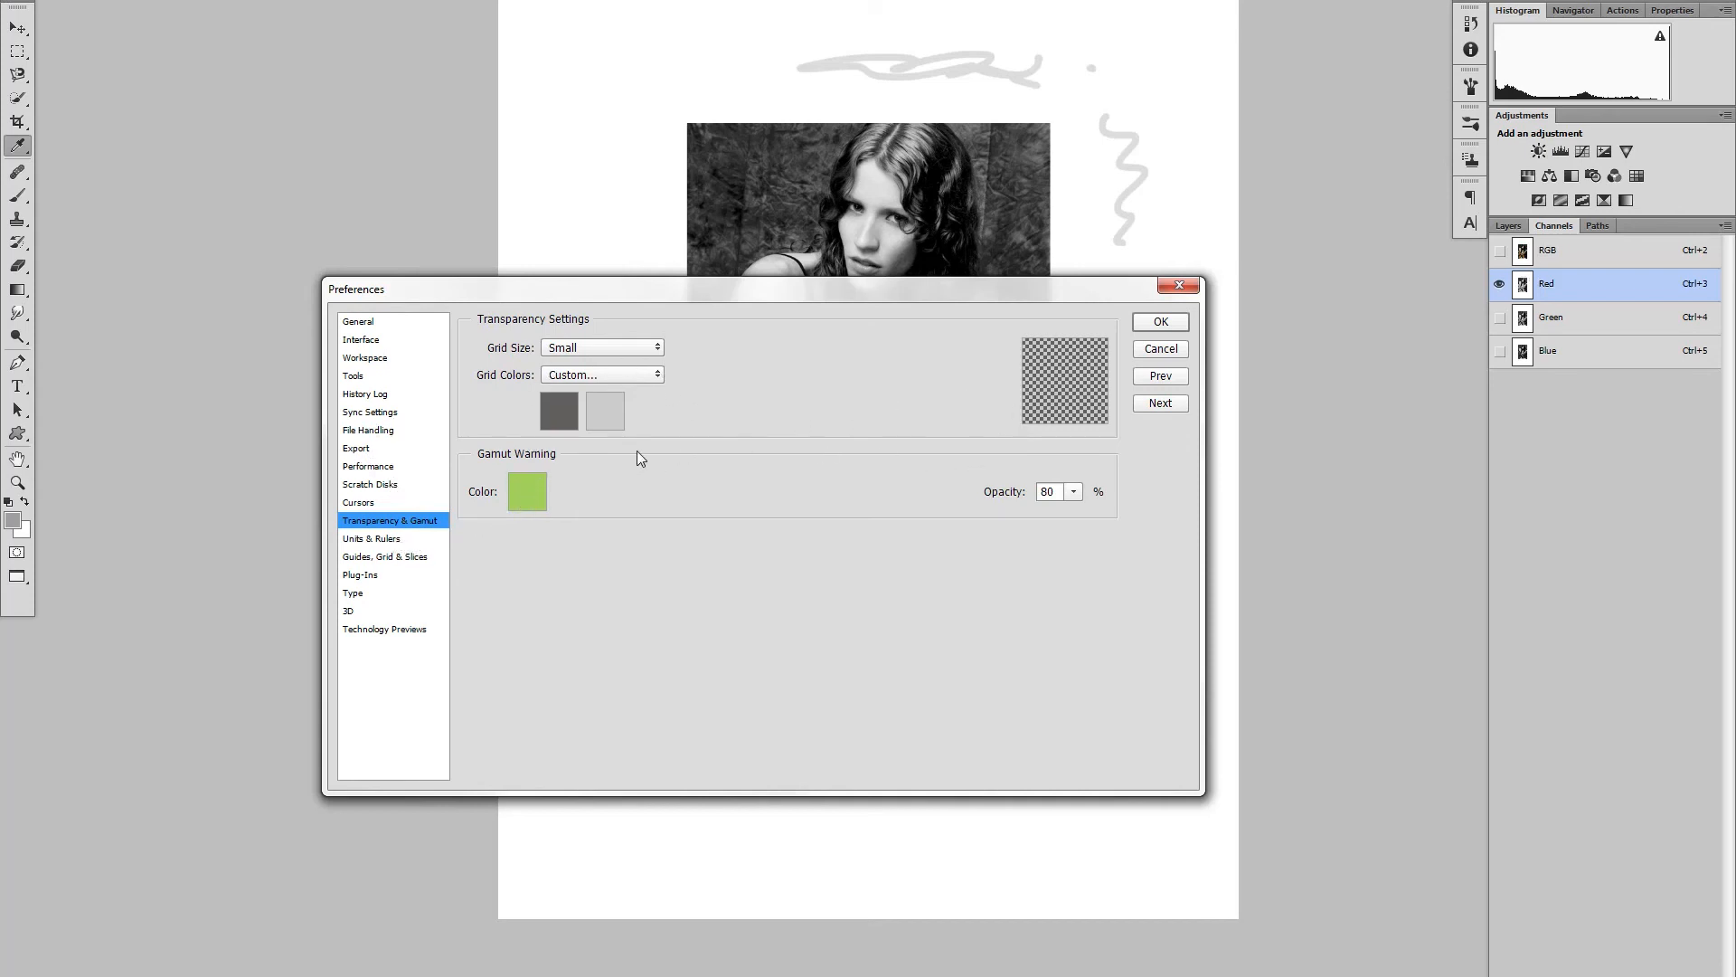
click(423, 541)
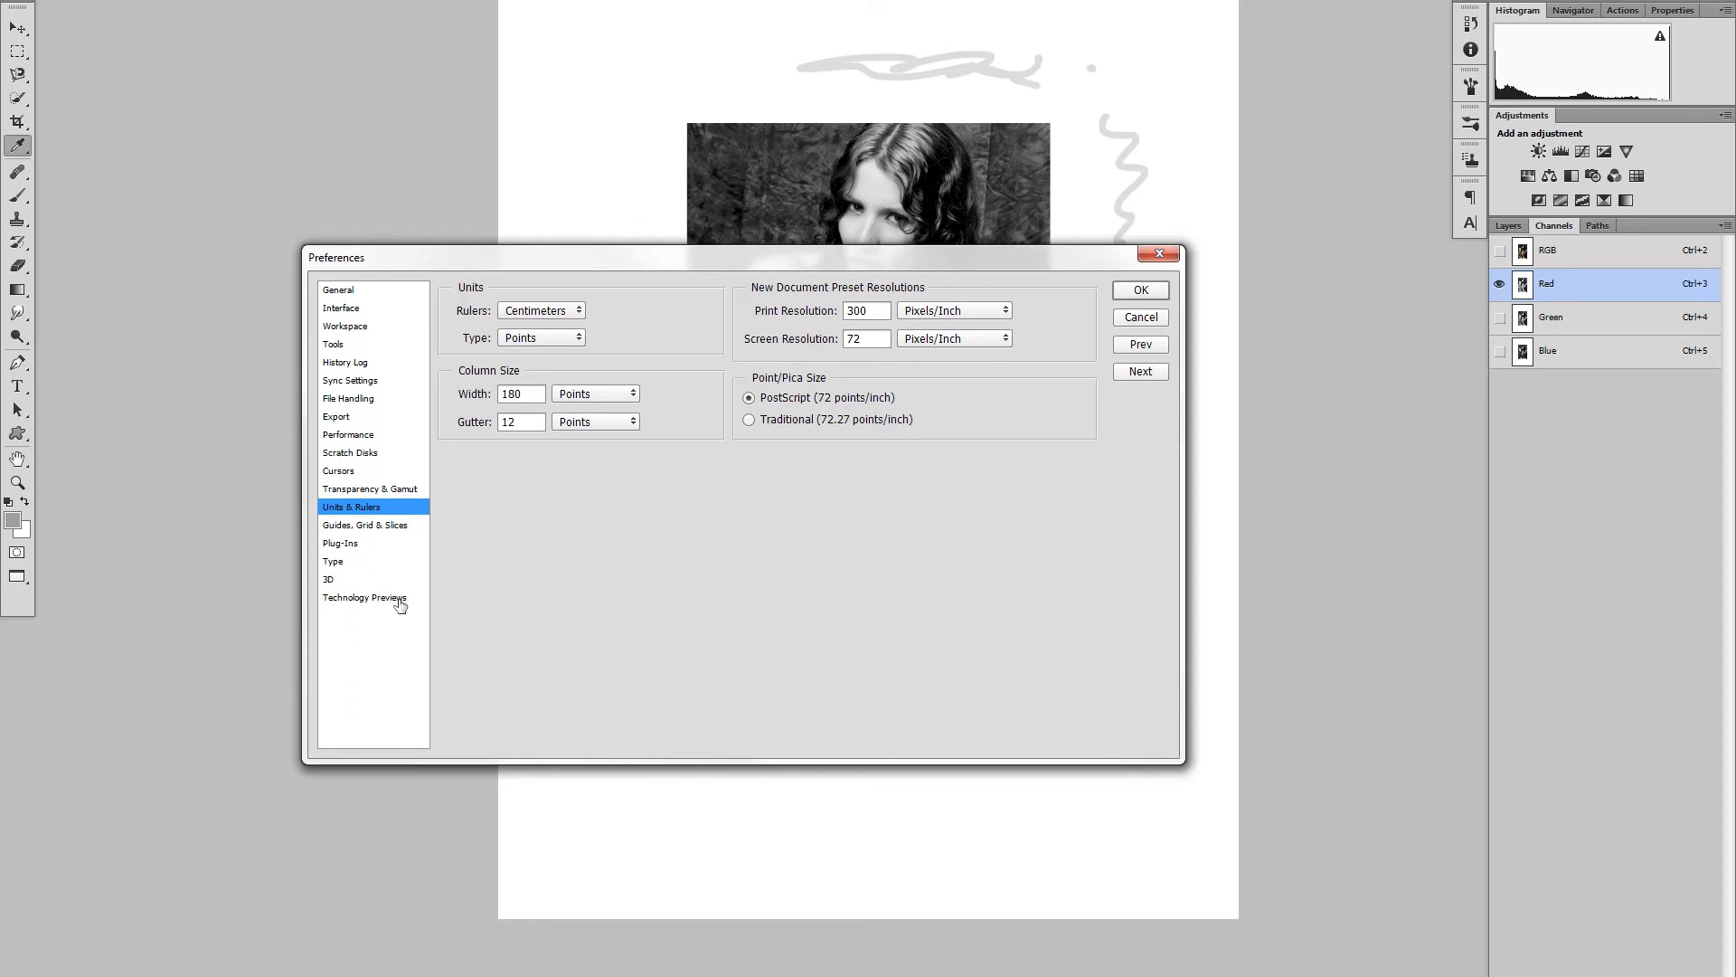
click(329, 581)
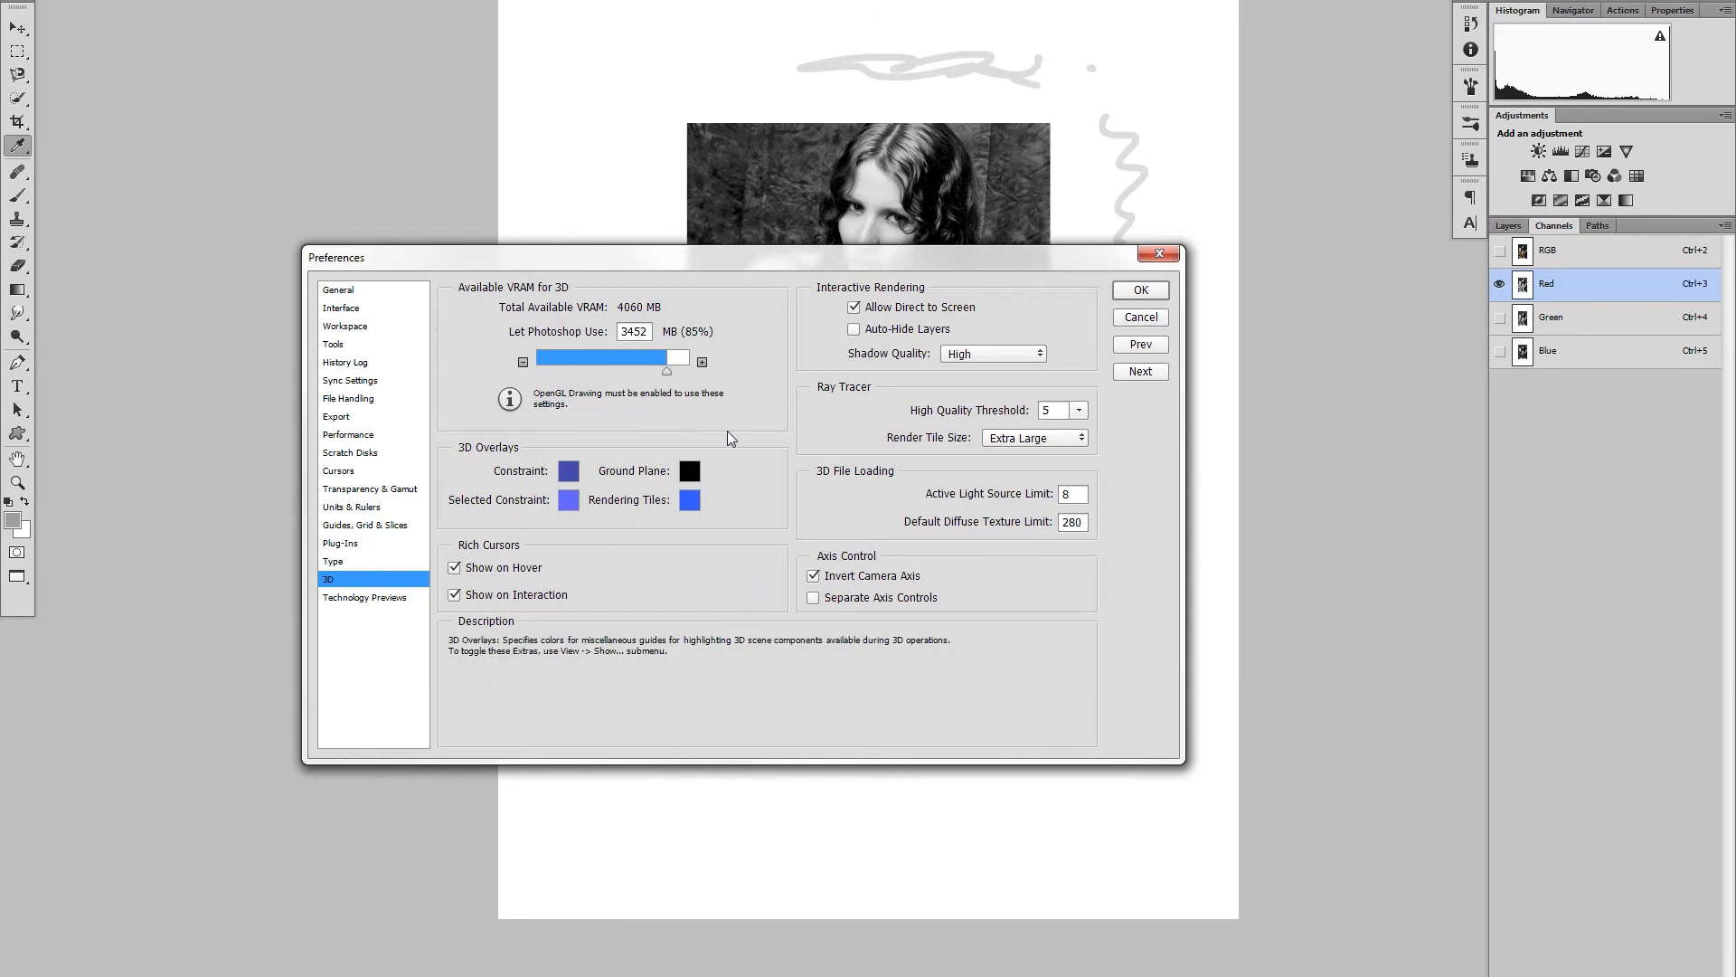
click(339, 289)
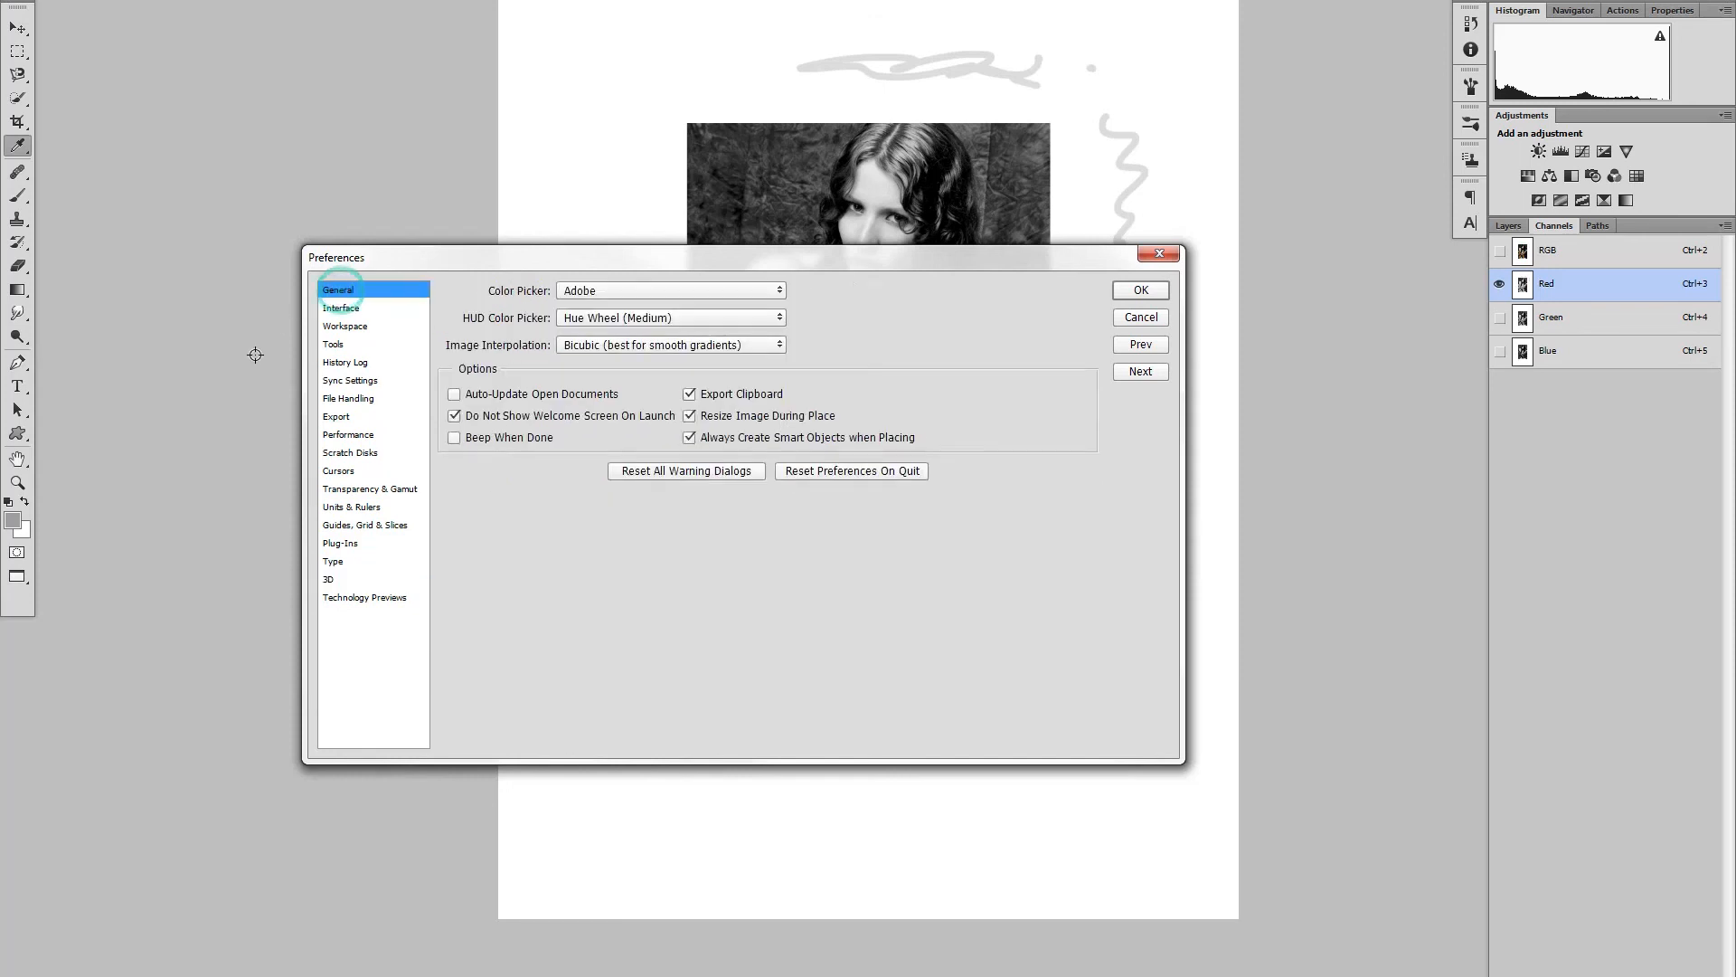
drag(546, 264, 655, 201)
drag(995, 197, 995, 303)
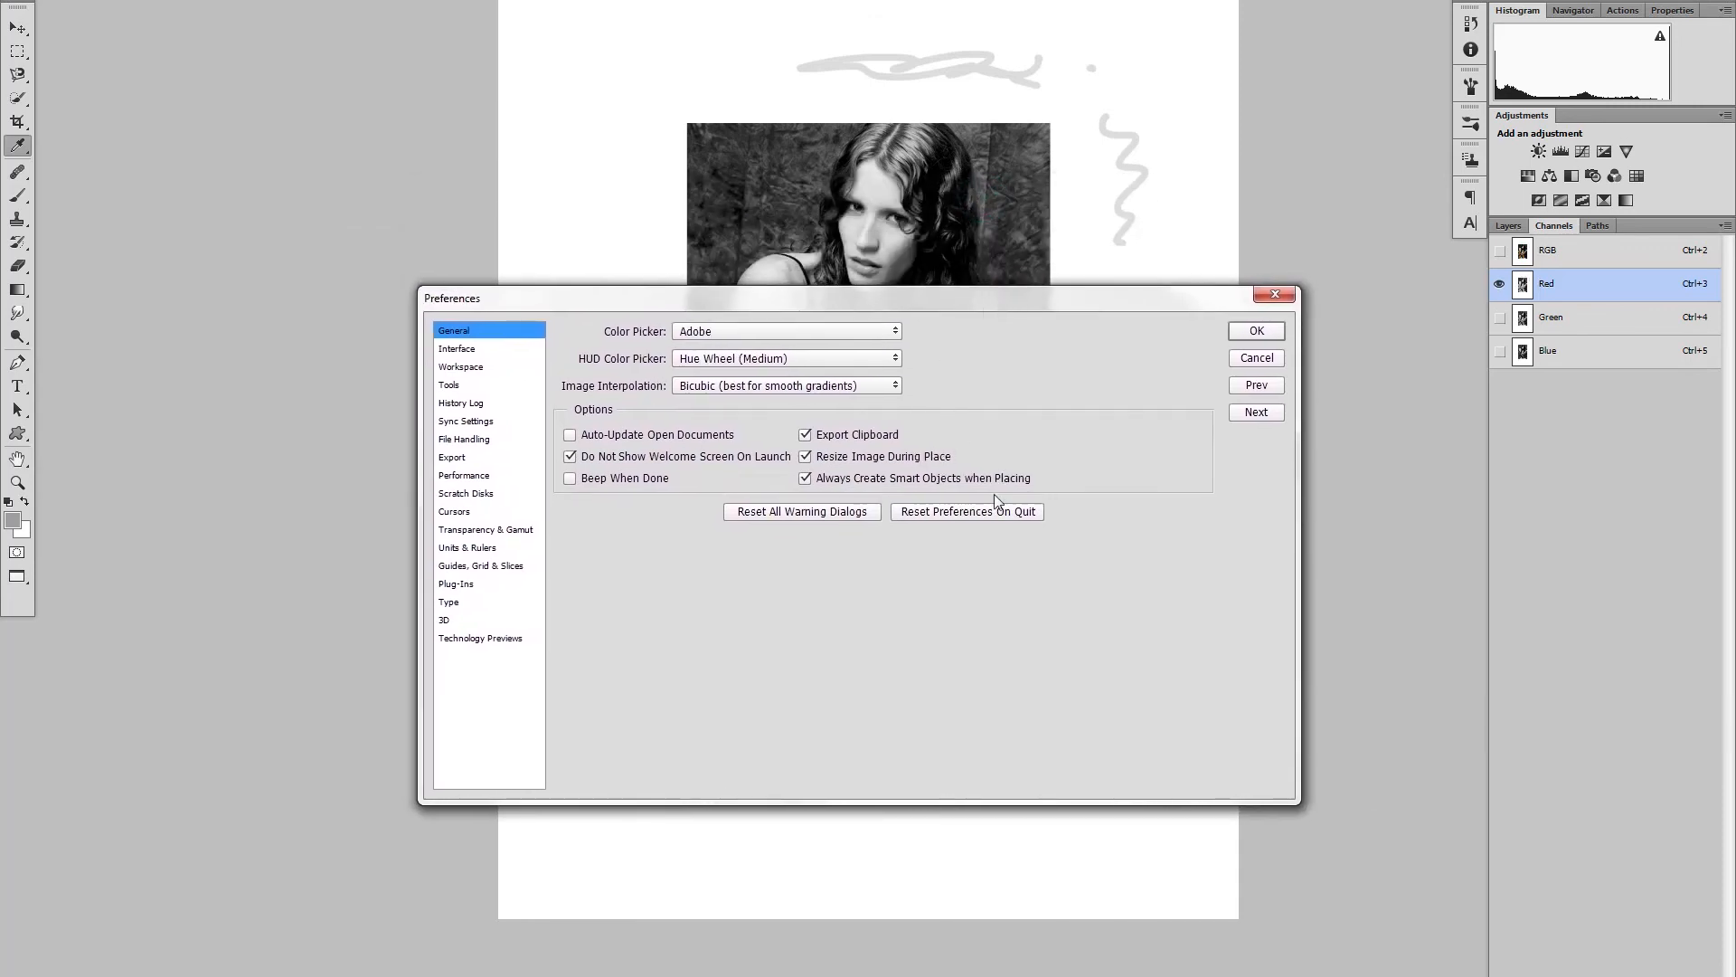
drag(1014, 302, 1016, 318)
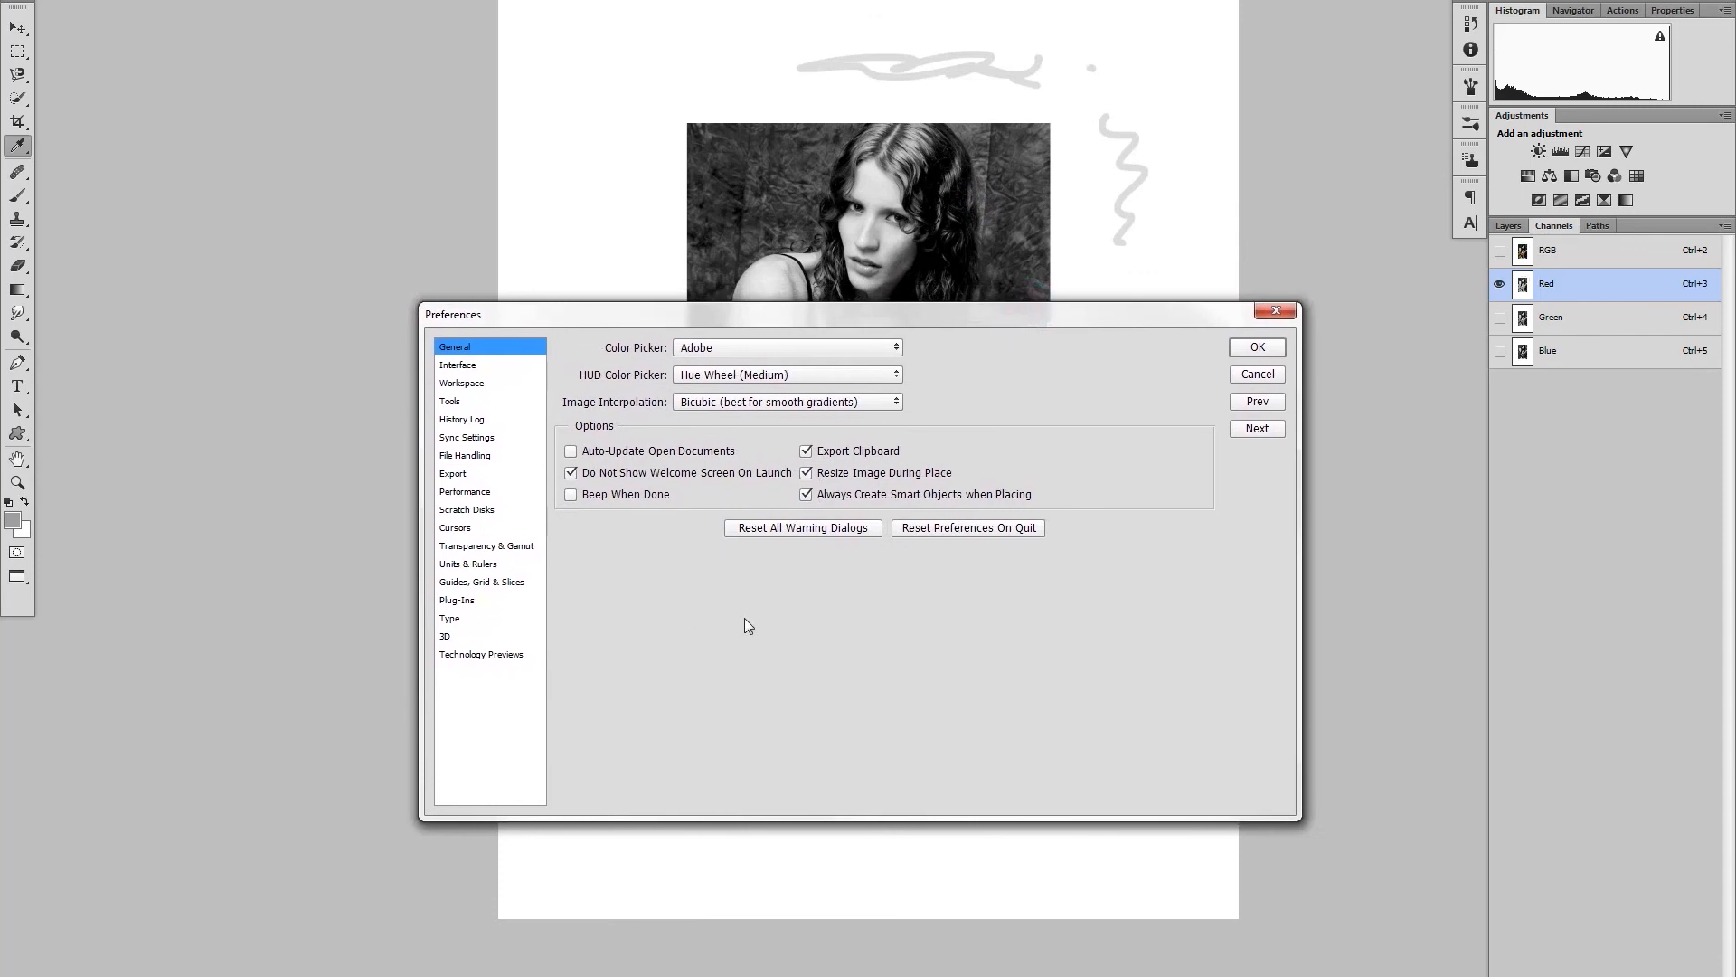
mouse_move(1001, 311)
mouse_down()
mouse_move(977, 322)
mouse_move(973, 298)
mouse_move(995, 285)
mouse_up()
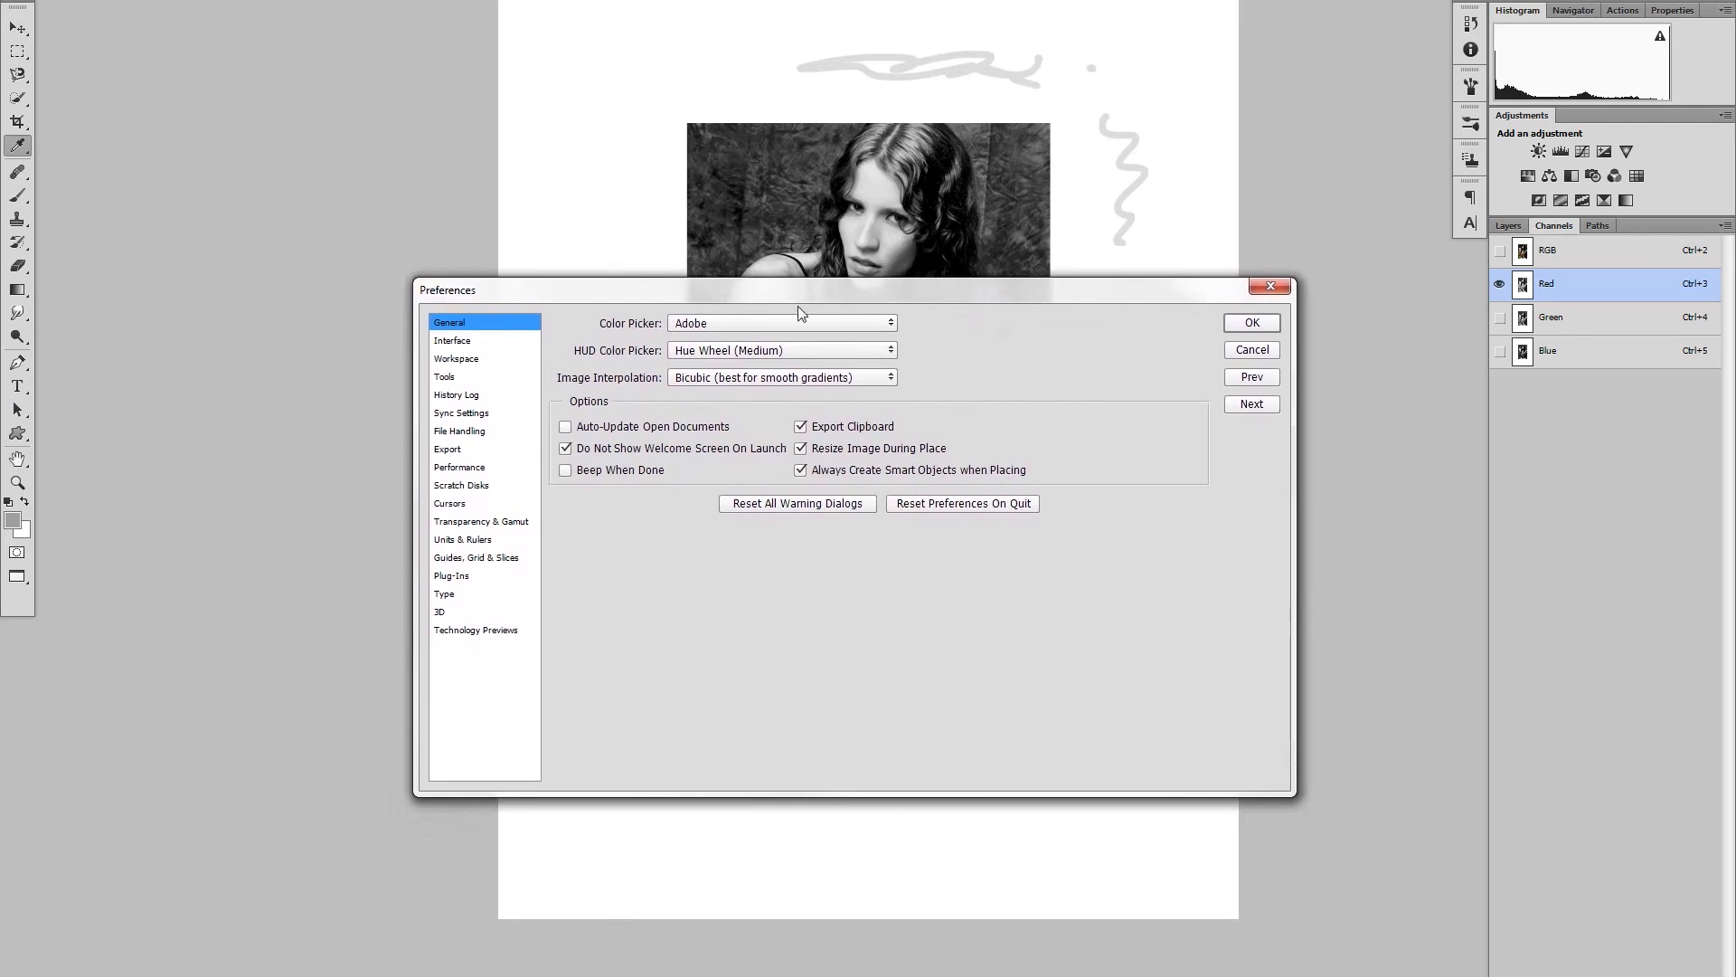
click(1250, 322)
scroll(1012, 458, down, 2)
scroll(1012, 458, up, 3)
scroll(1011, 457, down, 3)
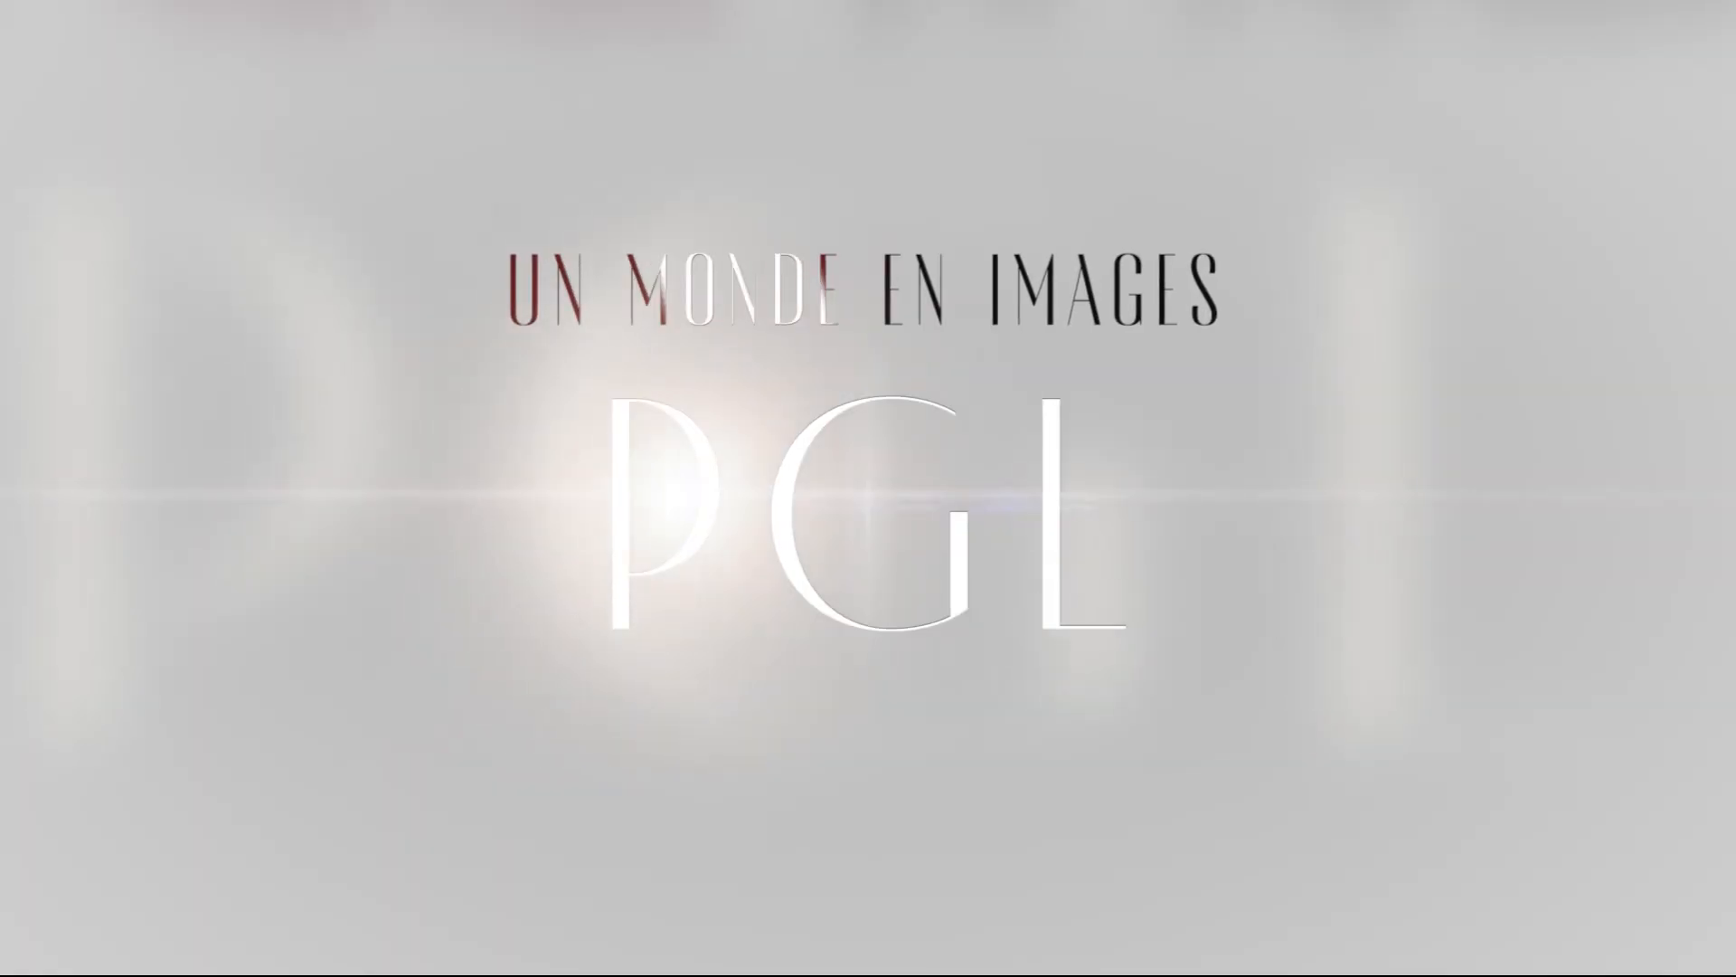